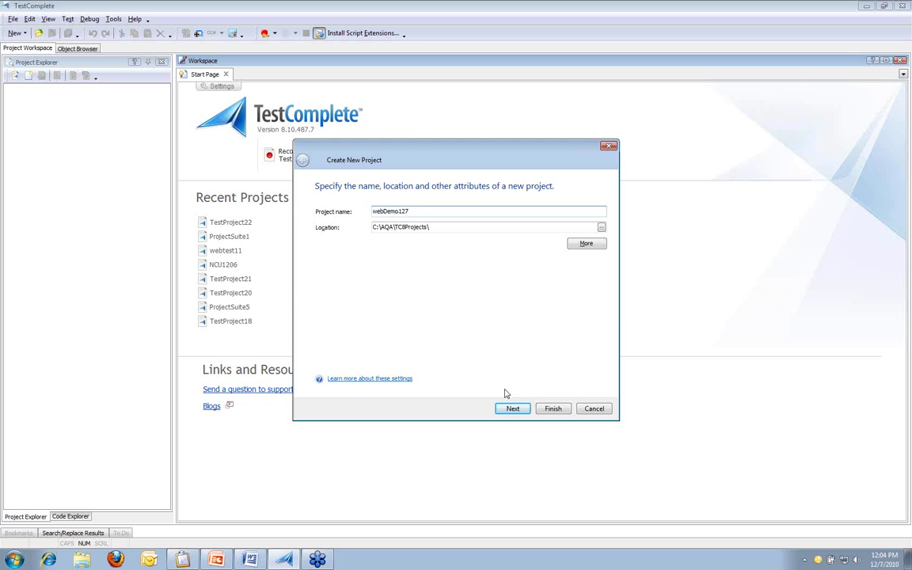
Step: Keep the project name webDemo127 and pick Web as the tested application type
click(512, 408)
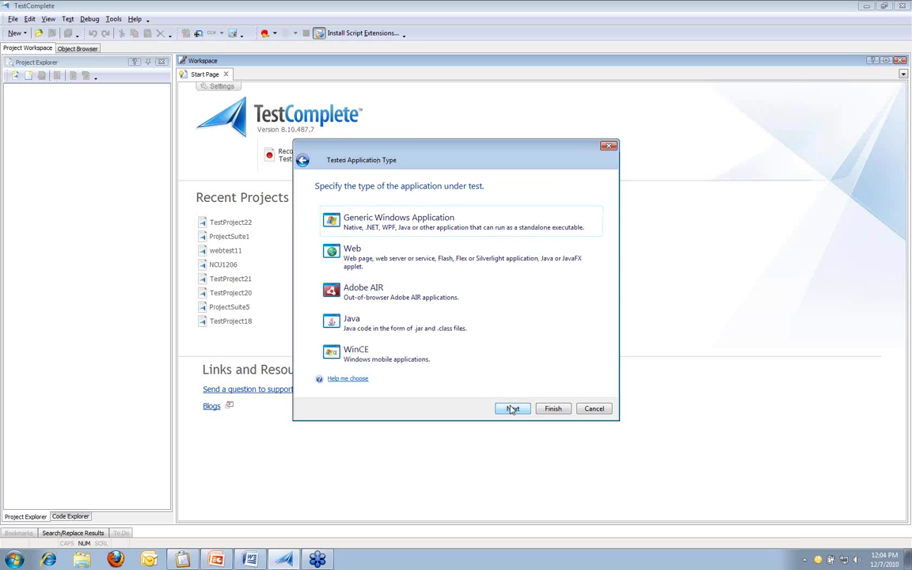
click(441, 266)
double_click(441, 266)
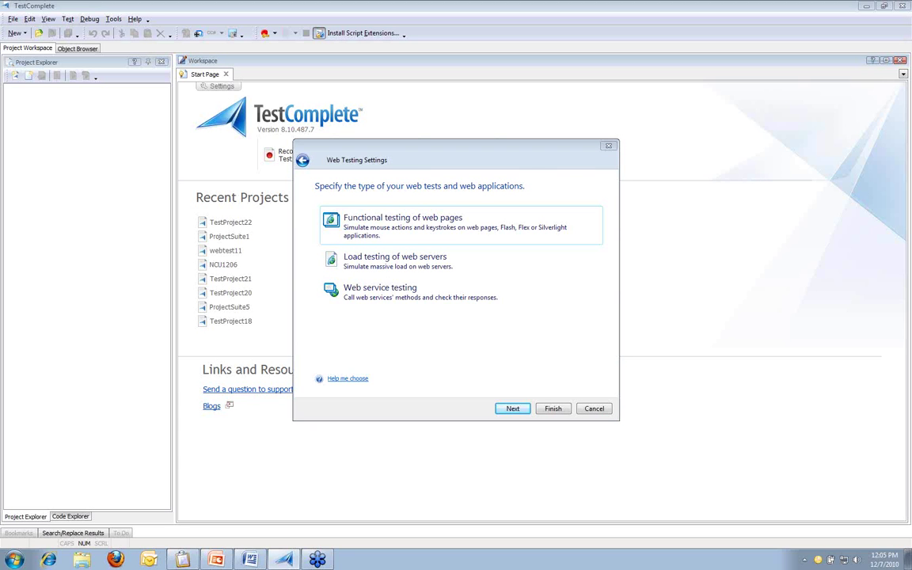
Step: Choose functional testing of web pages and advance to the Tested Web Pages list
click(407, 229)
click(407, 230)
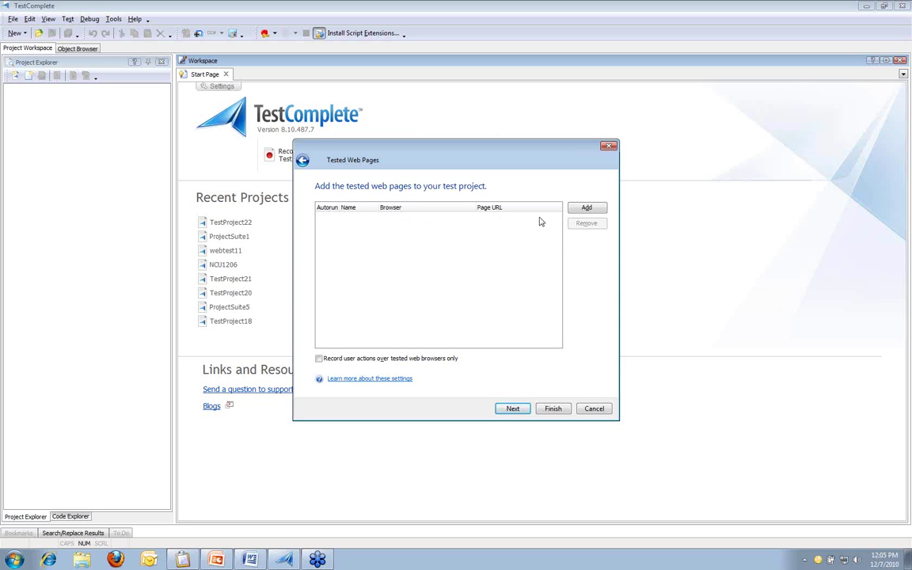
click(578, 214)
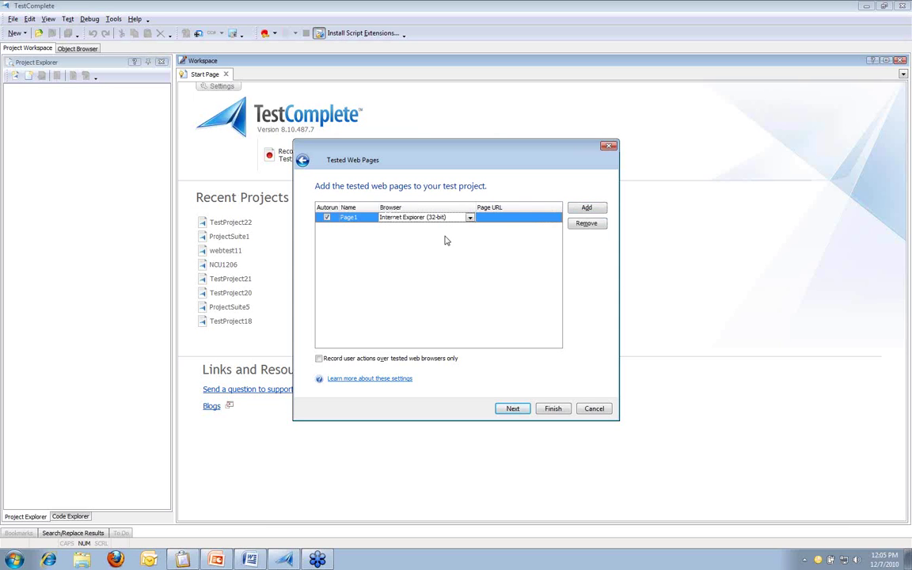
click(471, 220)
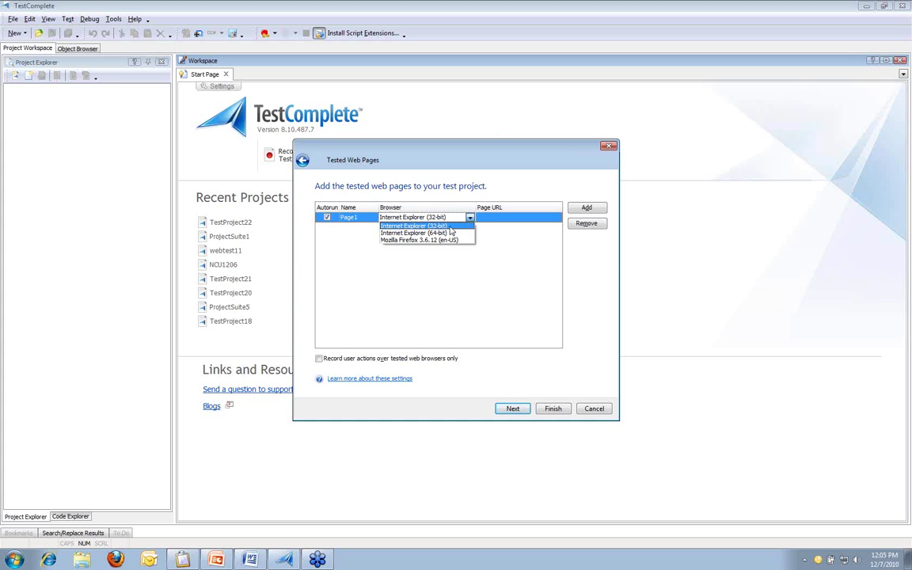
click(449, 227)
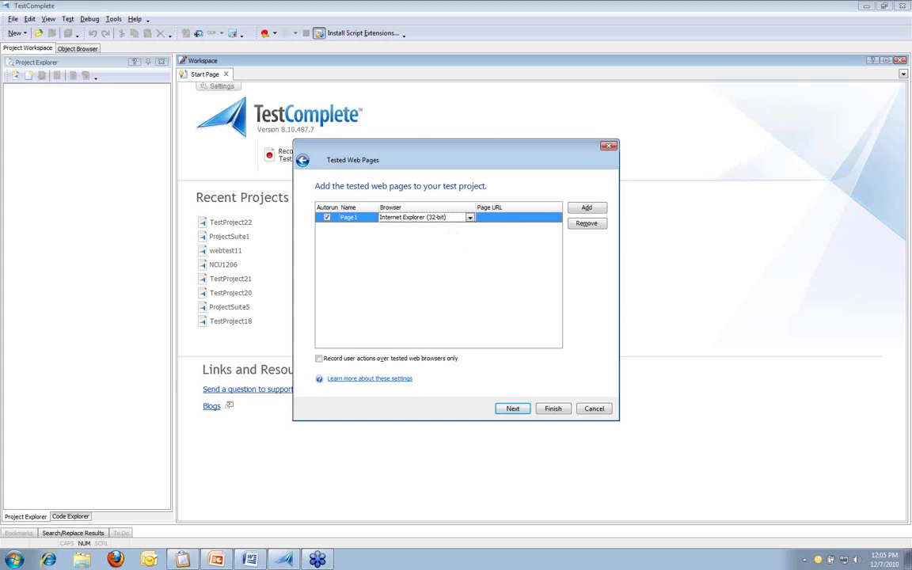
click(507, 218)
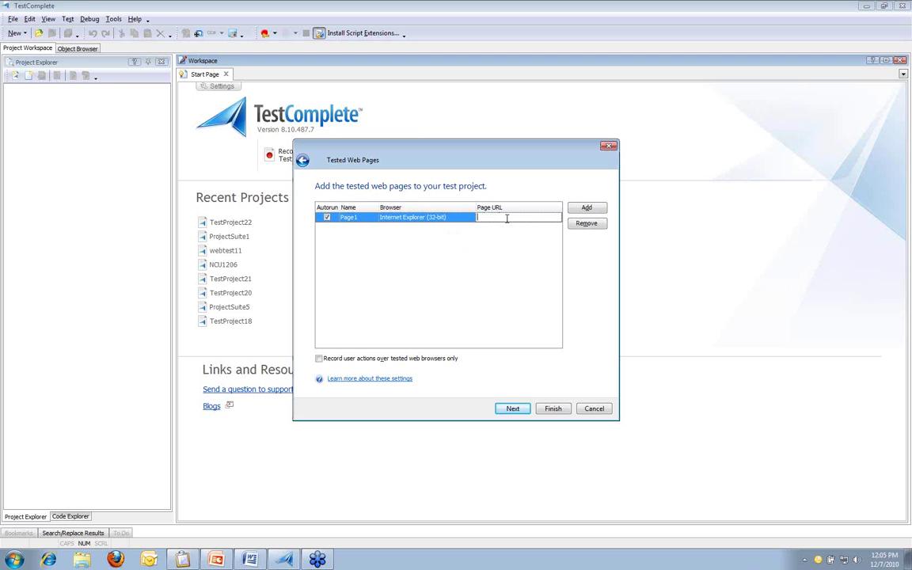
text(http://localhost/nopcommerce/)
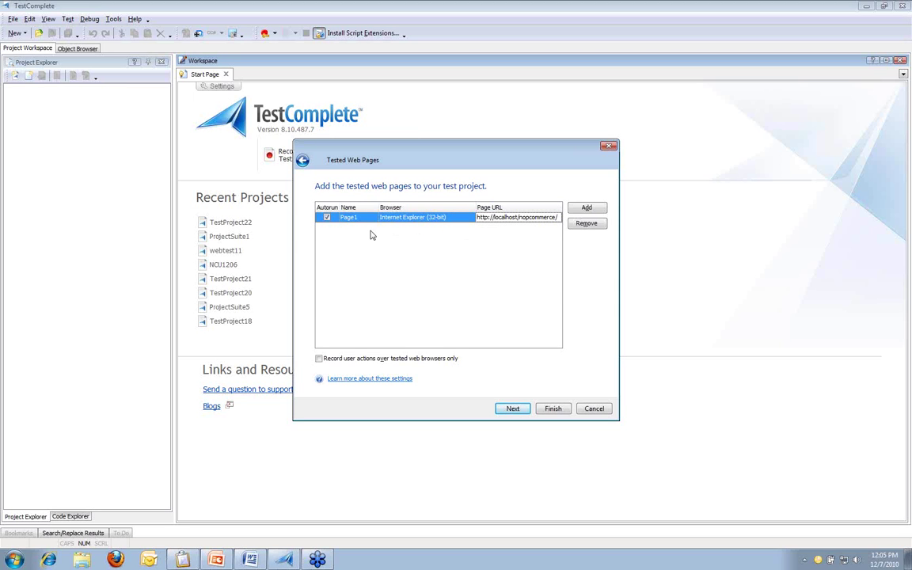
click(333, 224)
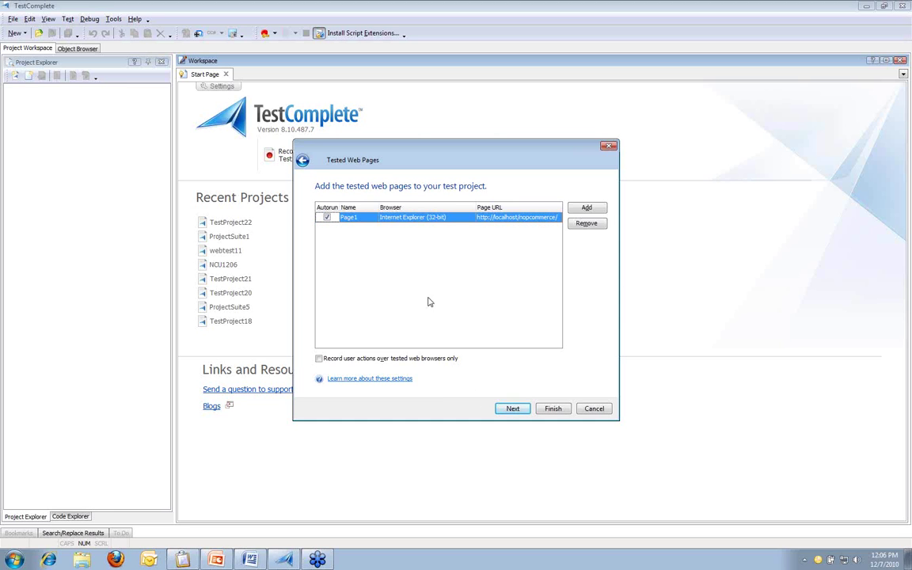
click(507, 409)
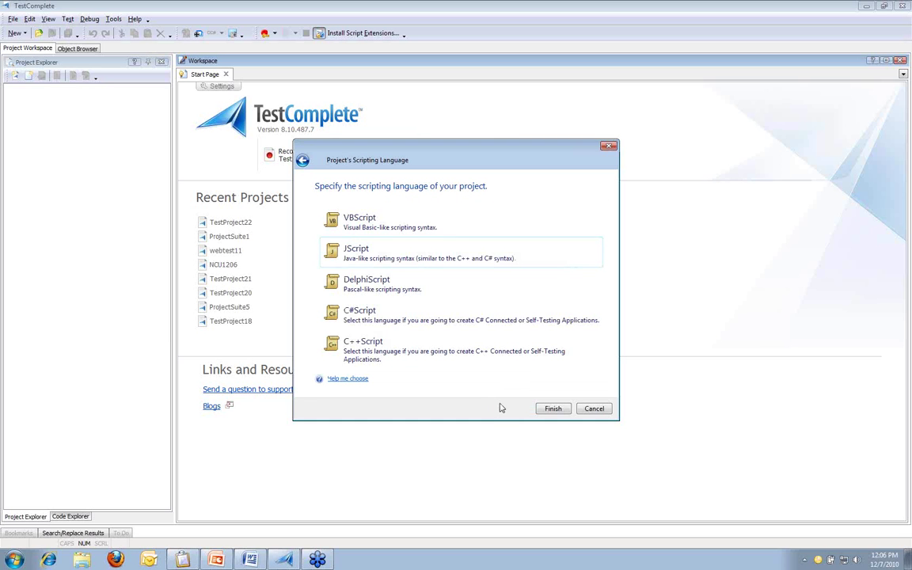
Step: Create the project with JScript and start recording a new keyword test
double_click(491, 258)
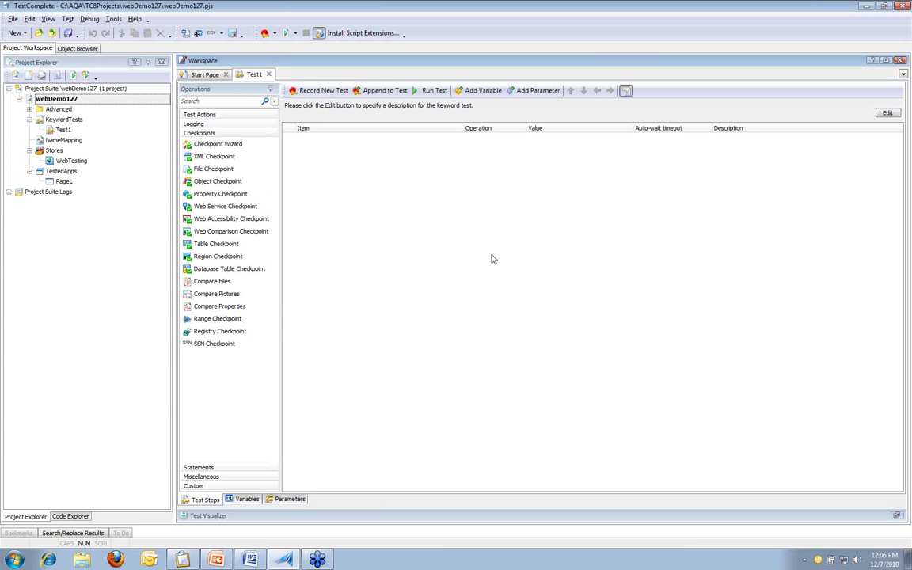
click(325, 99)
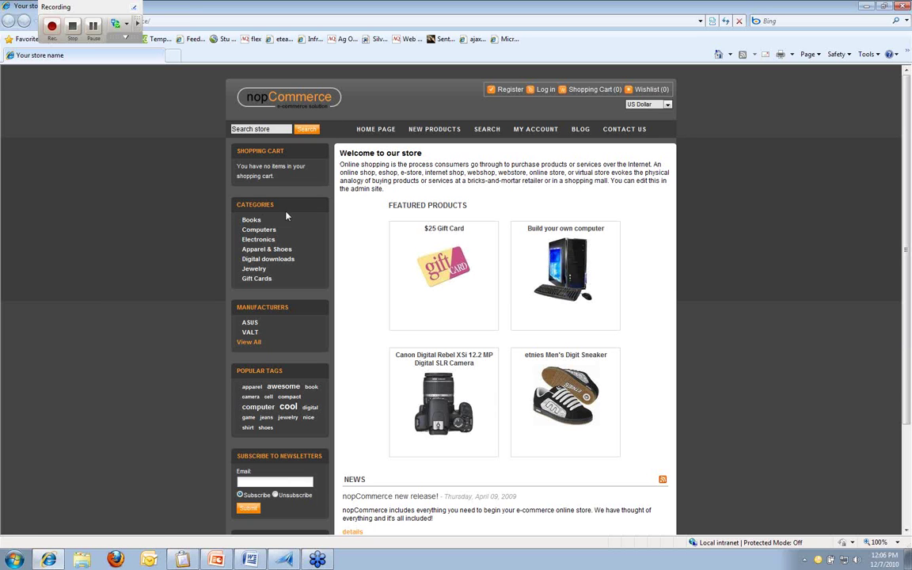
Step: Go to the store's Books category and show the list of checkpoint types
click(251, 221)
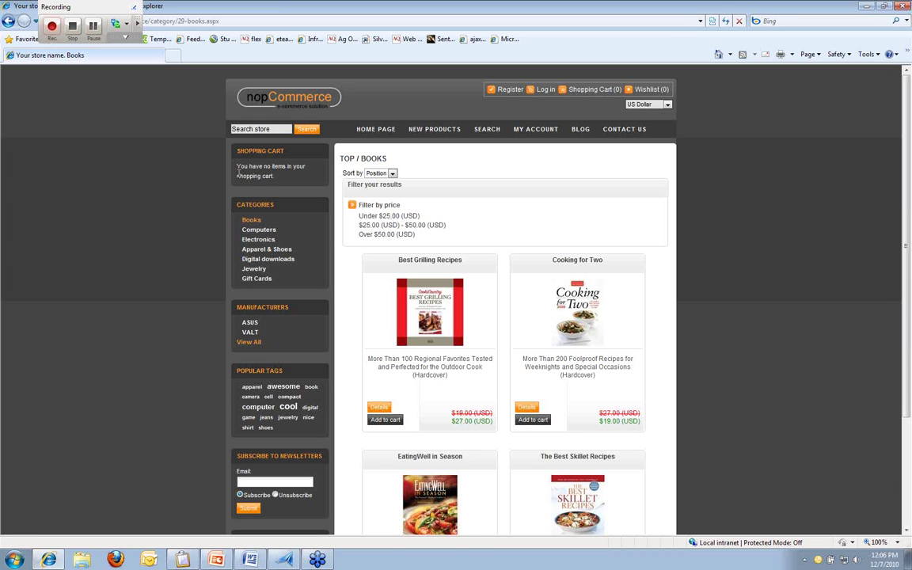
click(127, 26)
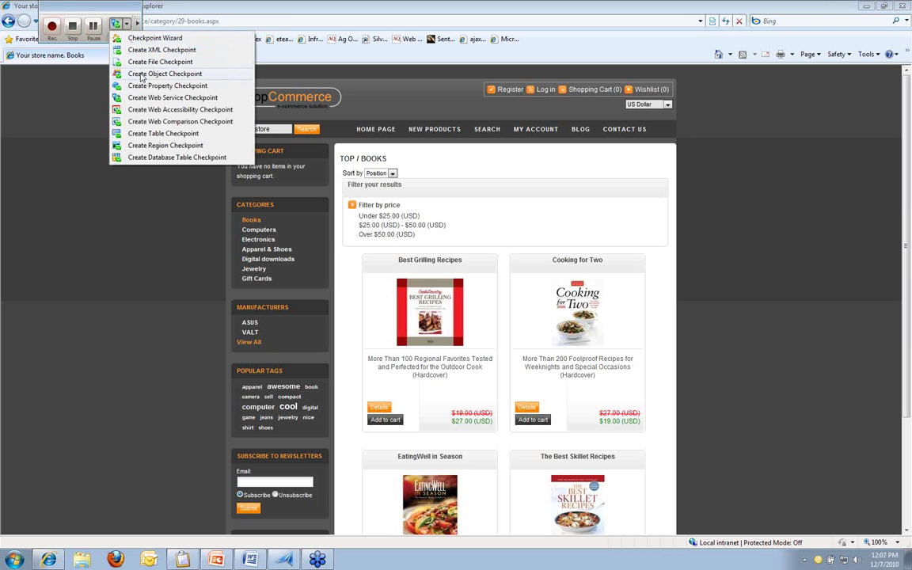
Step: Create a web comparison checkpoint on the Books page and name it booksStorefront
click(237, 123)
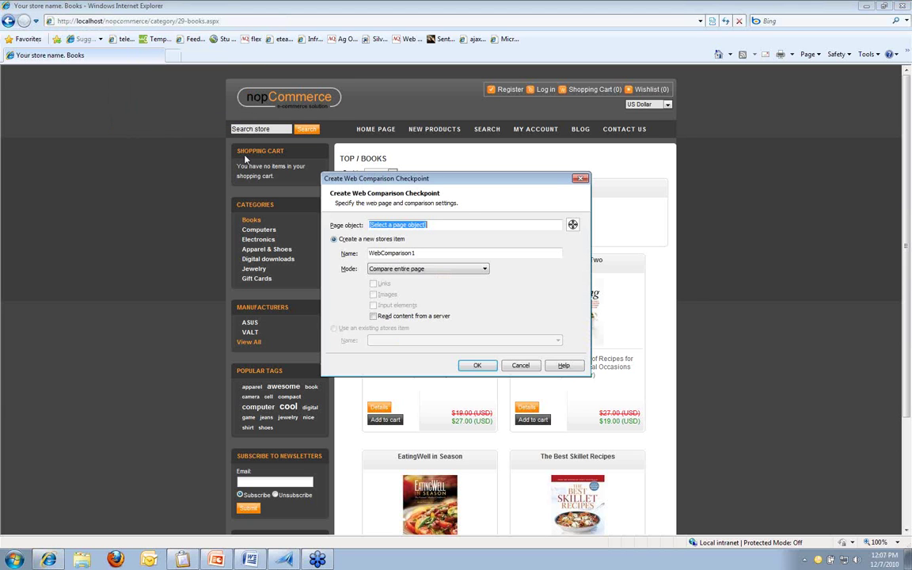
drag(417, 179, 158, 181)
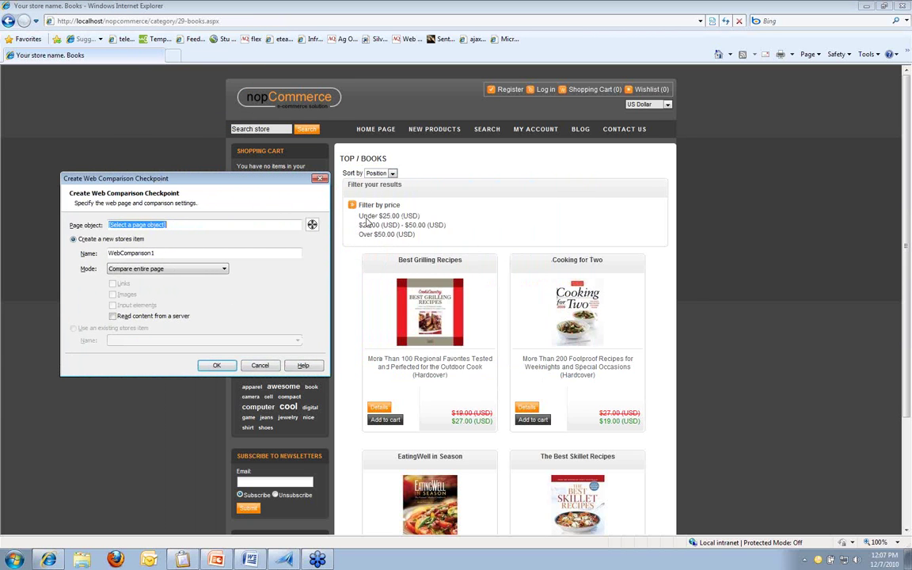
drag(312, 224, 744, 217)
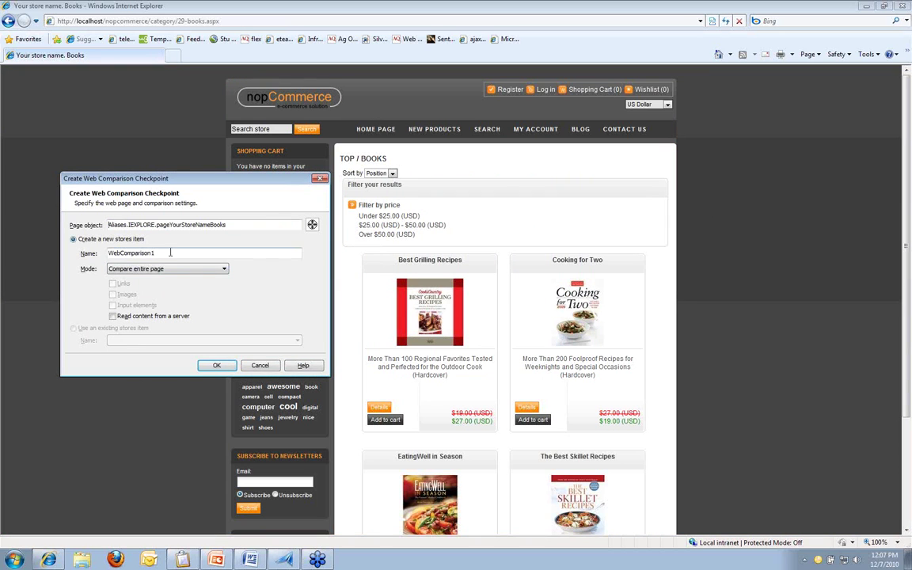
drag(154, 253, 90, 255)
text(booksStorefront)
Step: Try comparing only Images tags, revert to 'Compare entire page', and save booksStorefront
click(225, 269)
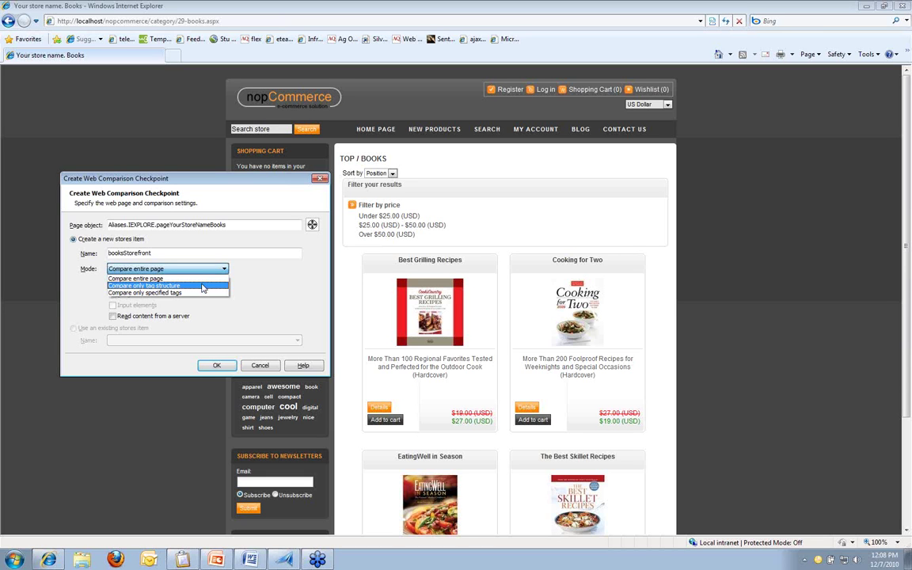
click(197, 293)
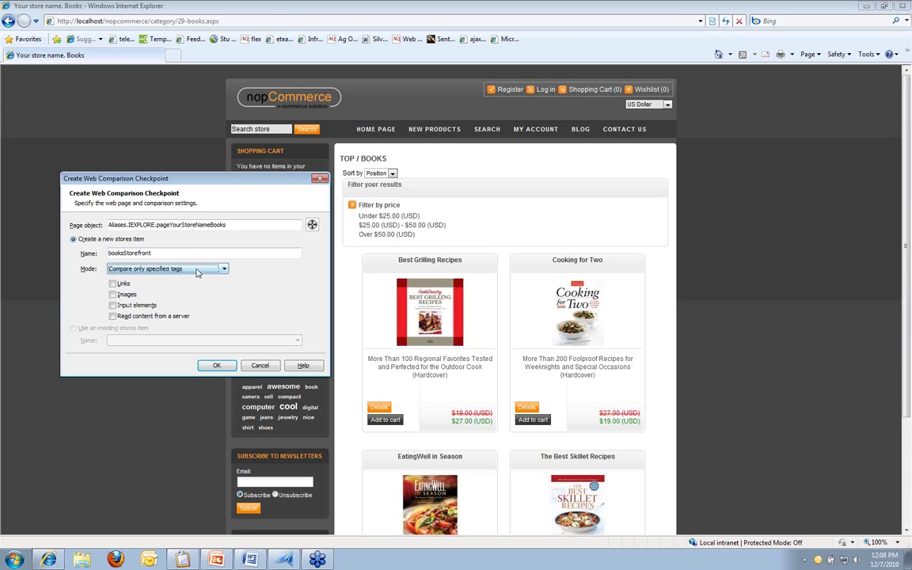
click(113, 294)
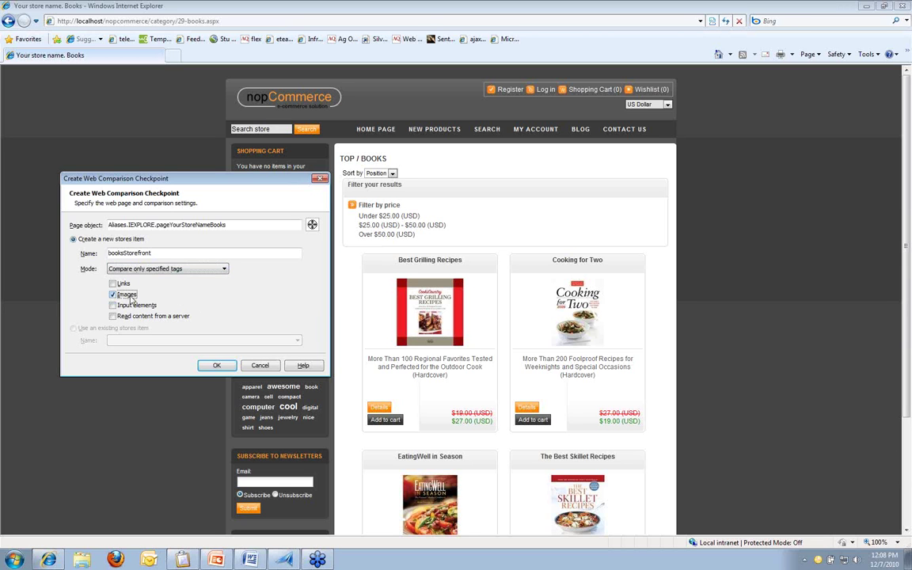
click(224, 270)
click(194, 279)
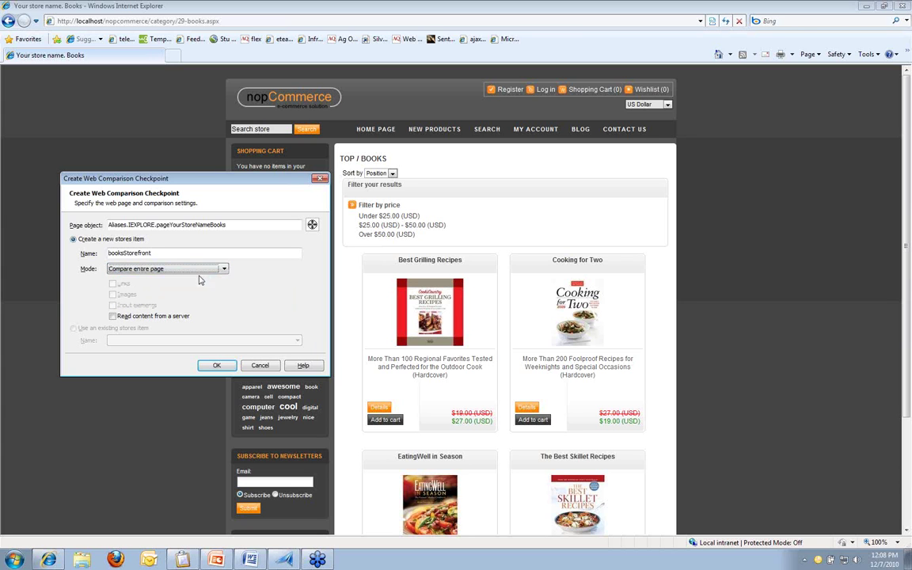
click(217, 366)
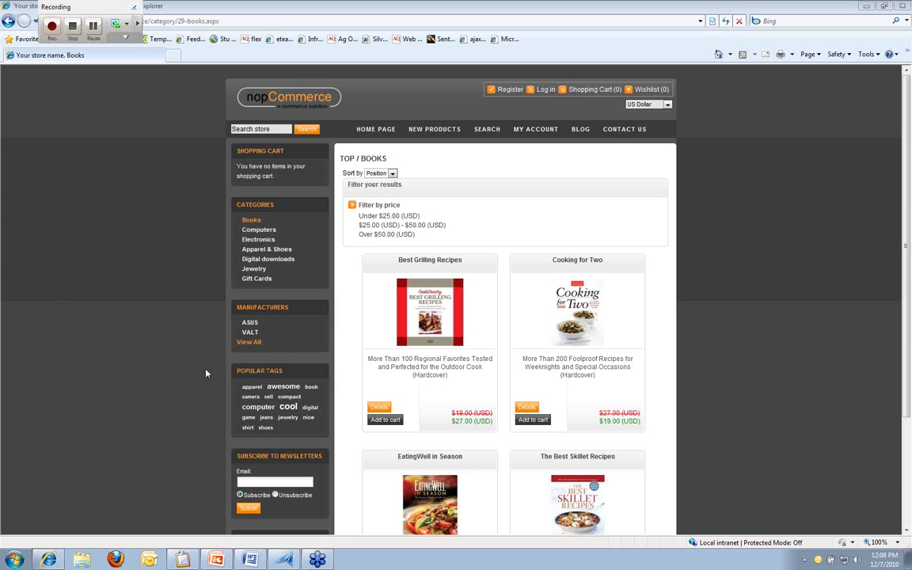
Step: Open the Best Grilling Recipes product page and show the checkpoint type list
click(425, 315)
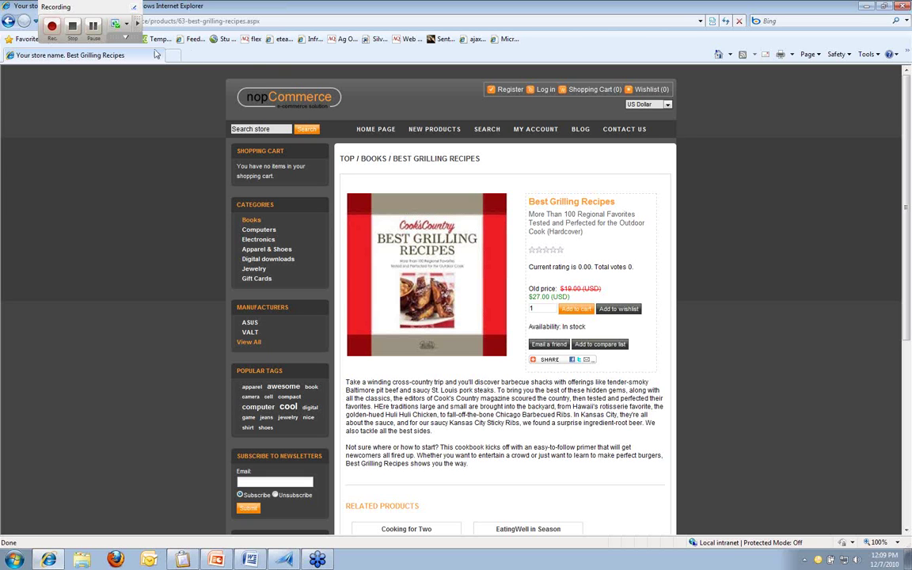
click(127, 25)
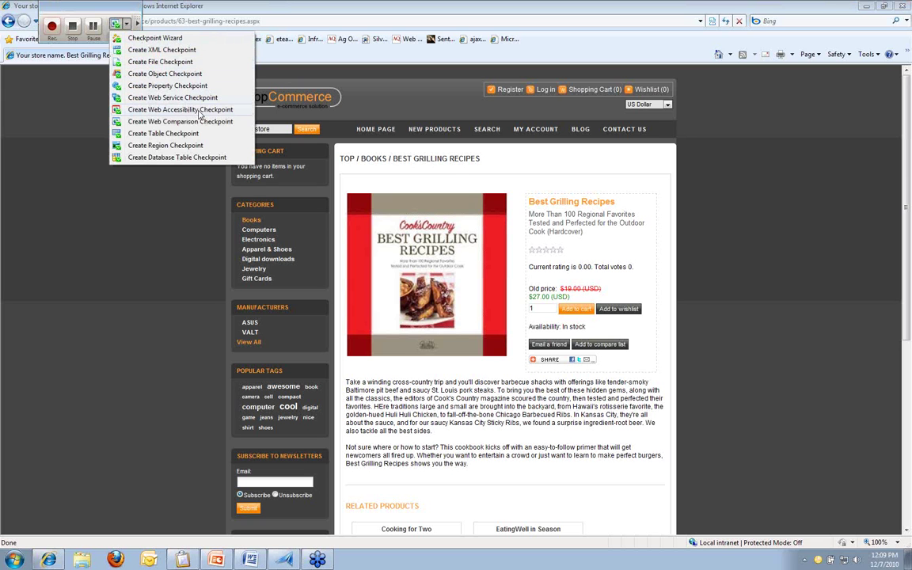
Step: Create a web accessibility checkpoint on the Best Grilling Recipes page named grillingCheckpoint
click(200, 111)
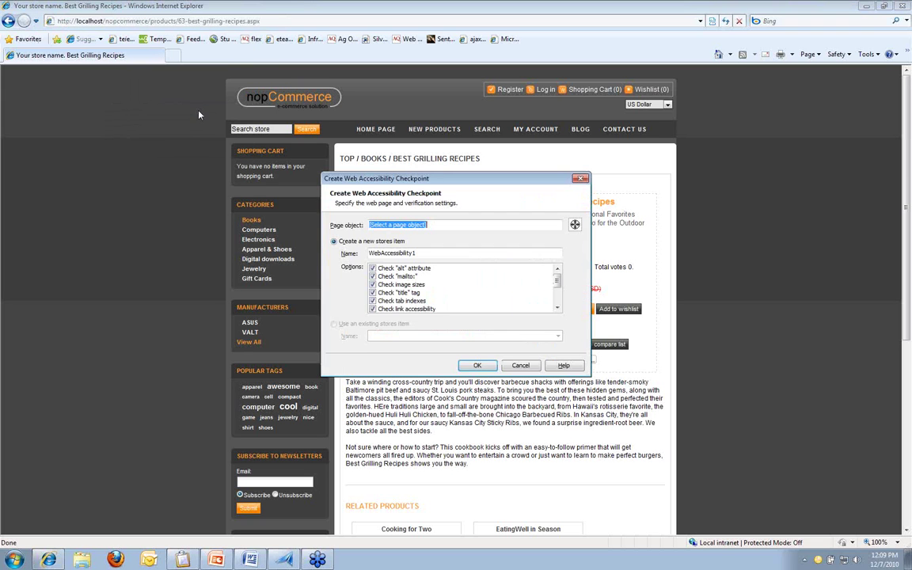
drag(400, 184, 178, 214)
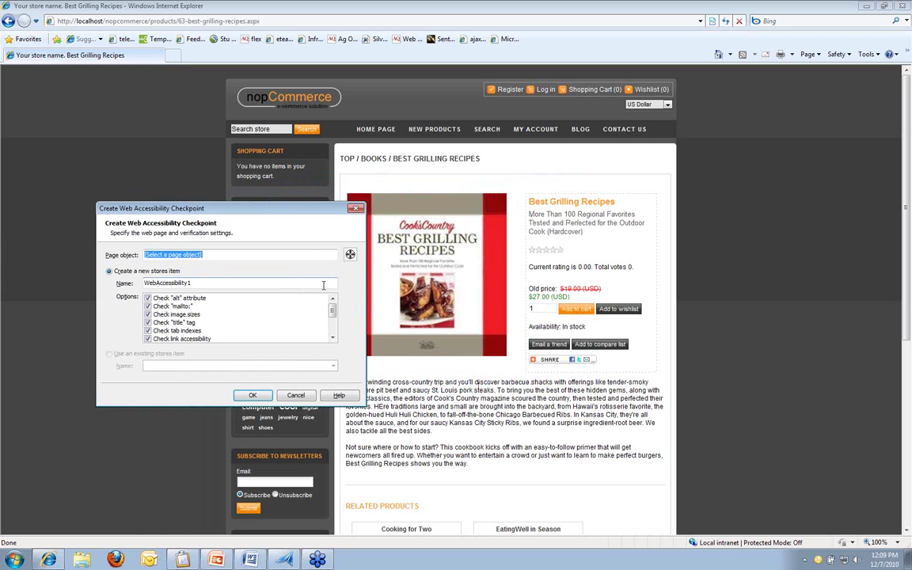
drag(350, 254, 798, 255)
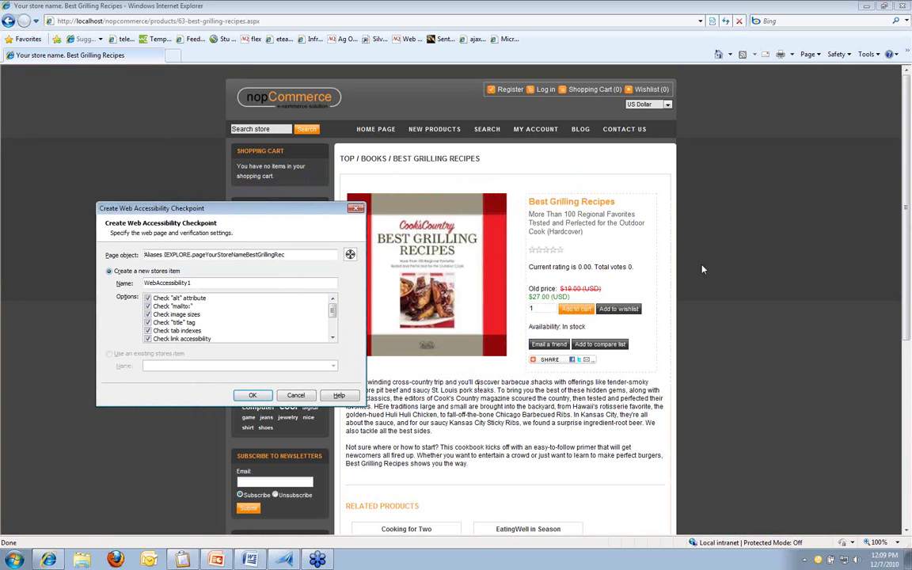
drag(229, 282, 124, 287)
text(grillingCheckpoint)
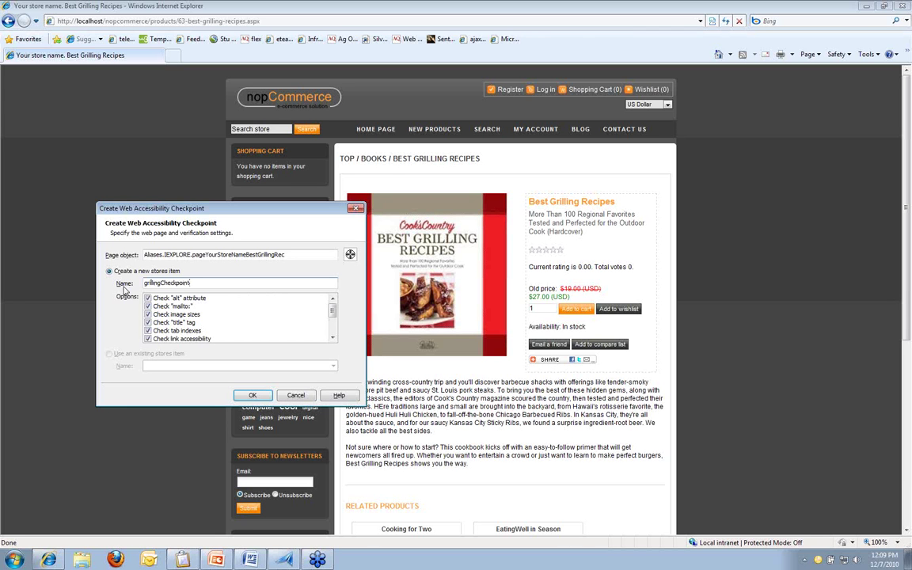
click(221, 298)
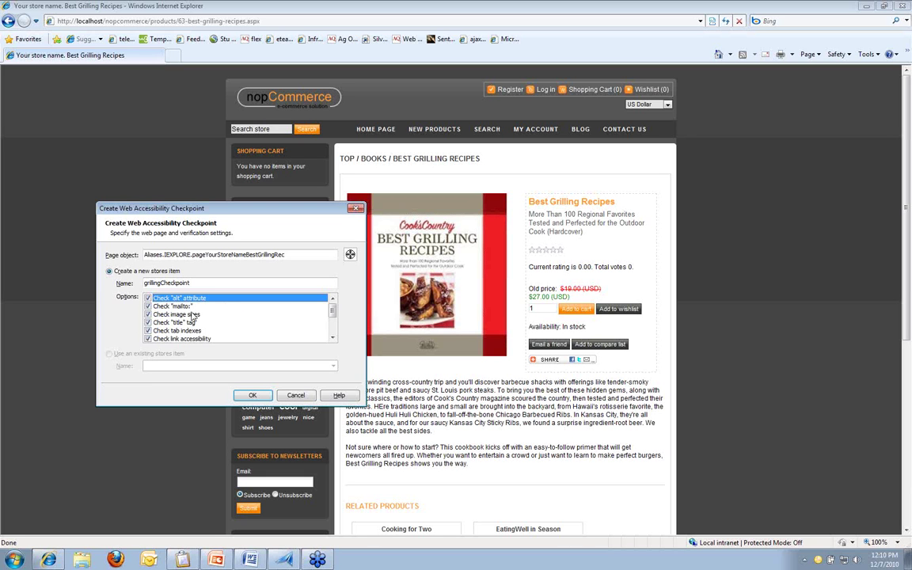
Step: Turn off the mailto, image sizes, "title" tag and tab indexes checks
click(210, 307)
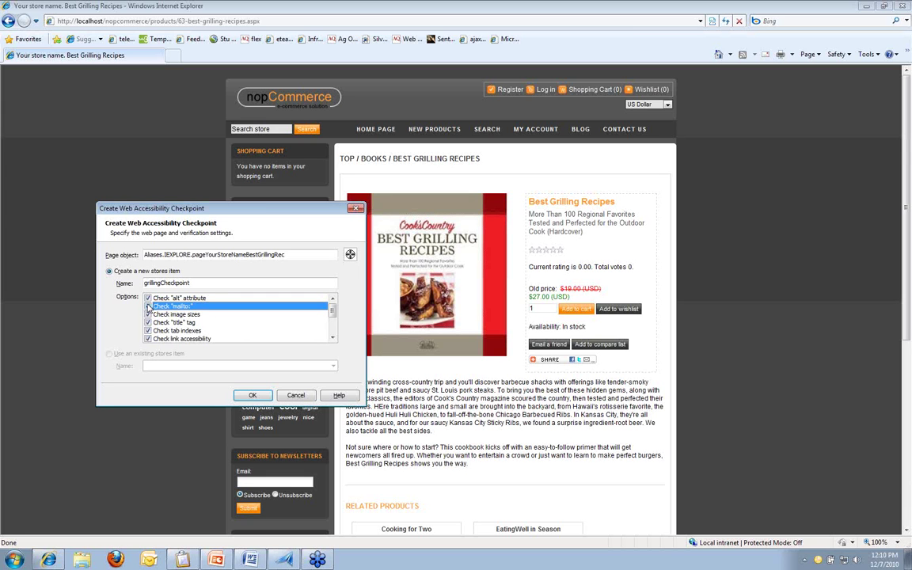
key(space)
click(249, 316)
scroll(248, 315, down, 1)
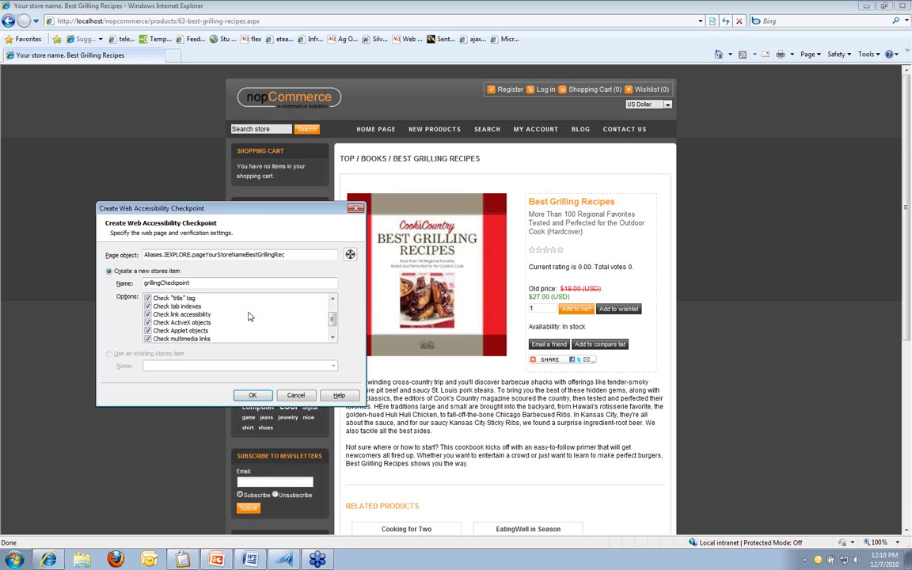
scroll(248, 315, up, 1)
click(147, 315)
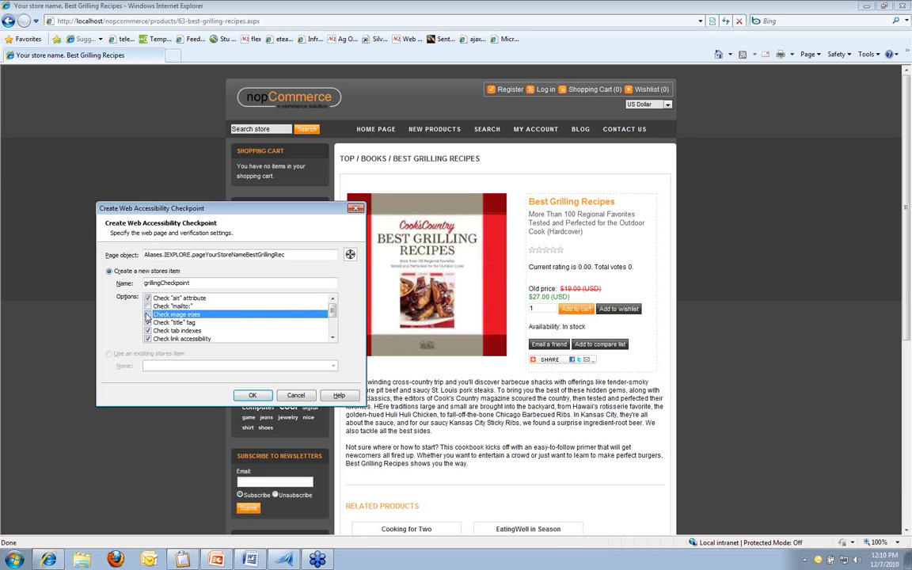
click(188, 324)
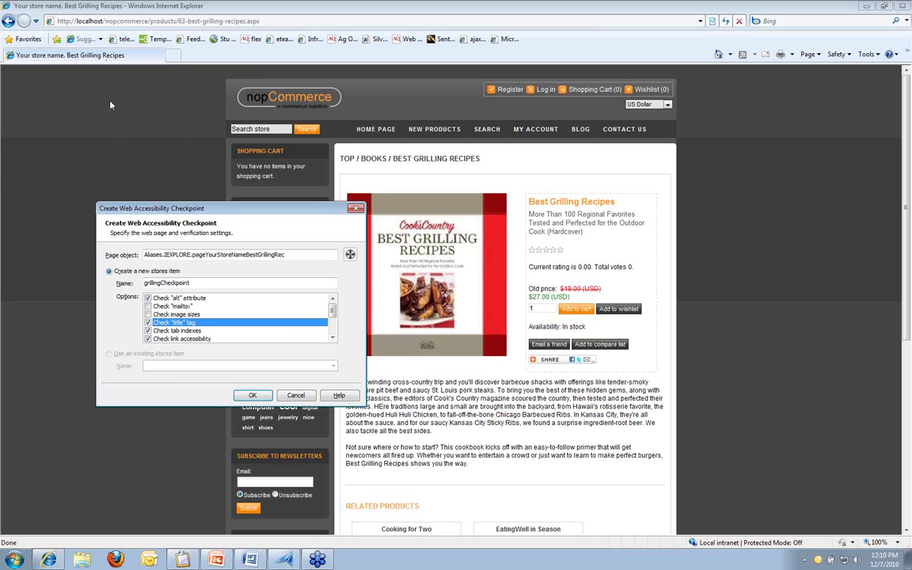
click(149, 322)
click(148, 331)
Step: Turn off link, ActiveX, Applet, multimedia and server-side image checks, then create the checkpoint
click(176, 339)
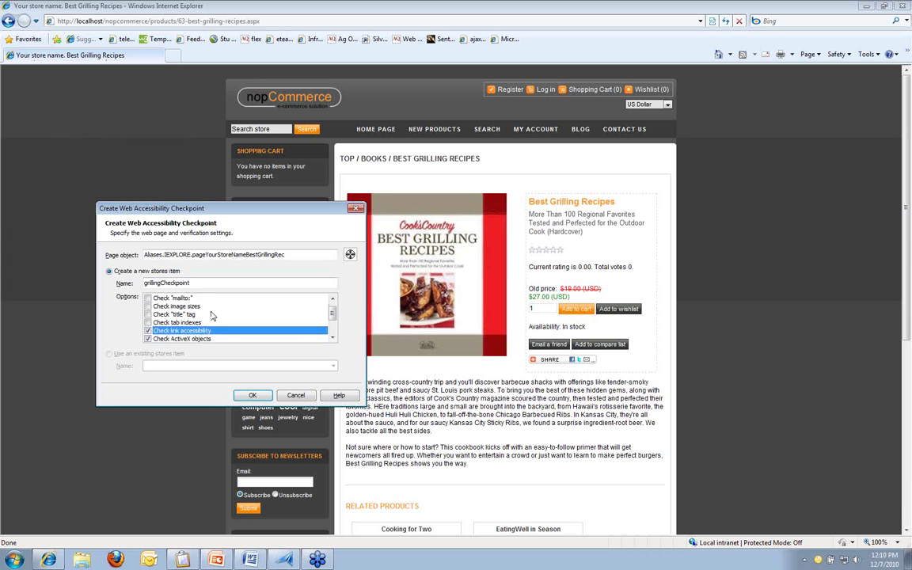
scroll(211, 315, down, 1)
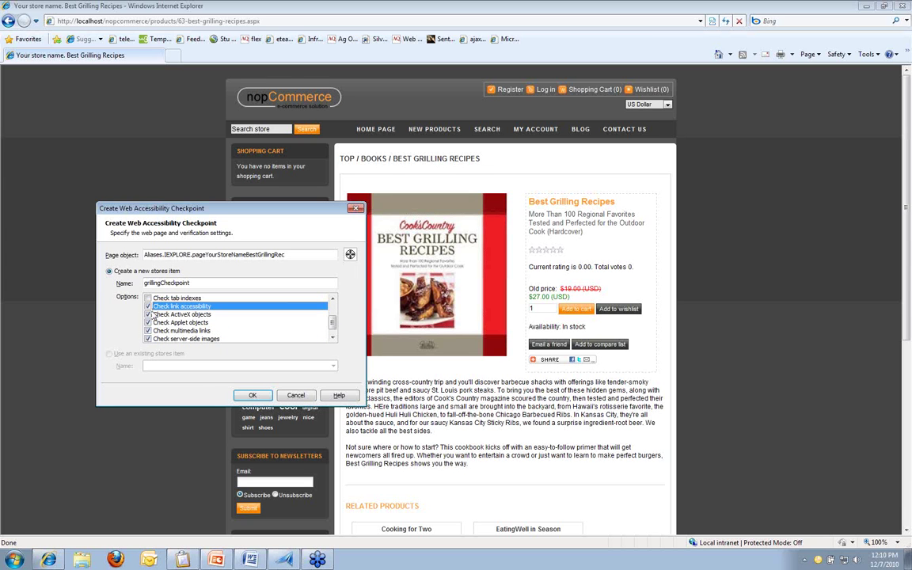
click(148, 306)
click(147, 314)
click(147, 322)
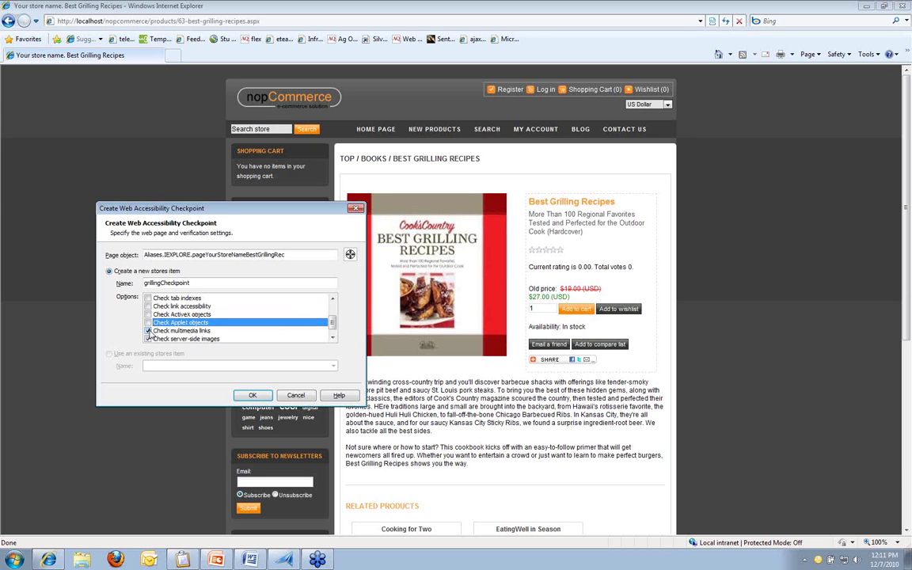
click(148, 331)
click(148, 339)
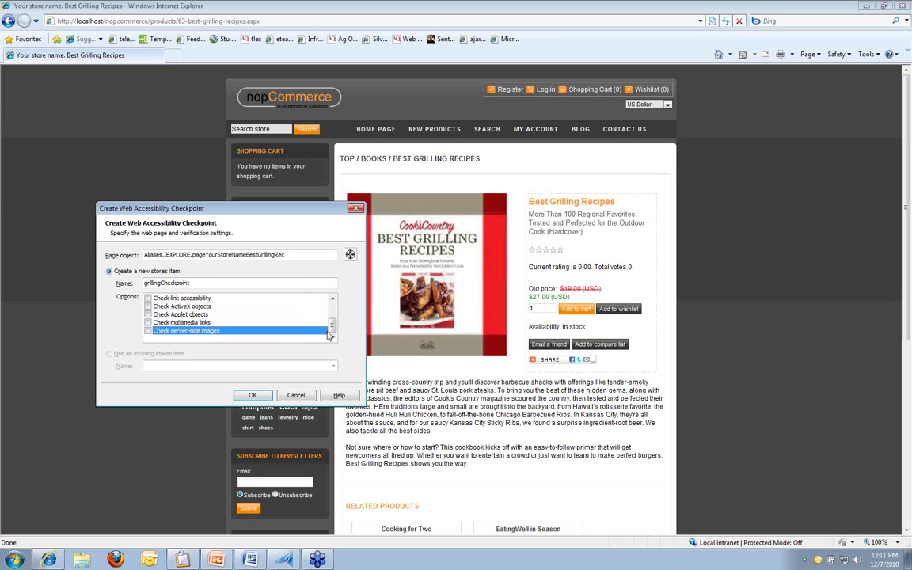
scroll(237, 316, up, 2)
click(201, 306)
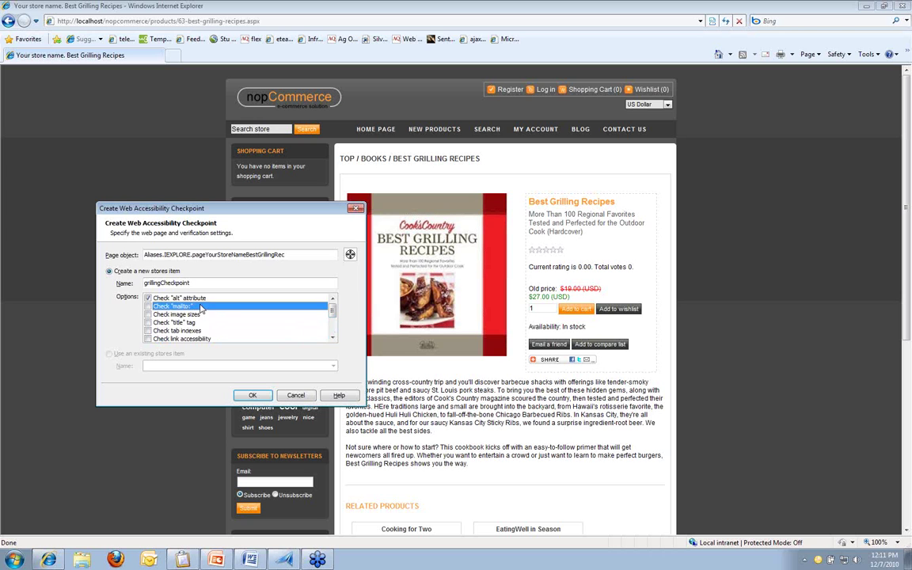
click(202, 300)
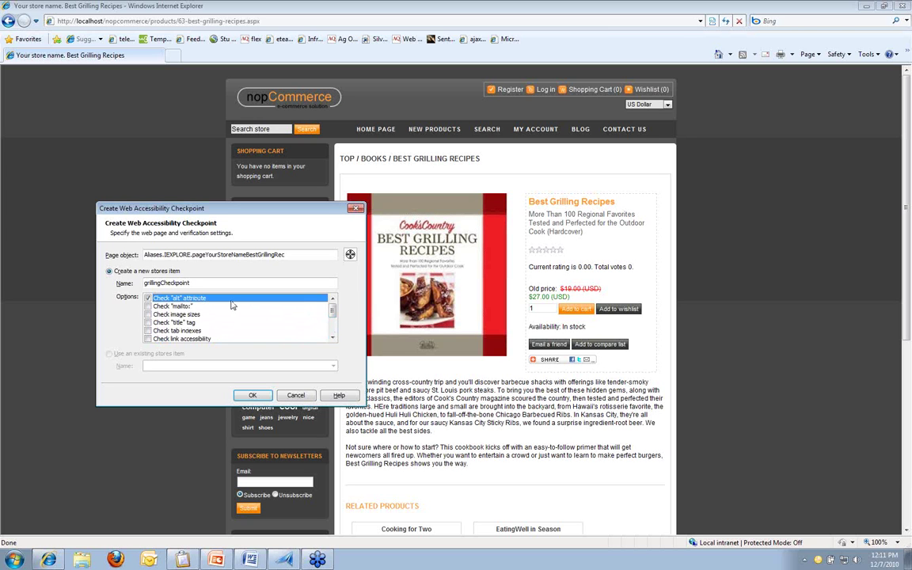
click(252, 395)
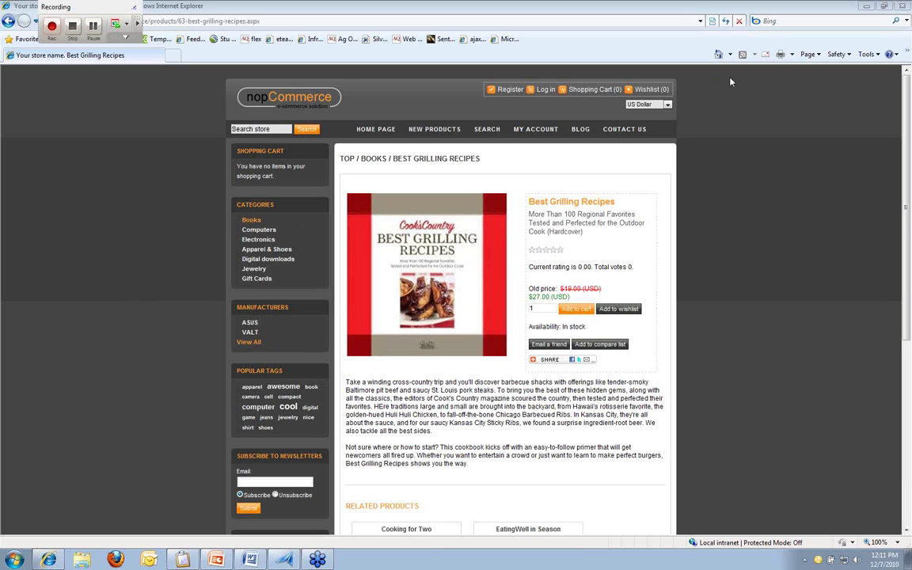
Step: Close Internet Explorer, stop recording, and select Test2's Web Comparison Checkpoint step
click(866, 6)
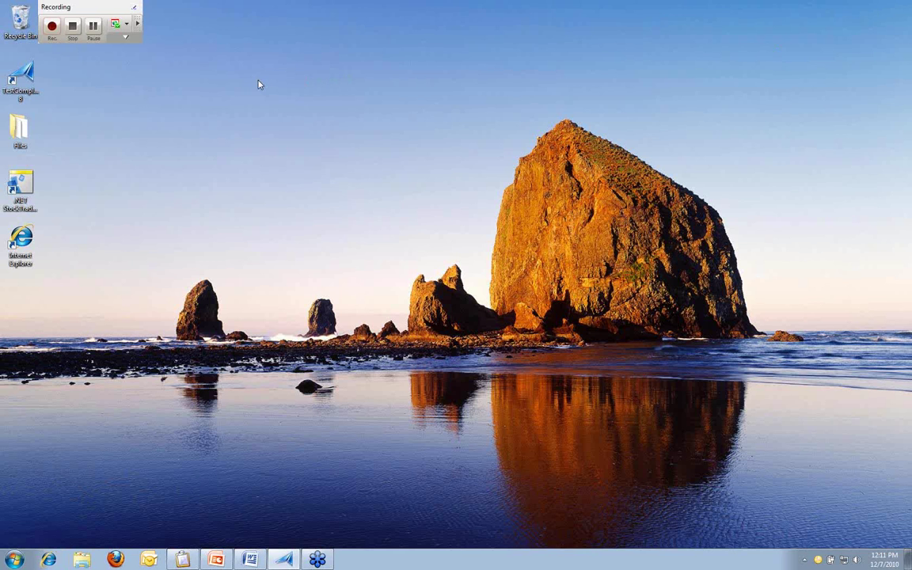
click(74, 29)
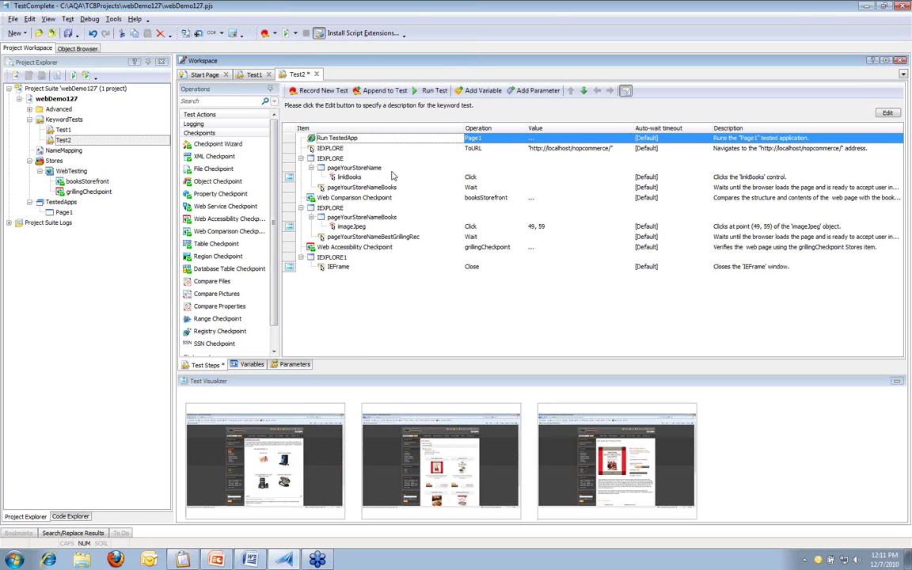
click(372, 197)
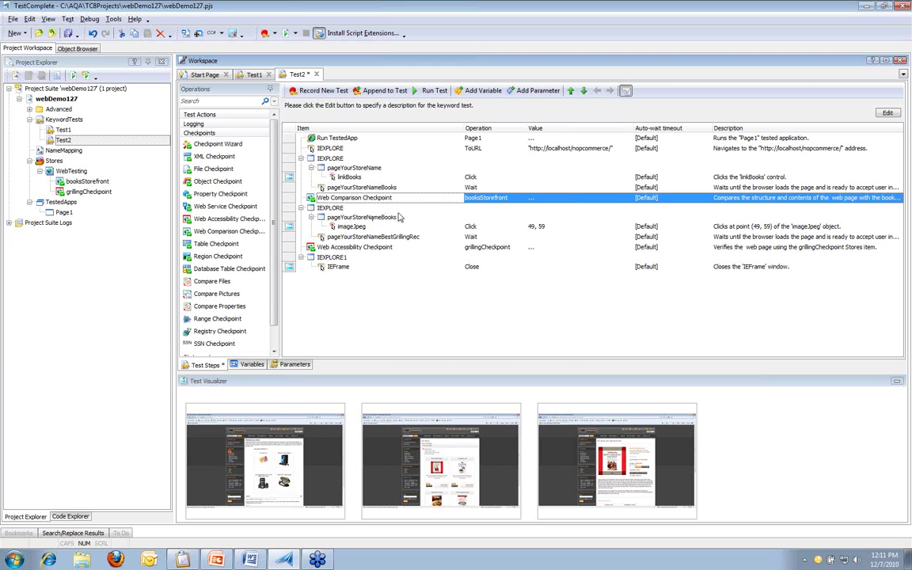
Step: View the booksStorefront checkpoint's saved page source with Entire page mode, then return to Test2
right_click(397, 198)
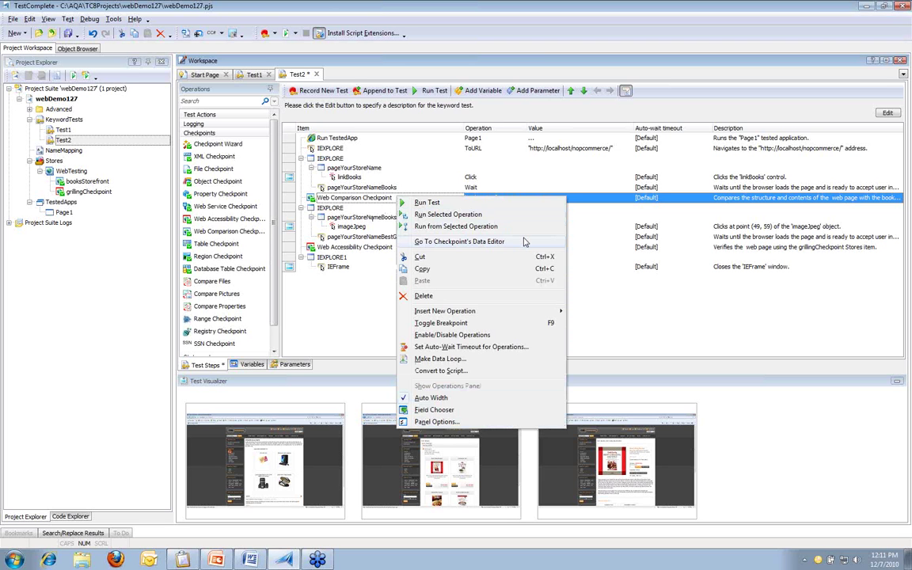
click(475, 242)
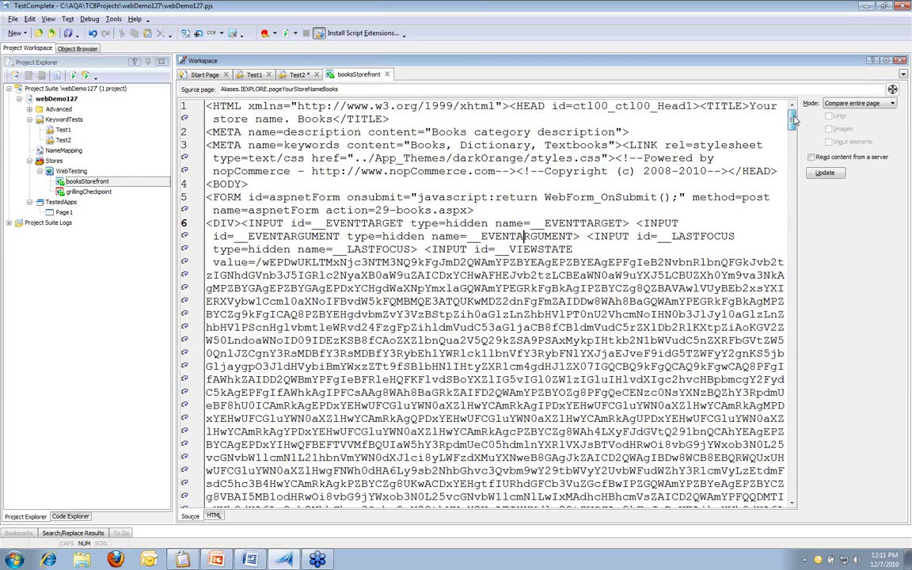
drag(793, 119, 786, 261)
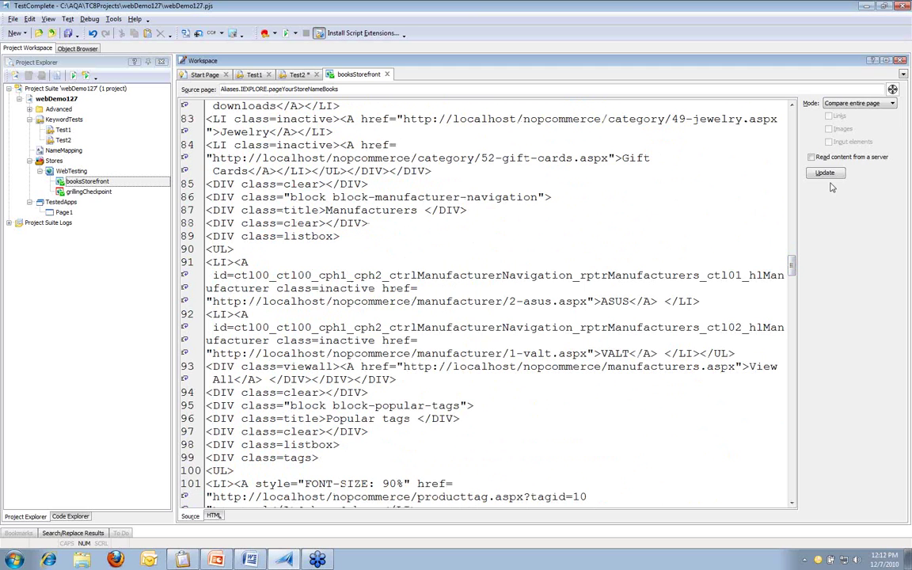
click(892, 104)
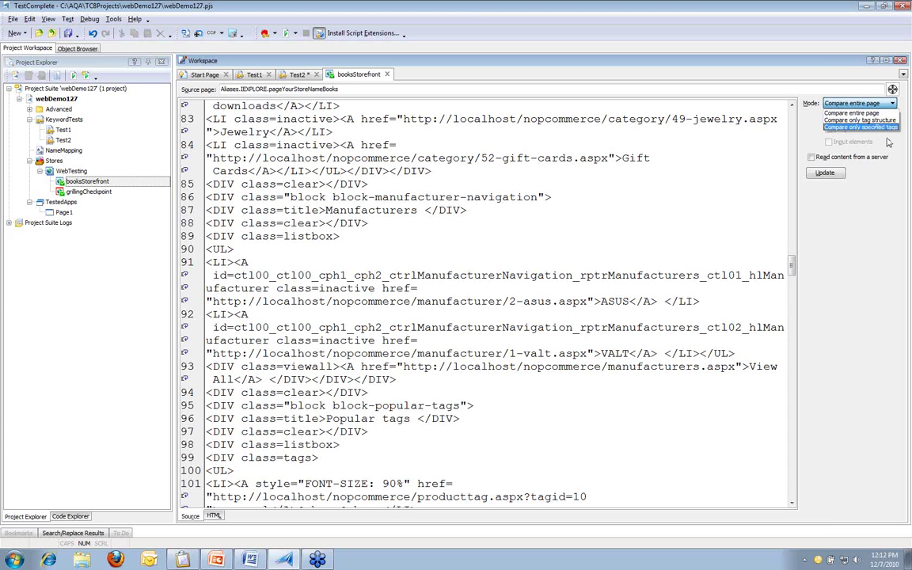
click(888, 141)
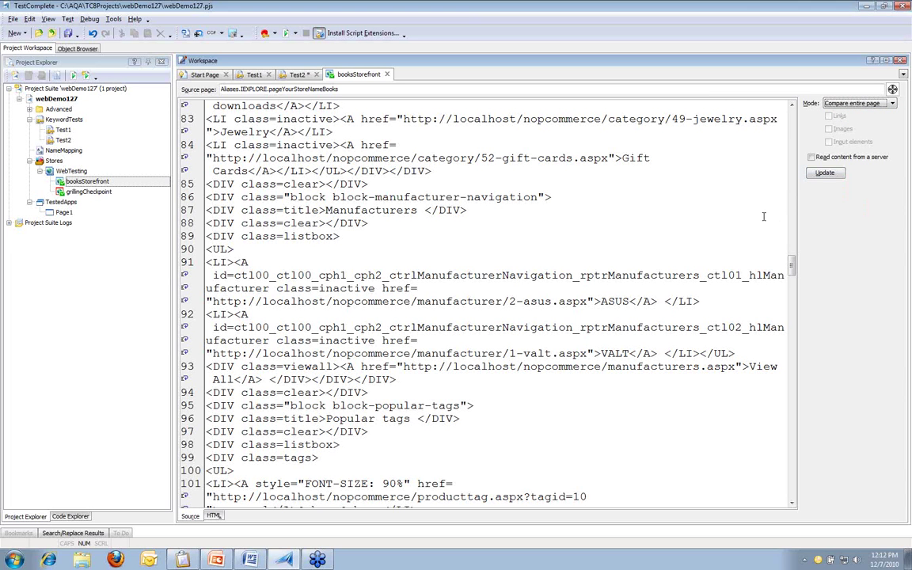
click(431, 208)
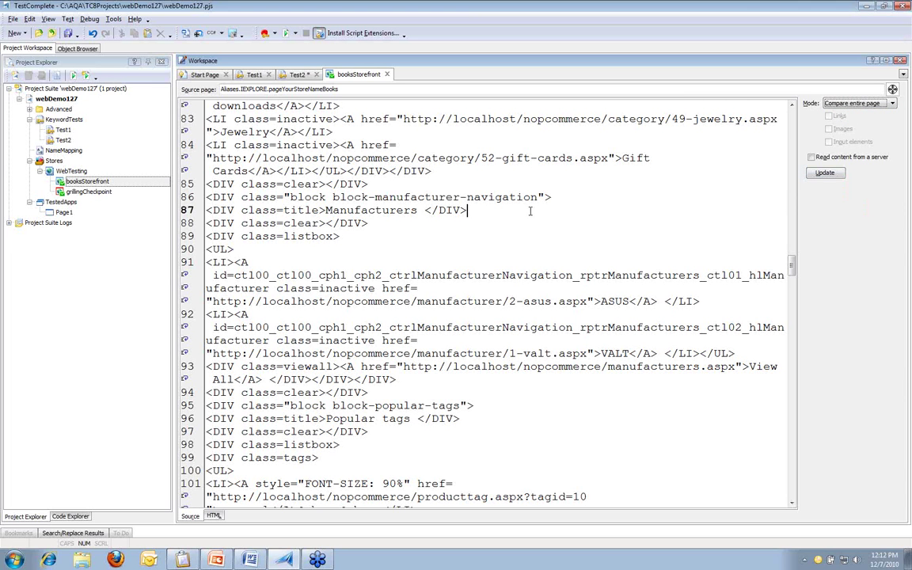
click(296, 75)
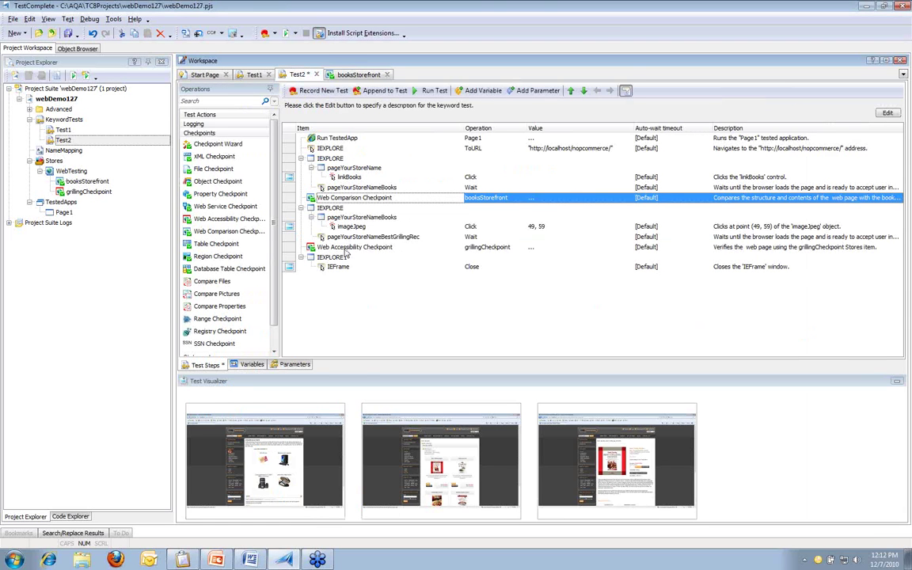
Step: Open the grillingCheckpoint data editor showing only the 'alt' check, then save Test2
click(346, 248)
right_click(345, 252)
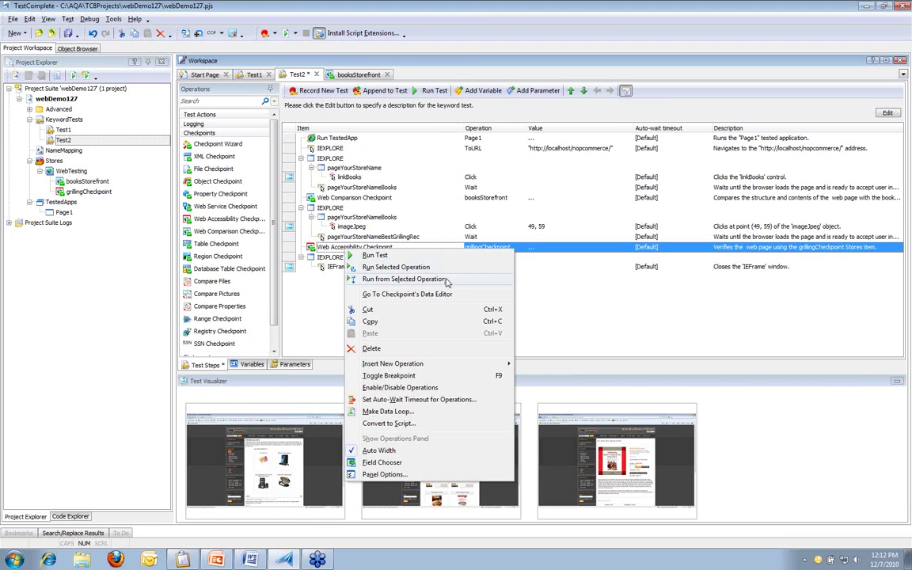
click(380, 267)
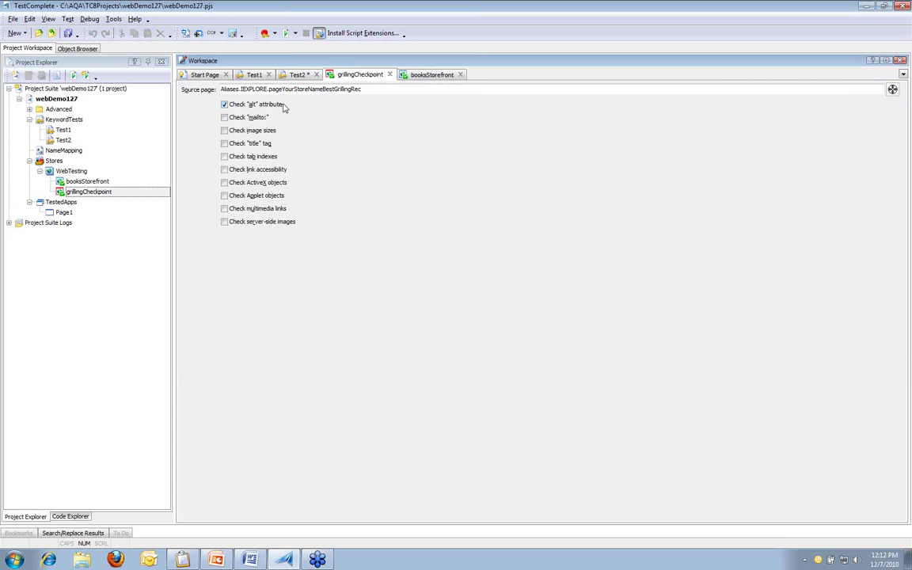
click(296, 76)
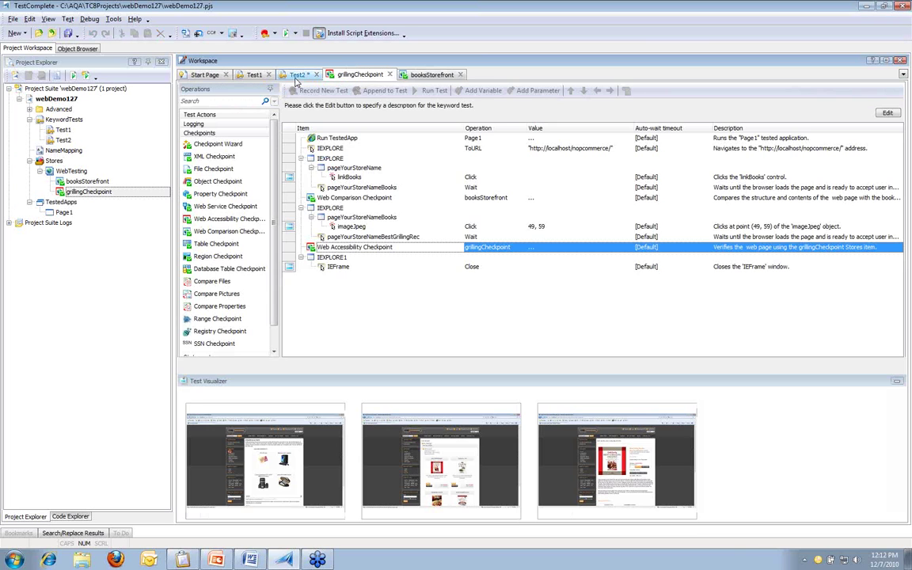
key(ctrl+s)
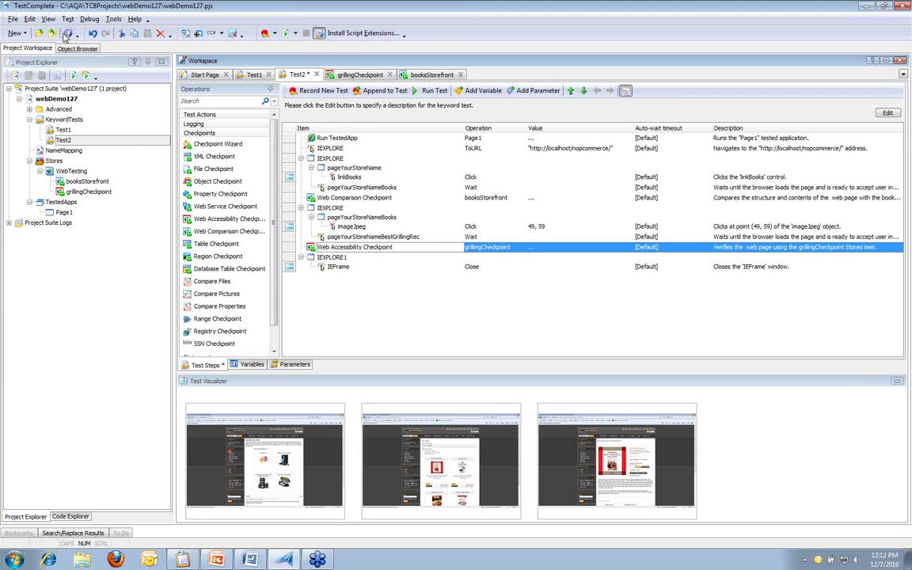
Step: Run Test2 to a log where booksStorefront passes and grillingCheckpoint fails with 2 errors
click(427, 92)
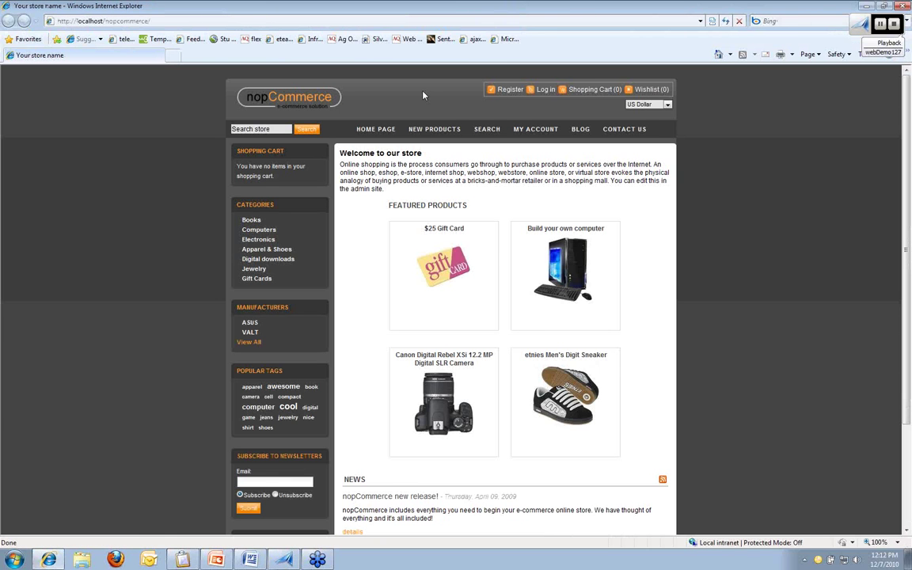
click(251, 220)
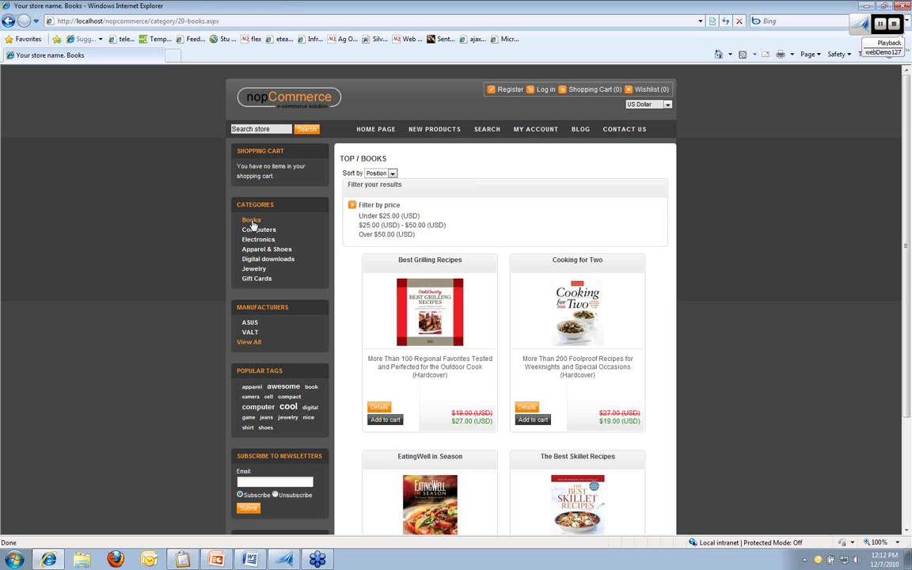
click(383, 287)
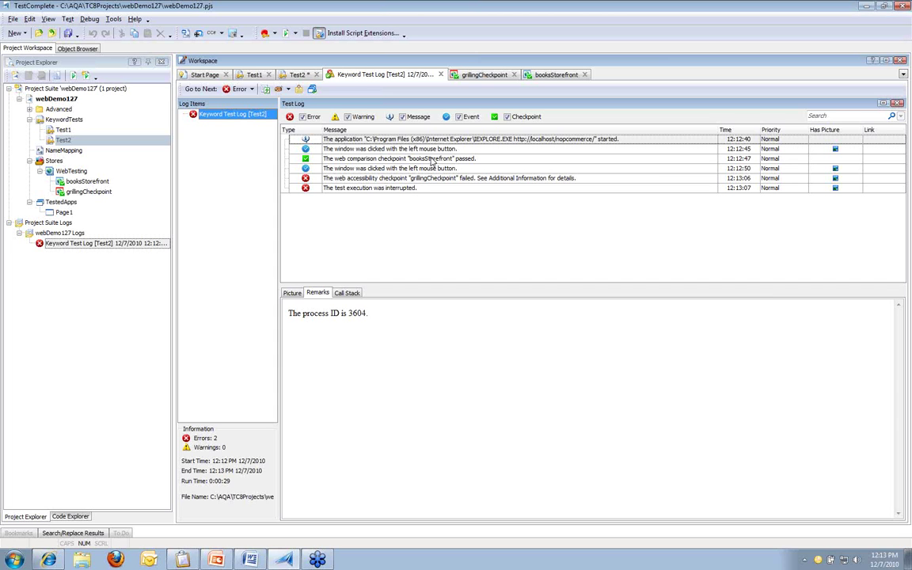
Step: Read the failed grillingCheckpoint entry's Remarks listing buttons and a textbox missing ALT attributes
key(Down)
key(Down)
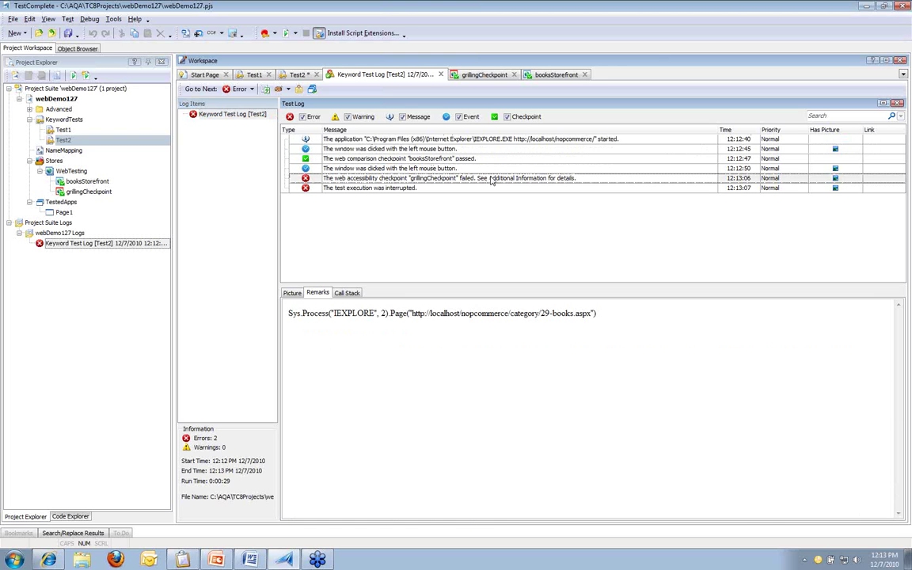
click(491, 179)
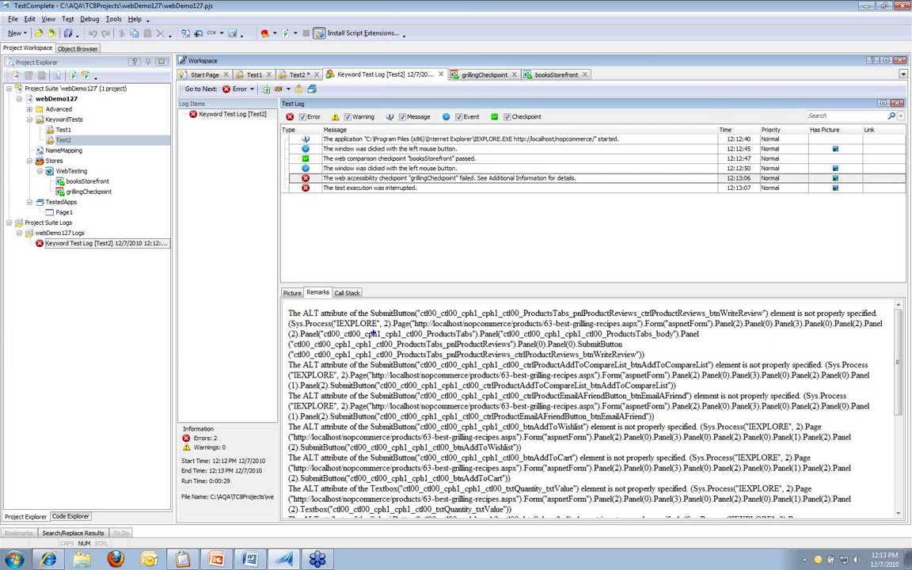
mouse_move(285, 303)
mouse_down()
mouse_move(300, 317)
mouse_move(814, 338)
mouse_up()
right_click(224, 113)
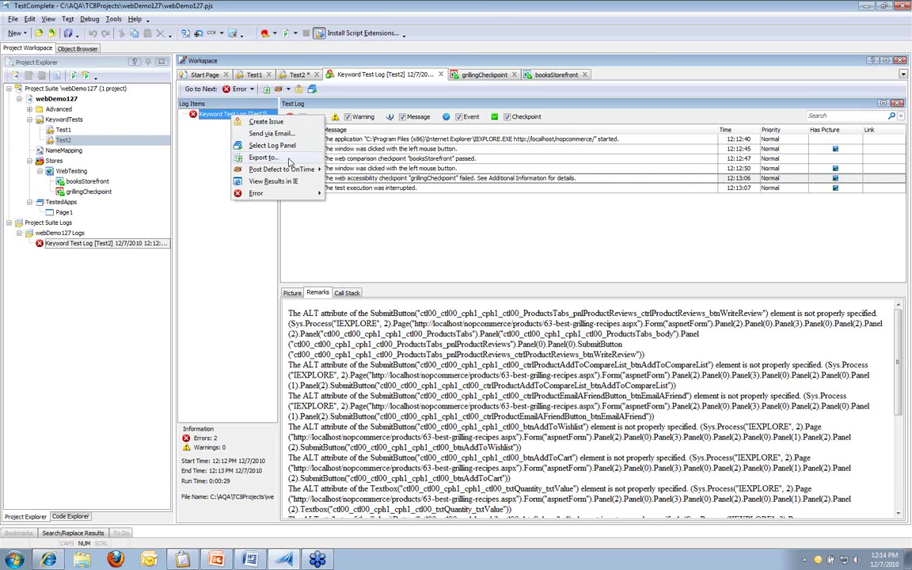
click(324, 253)
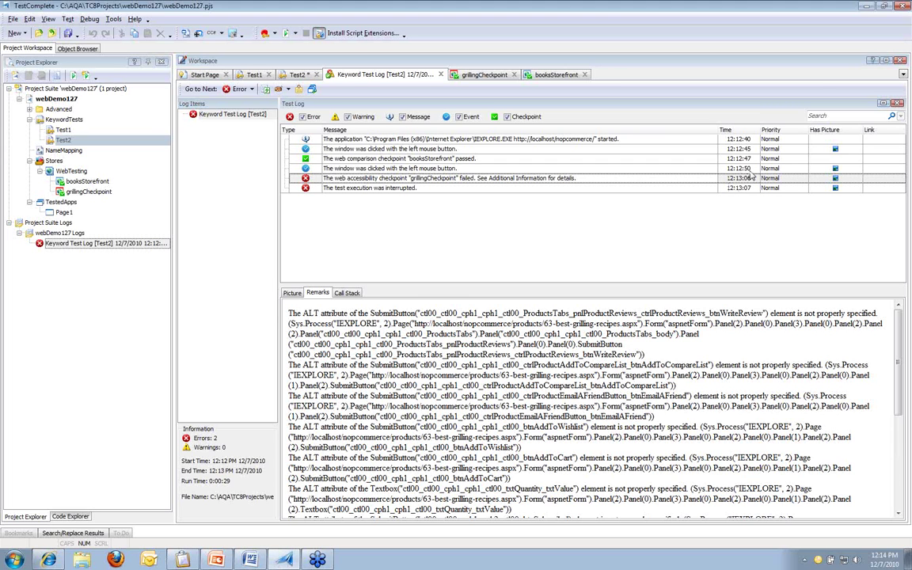
Step: Review the 12:12:50 window click log details, then return to the Test2 keyword test
click(754, 169)
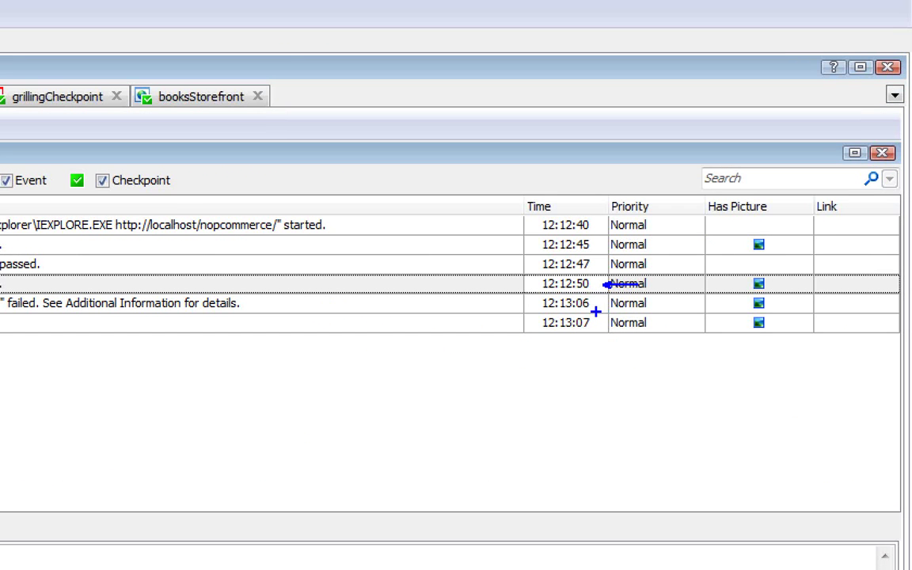
drag(606, 304, 639, 304)
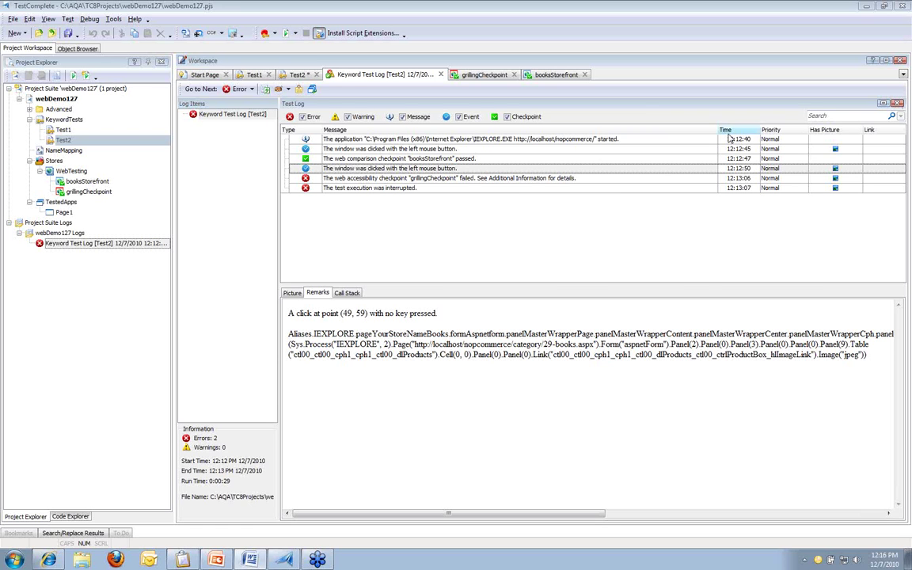
click(297, 77)
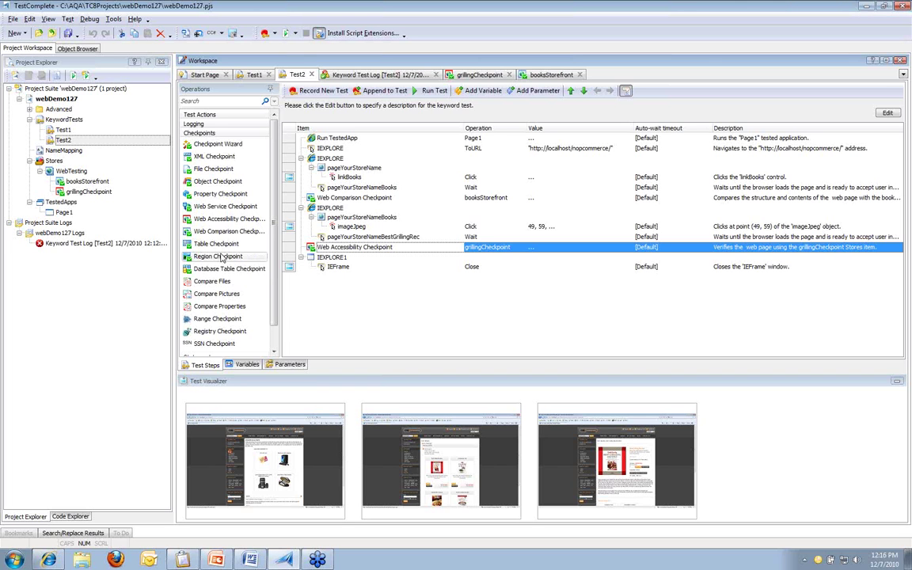
Step: Add the nopCommerce administration page as a tested web page using Internet Explorer (32-bit)
double_click(69, 213)
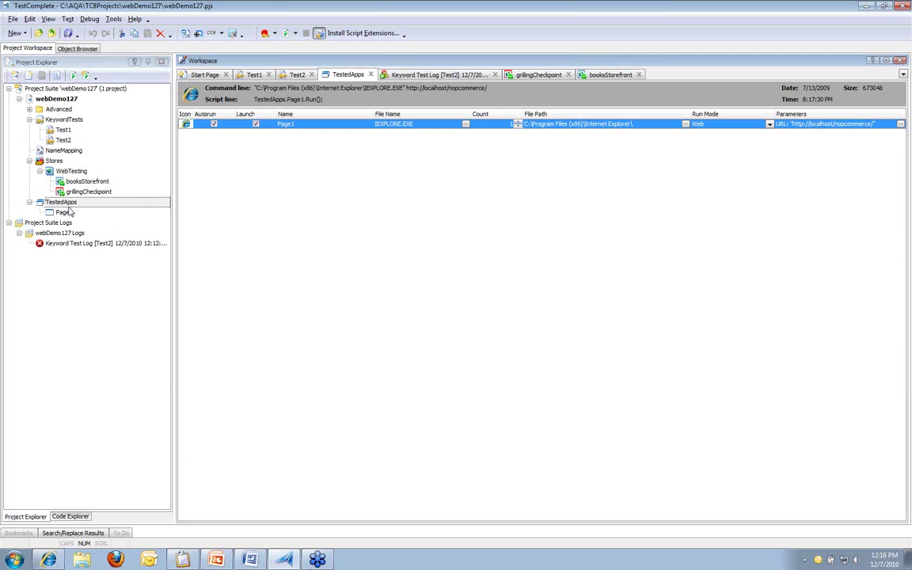
right_click(298, 165)
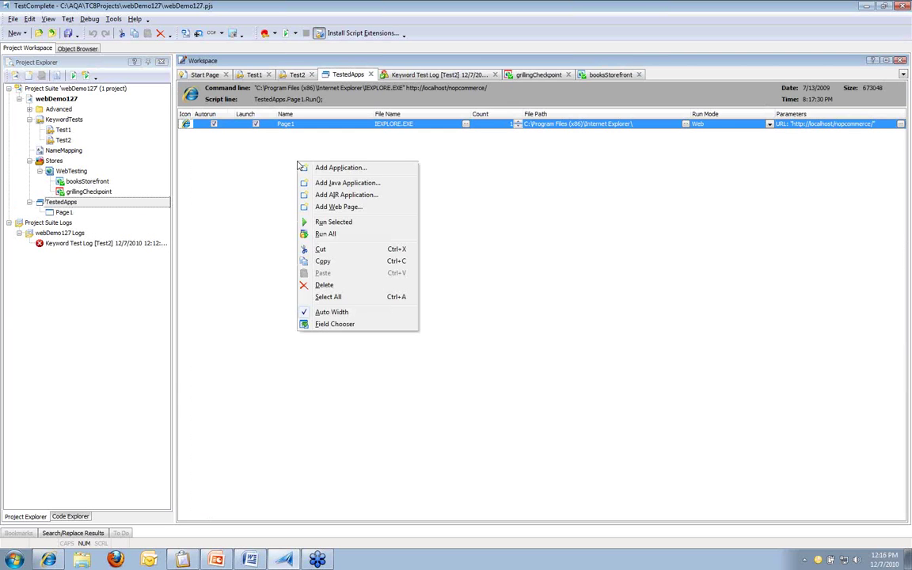
click(377, 206)
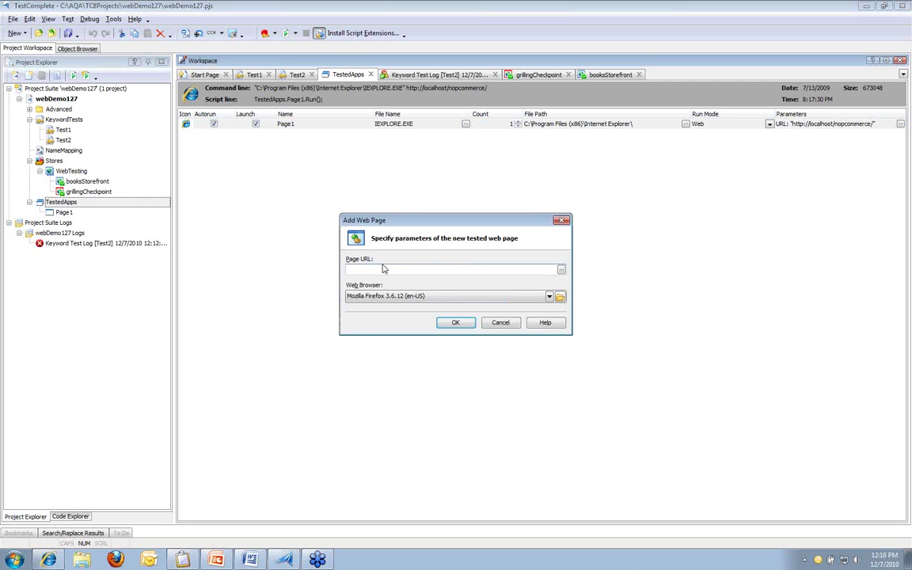
text(http://localhost/nopCommerce/administration/)
key(Tab)
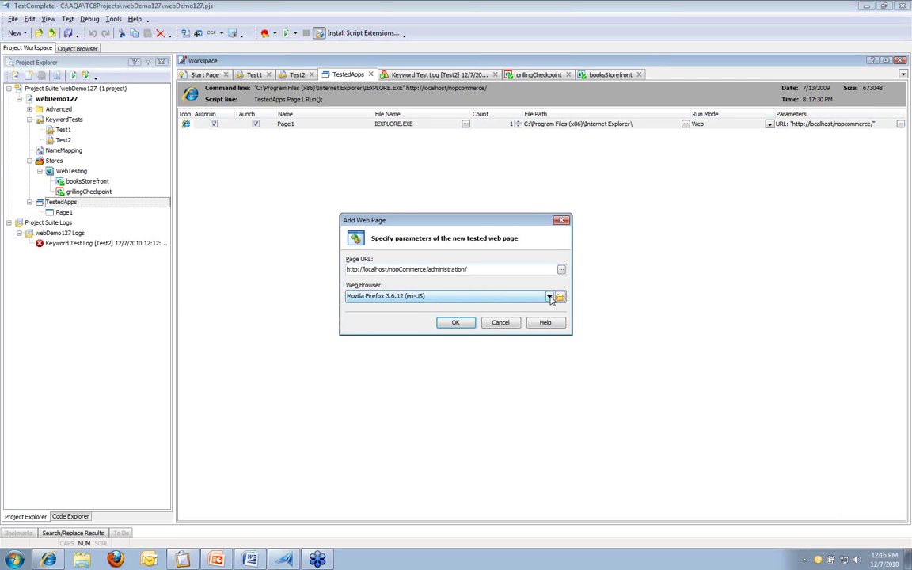
click(489, 296)
click(470, 314)
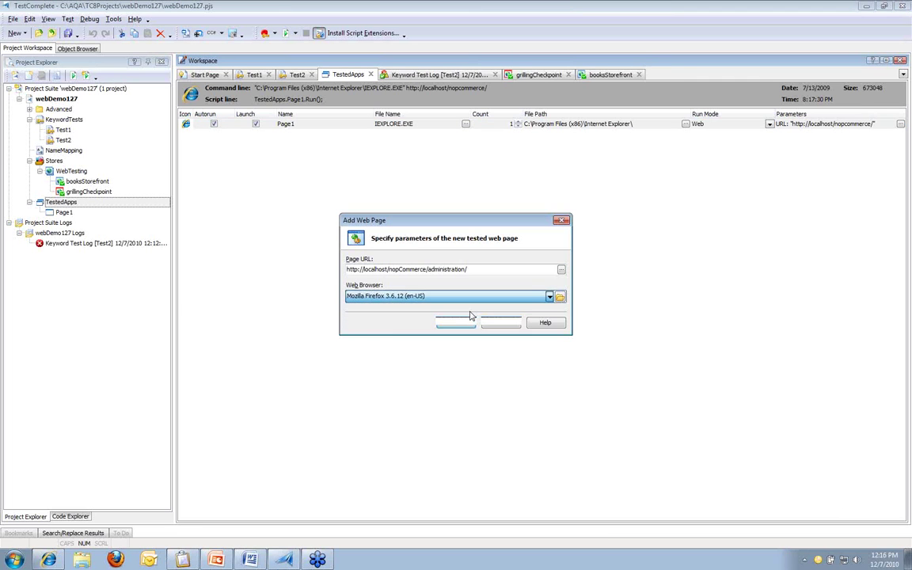
click(449, 323)
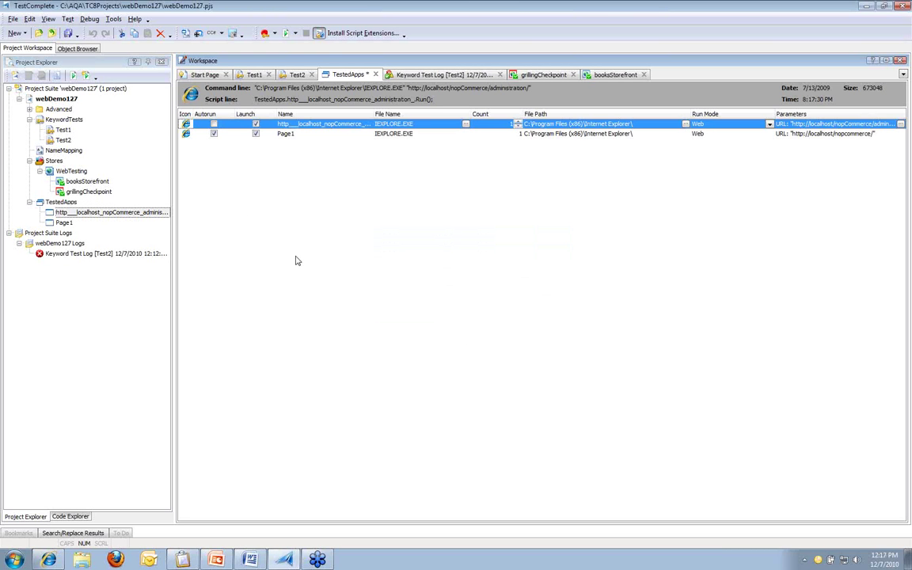
Step: Make the administration page autorun instead of Page1 and save the project
click(213, 125)
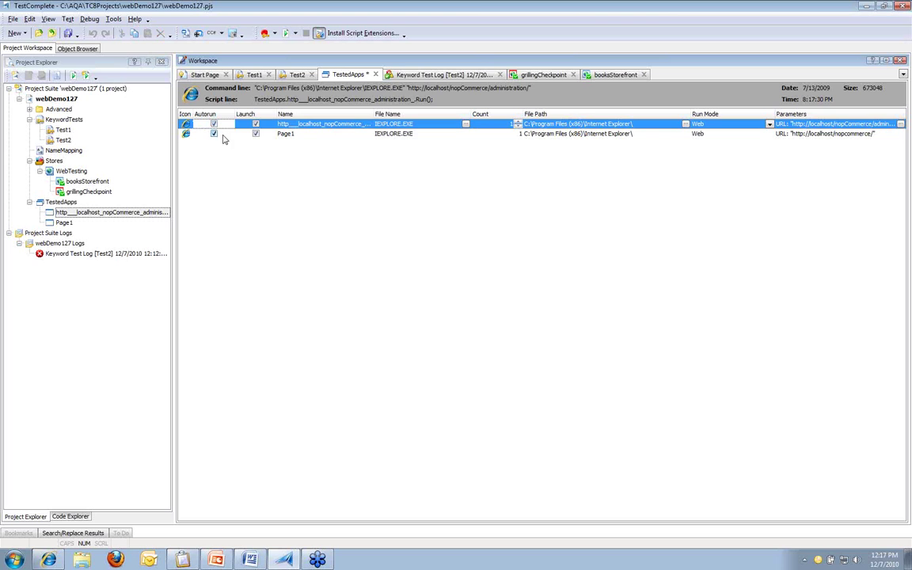
click(214, 134)
click(214, 135)
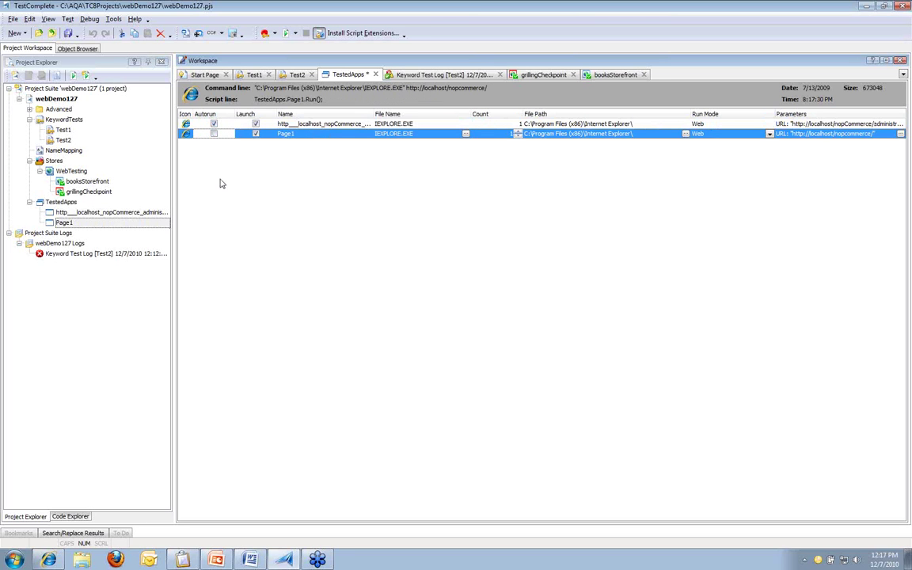
click(68, 34)
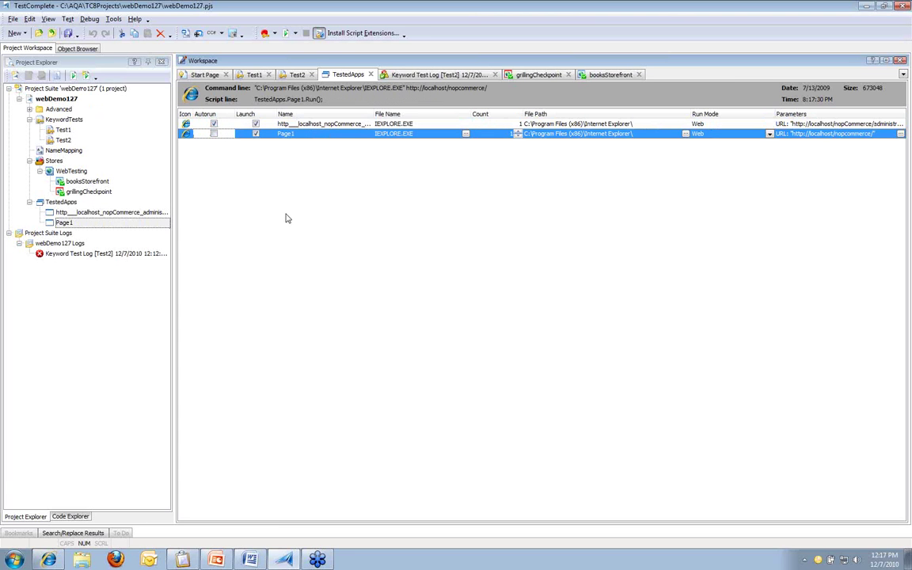
Step: Start recording a new keyword test, Test3
click(753, 296)
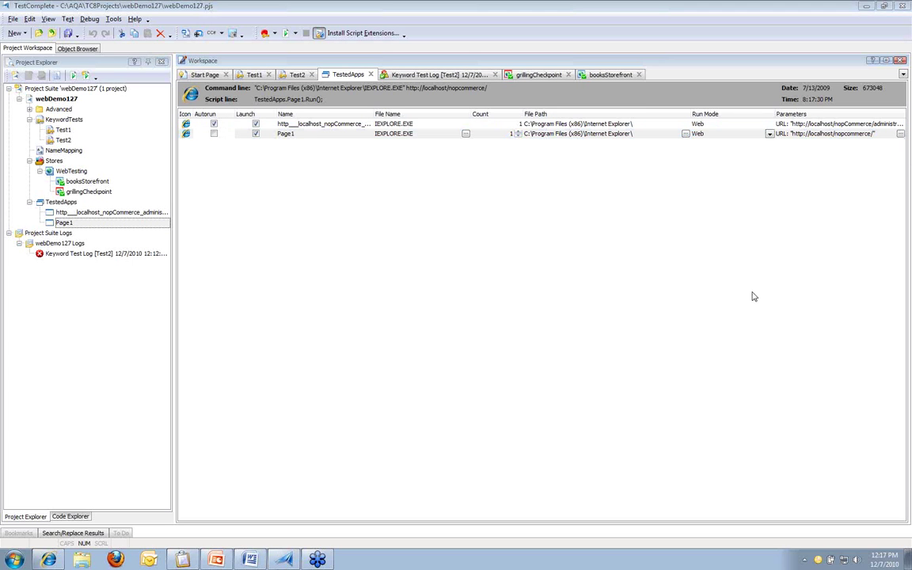
click(753, 296)
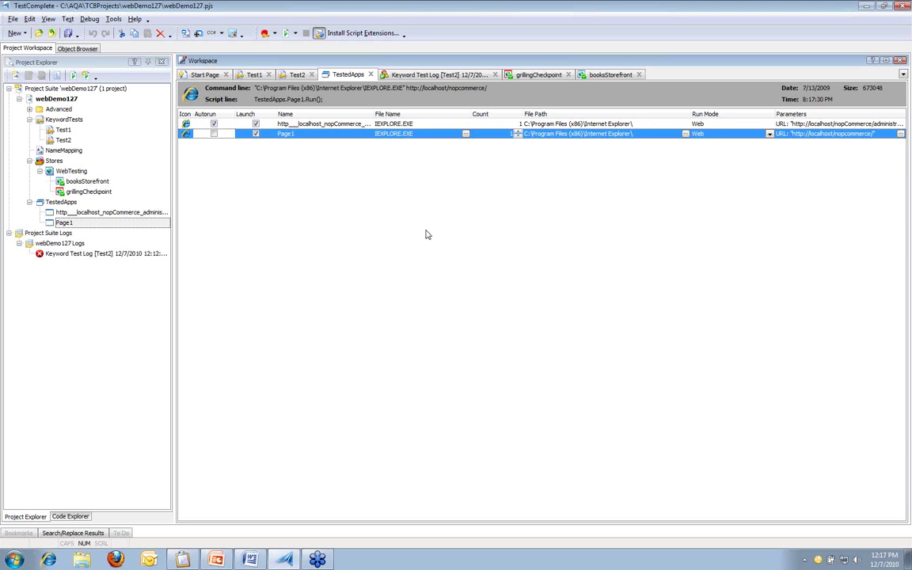
click(265, 34)
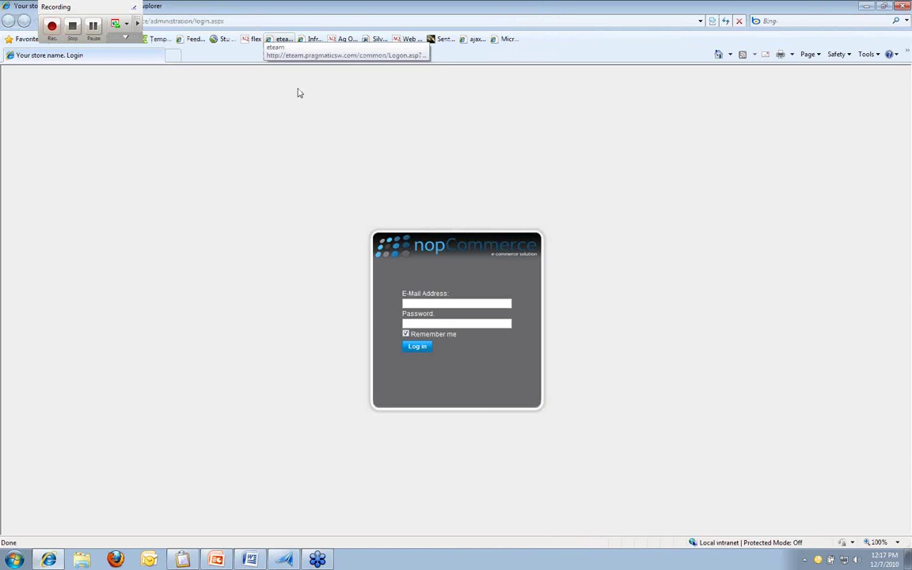
Step: Log in to the nopCommerce administration with the admin e-mail and password
click(420, 302)
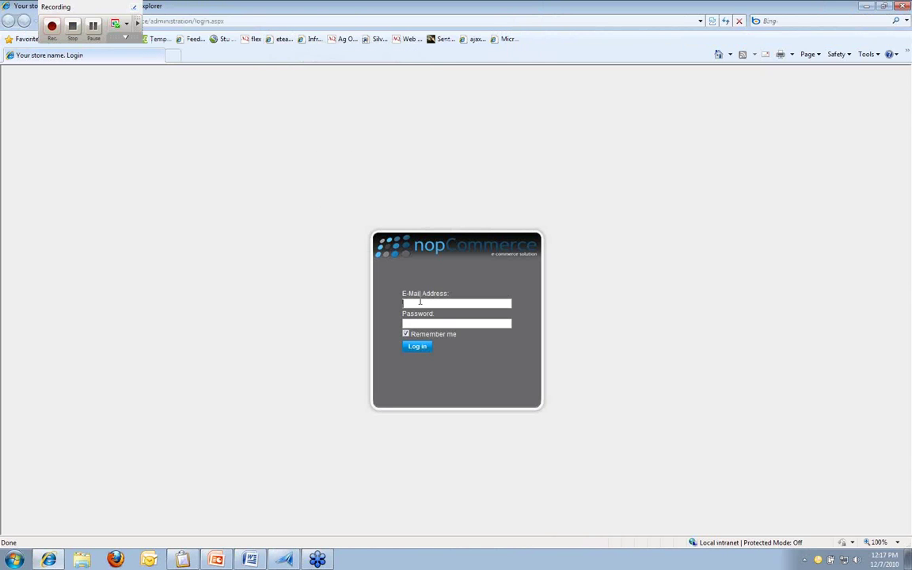
text(admin@yourstore.com)
key(Tab)
text(admin)
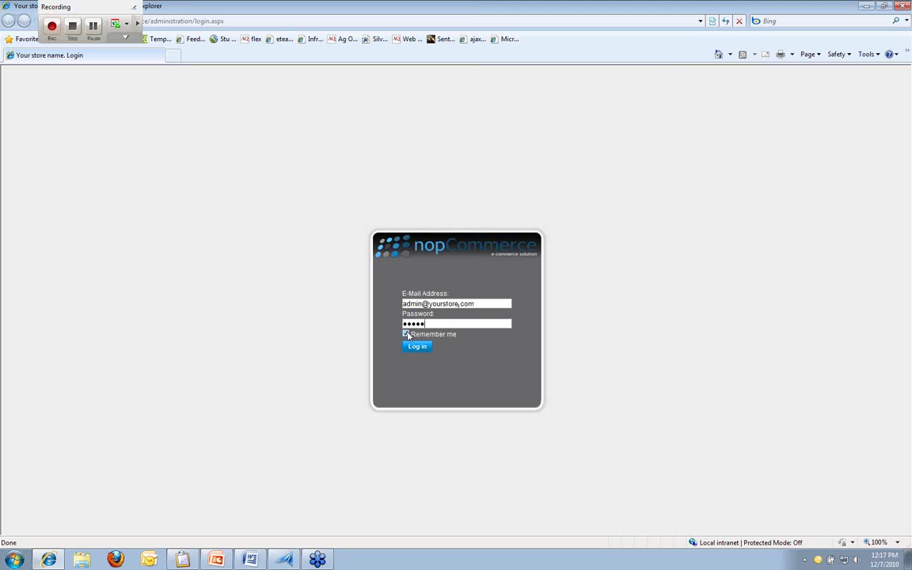
click(415, 348)
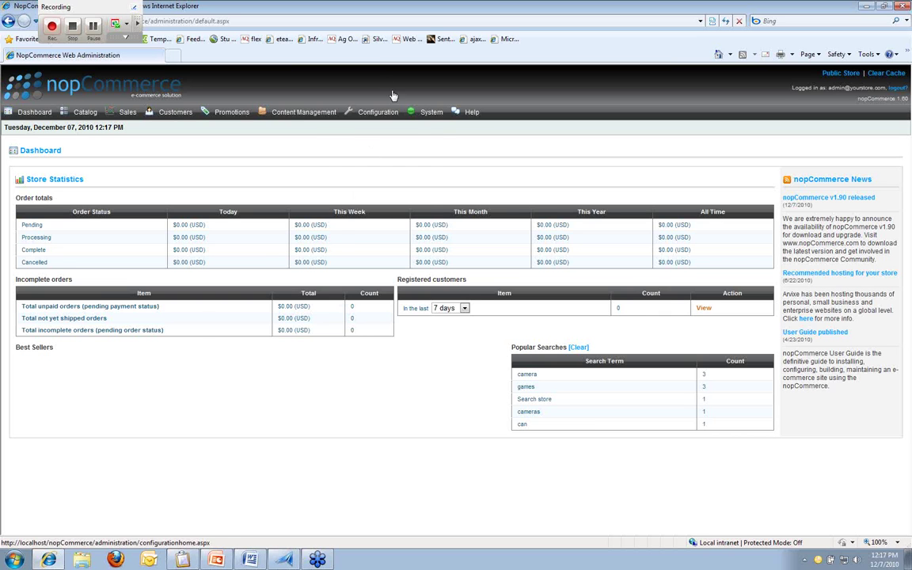
Step: Go to Content Management > Blog > Manage Blog and open the Add new blog entry form
click(302, 115)
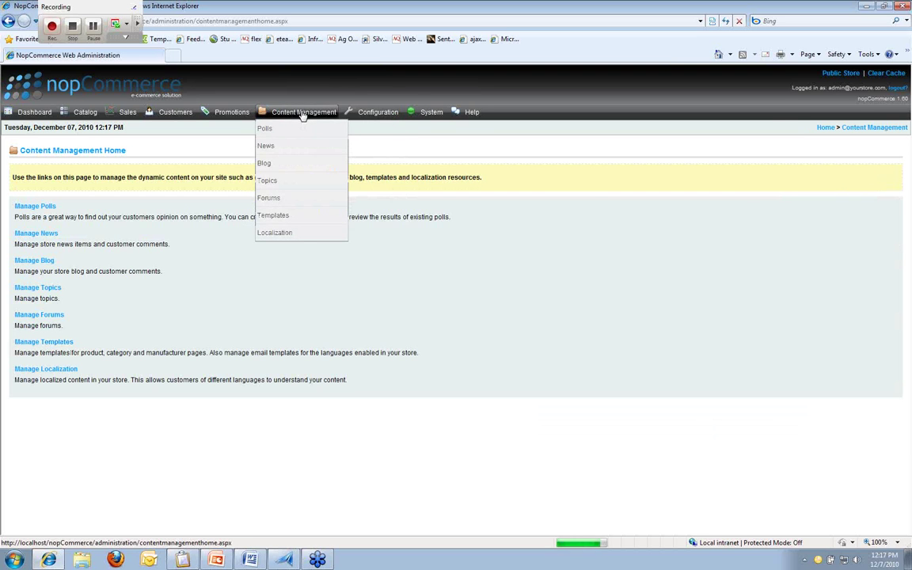
click(38, 260)
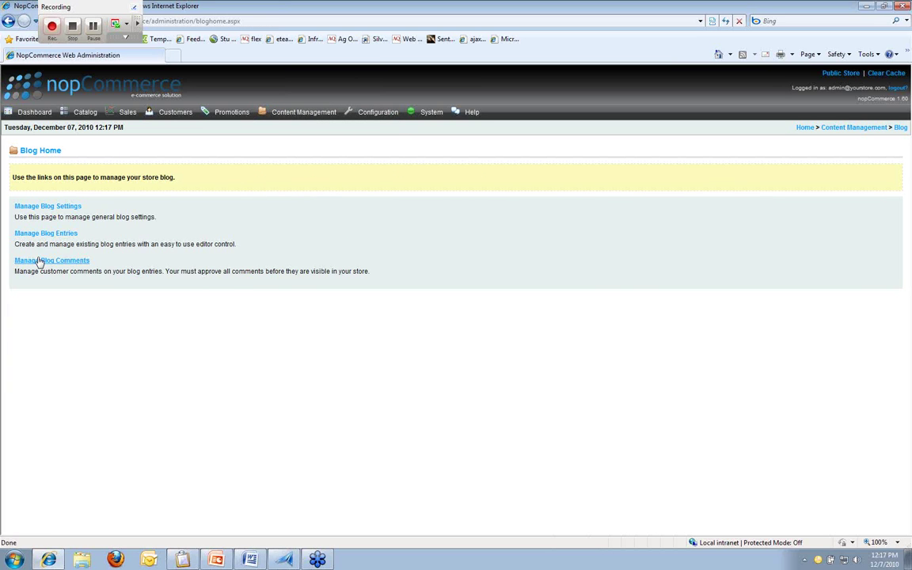
click(45, 233)
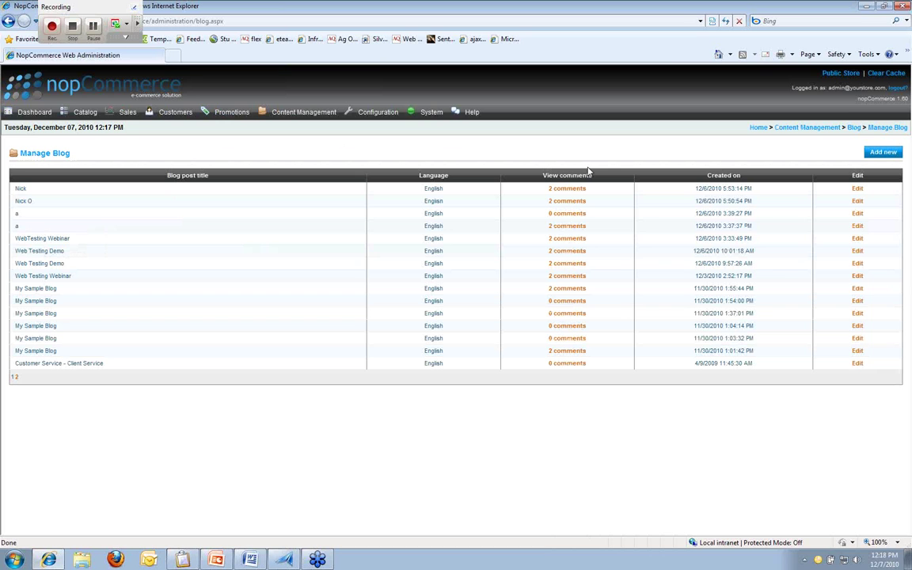
click(883, 156)
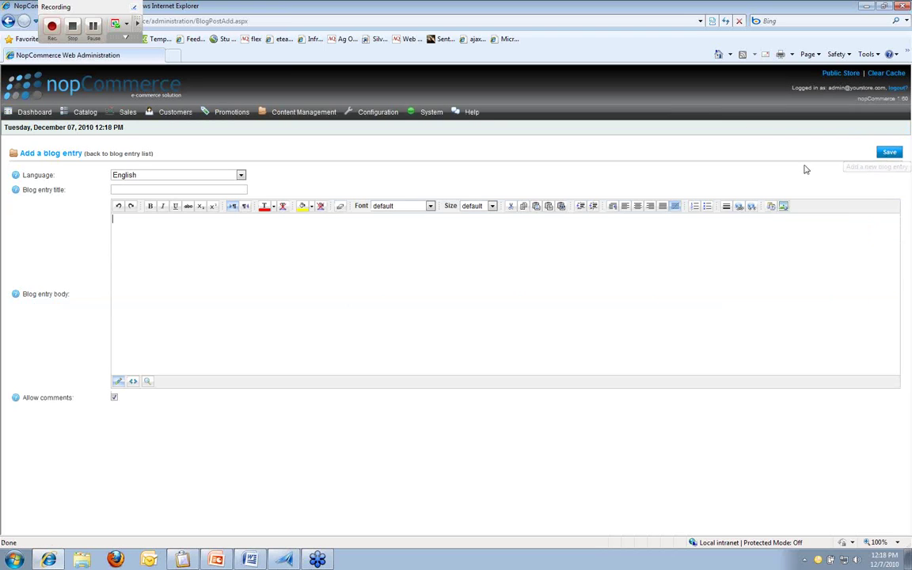
Step: Save a blog entry titled 'Webinar' with body 'Web testing with TestCOmplete', then return to the list
click(195, 188)
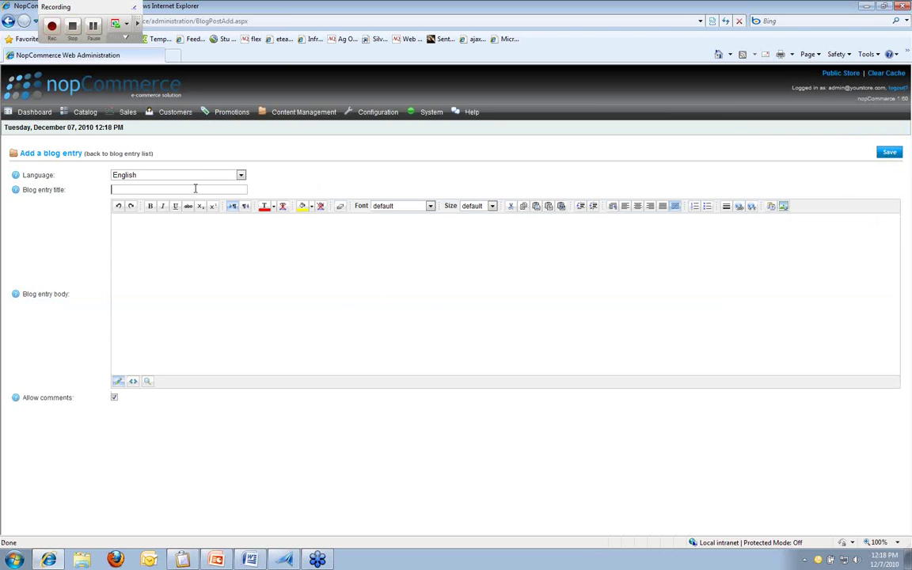
text(Webinar)
click(199, 222)
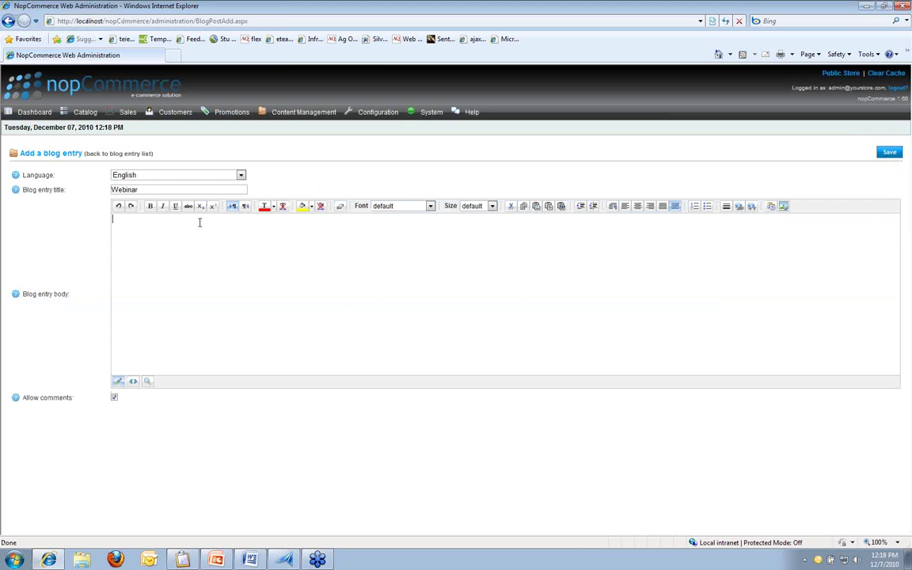
text(Web testing with Tel)
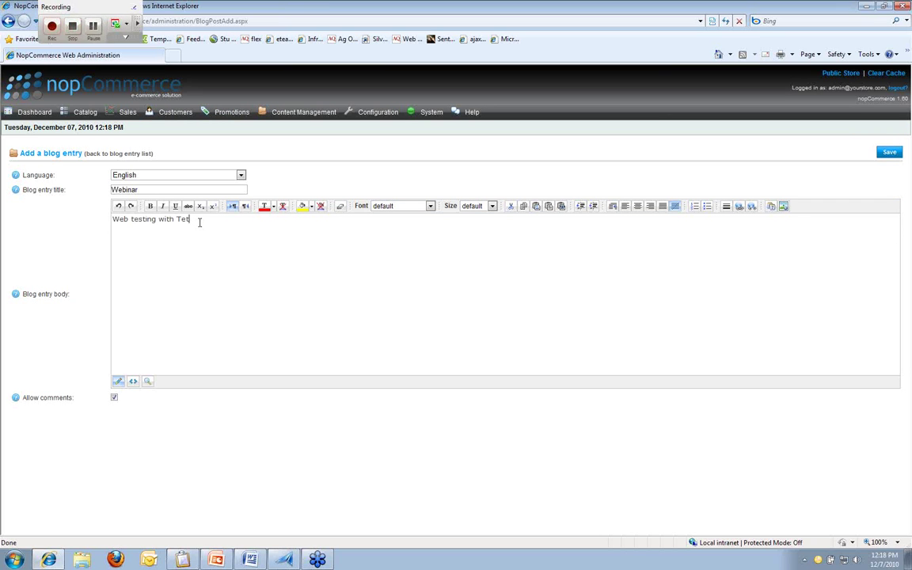
text(tComplete)
click(888, 154)
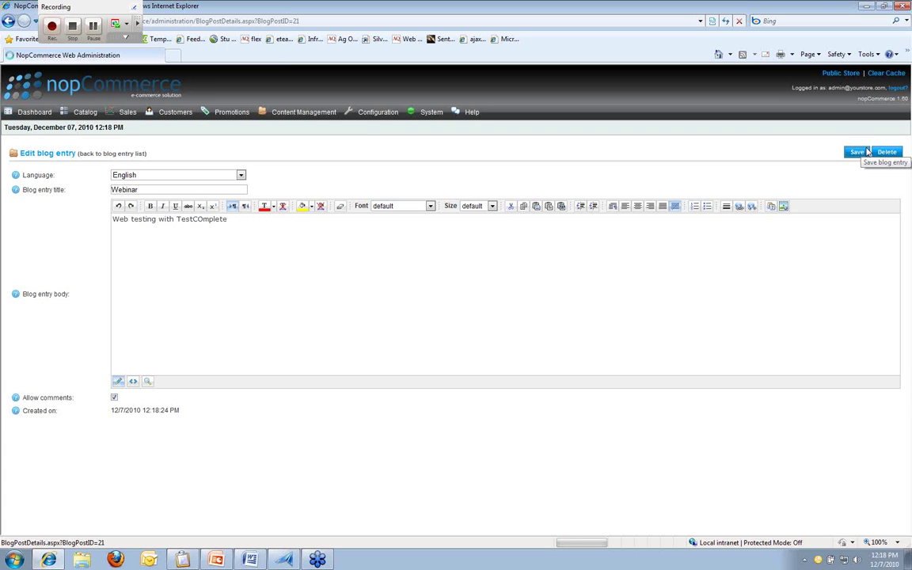
click(867, 152)
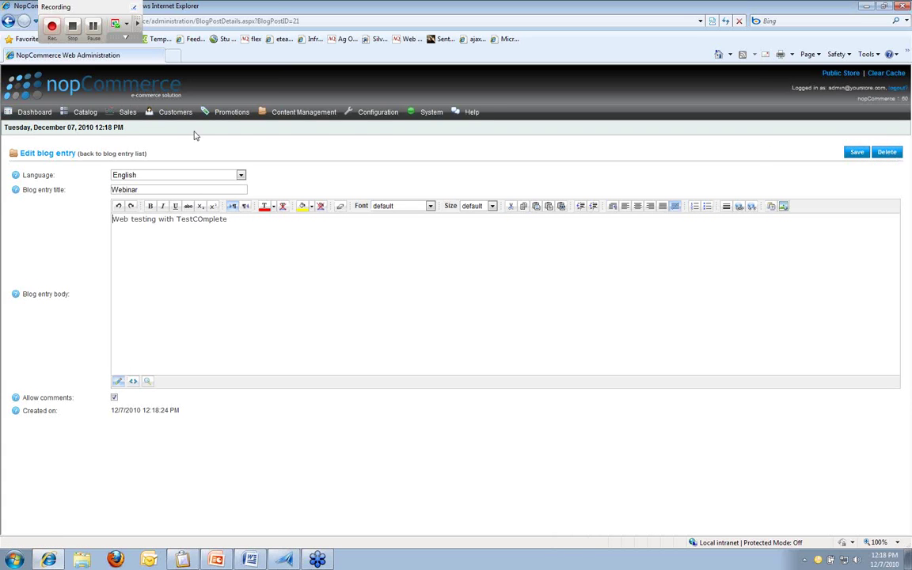
click(117, 153)
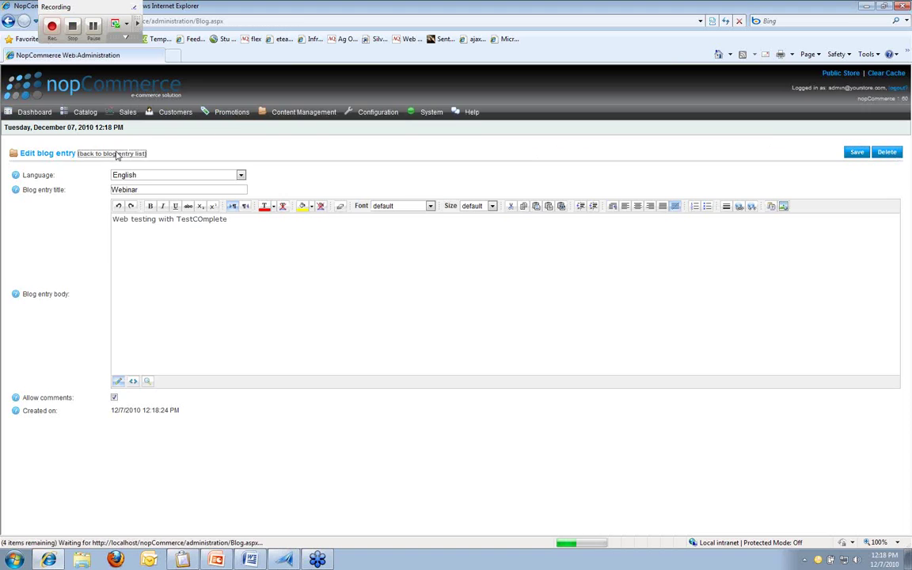
Step: Leave the admin area for the public store blog and open the Webinar post's comments
click(182, 21)
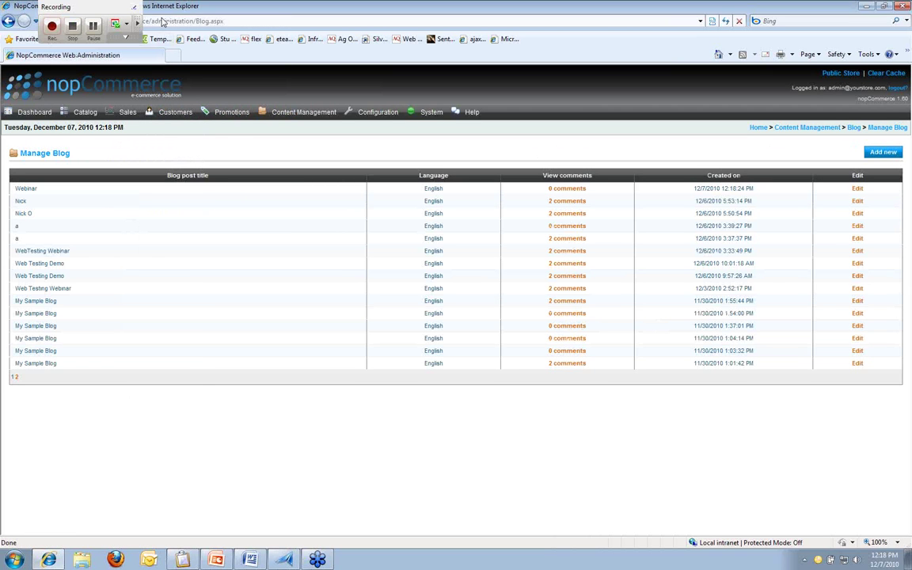
drag(149, 21, 253, 19)
key(BackSpace)
key(Return)
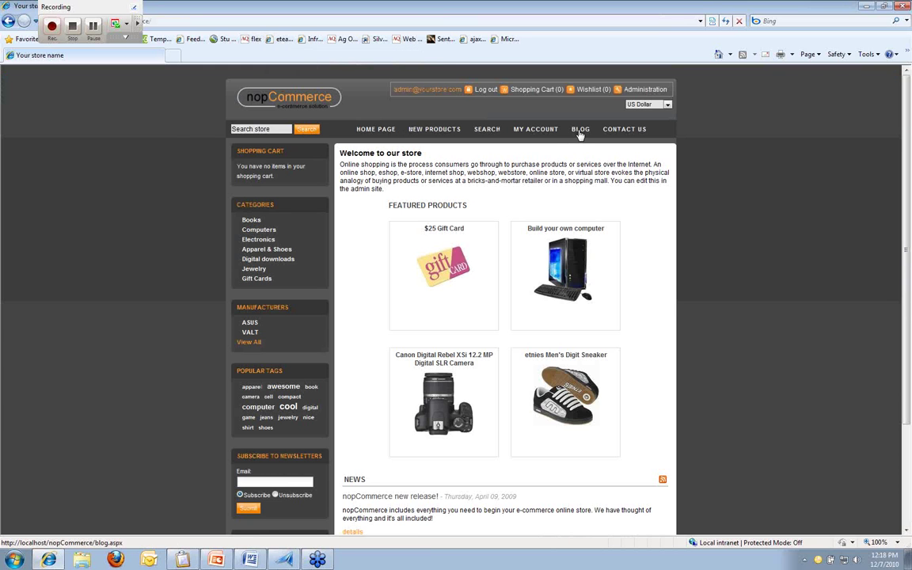
click(580, 130)
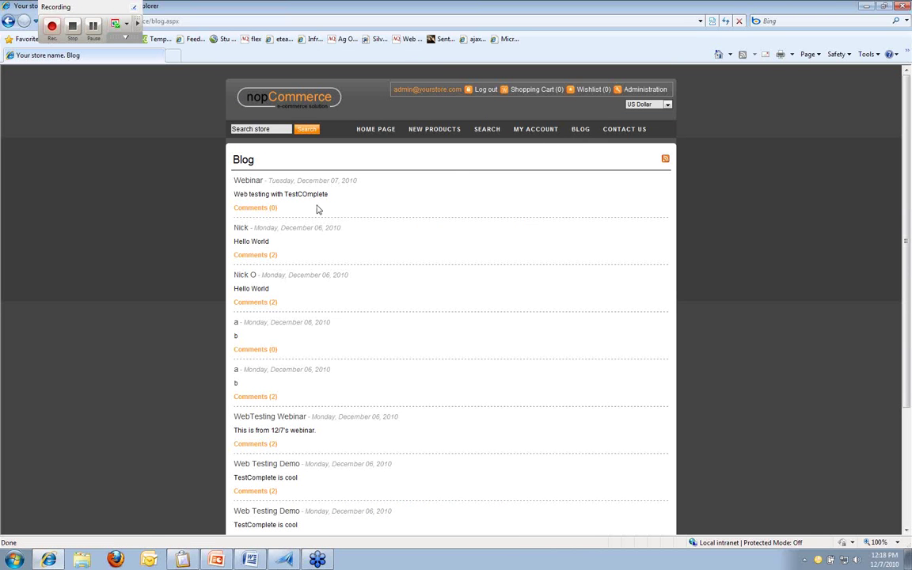
click(262, 208)
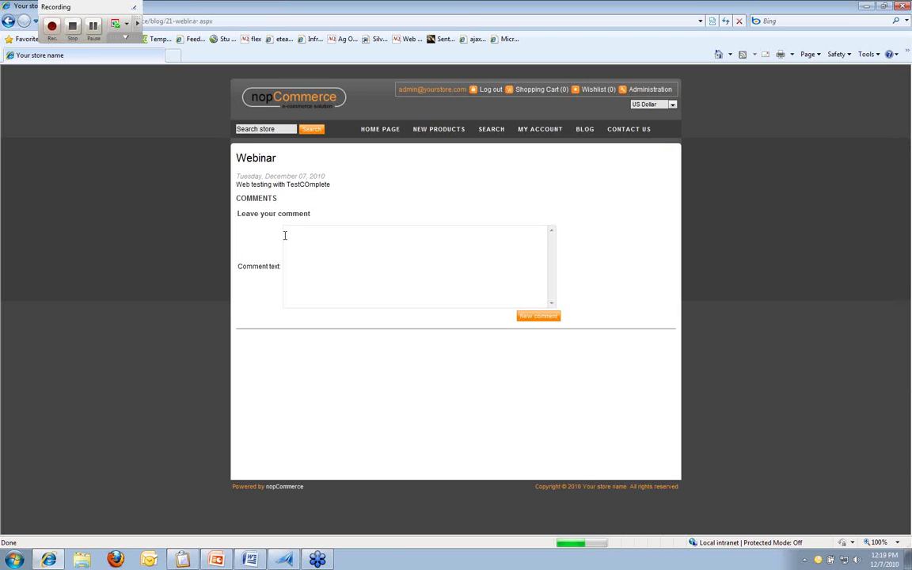
Step: Post the comments 'This is comment ` 1' and 'Hello World', then close the browser
click(302, 254)
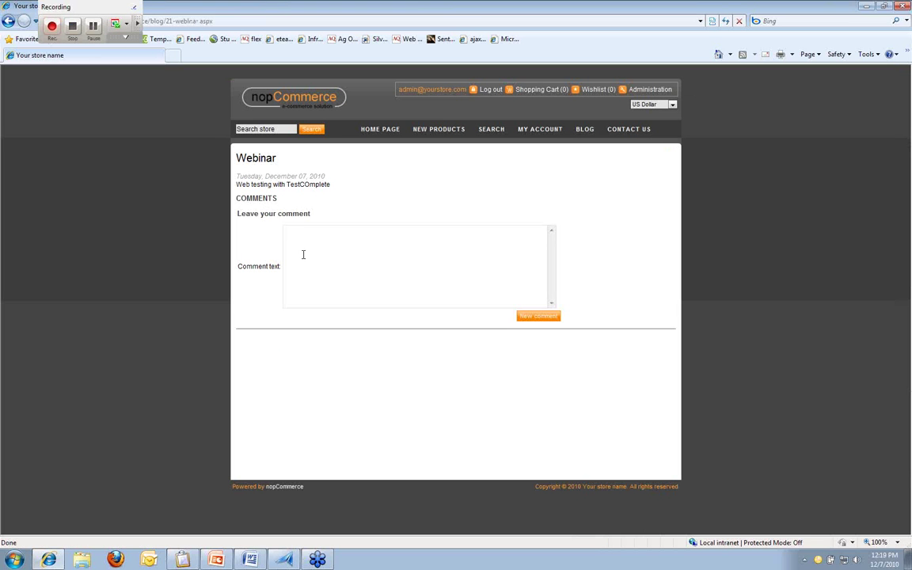
text(This is comment ` 1)
click(536, 316)
click(402, 264)
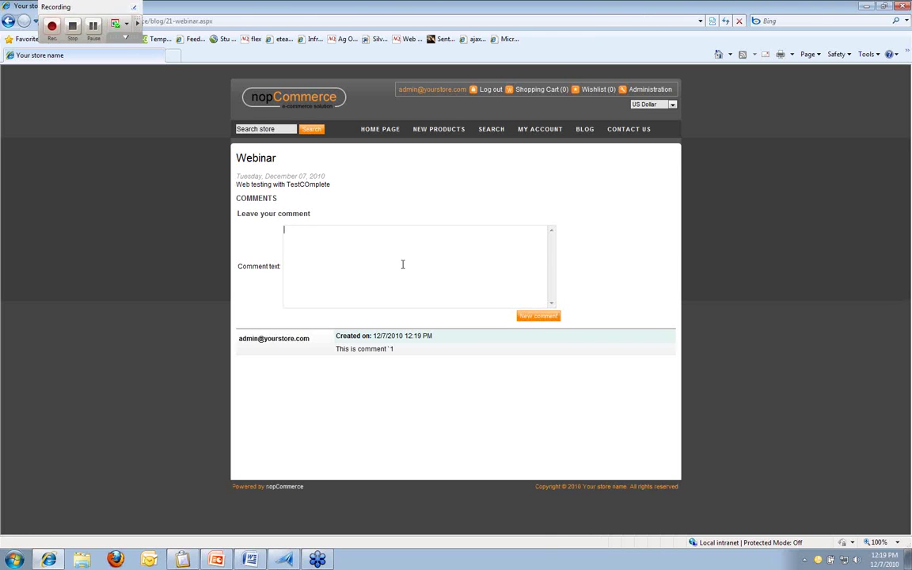
text(Hello World)
click(539, 317)
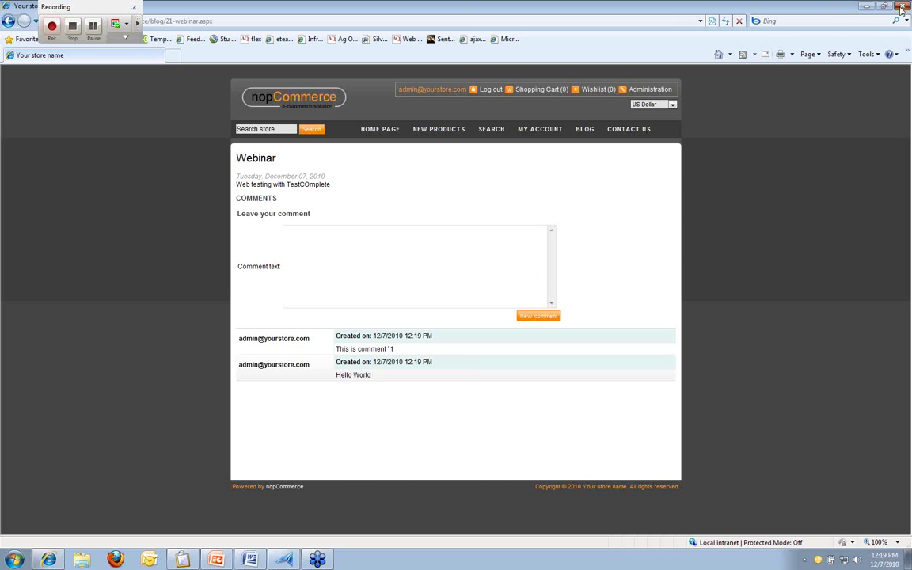
click(901, 8)
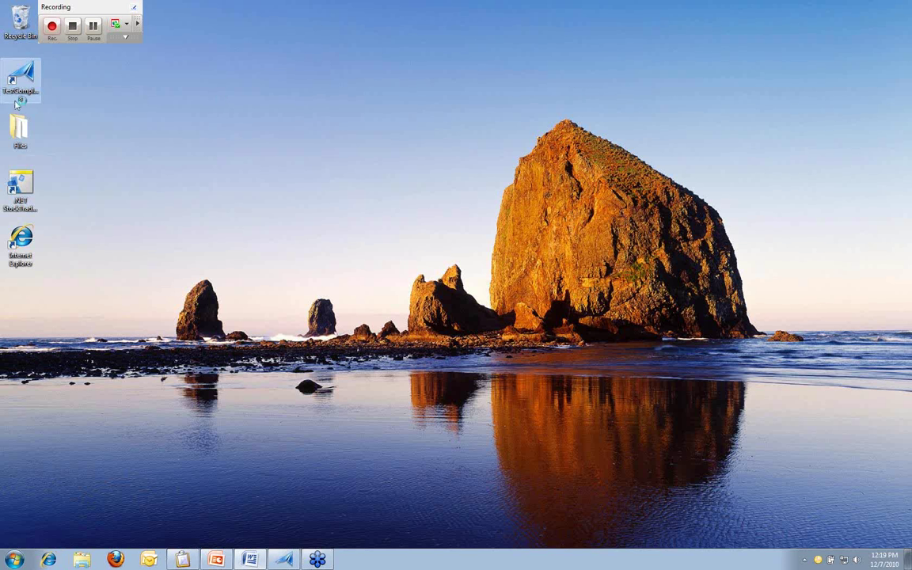
Step: Stop the recording so the captured nopCommerce admin steps become keyword test Test3
click(72, 31)
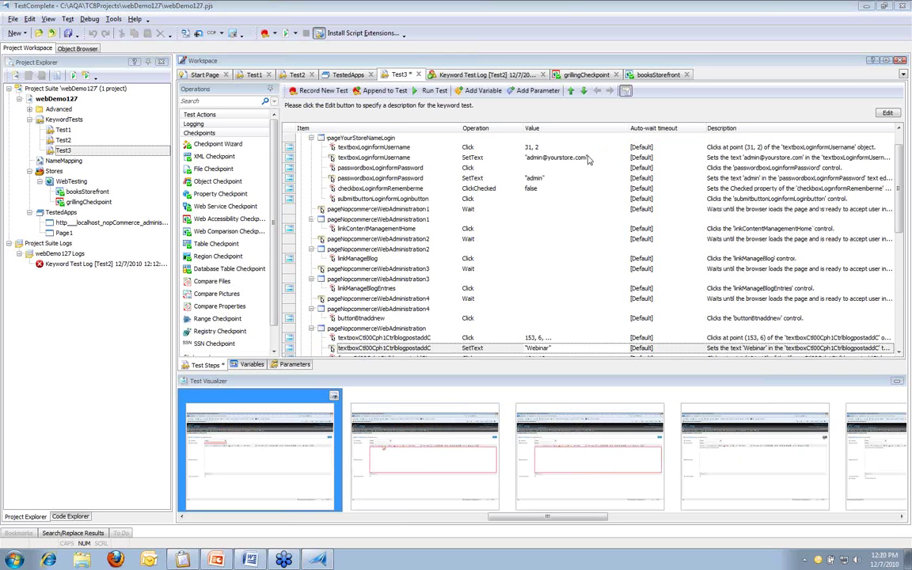
Step: Look over the recorded Test3 steps and select the Keys step that enters the post body
click(380, 172)
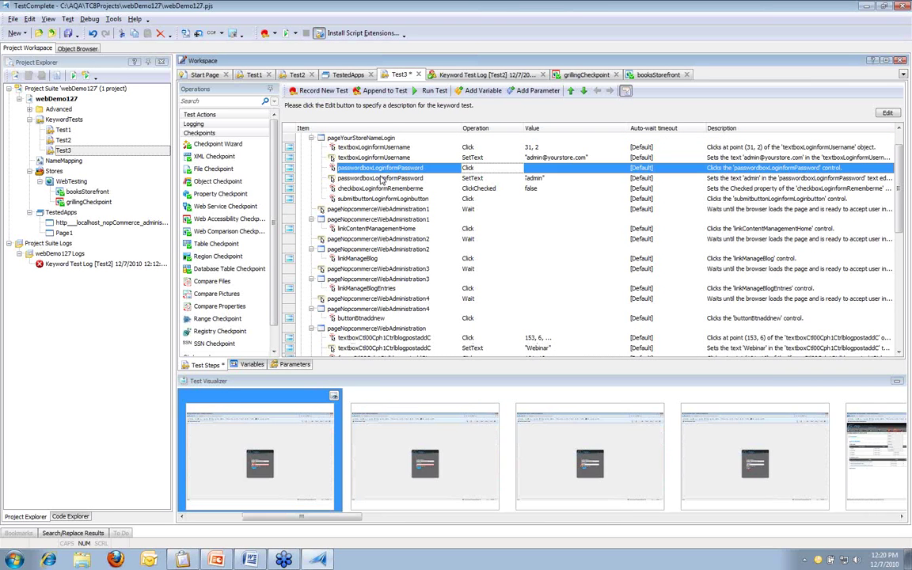
scroll(381, 179, up, 1)
scroll(383, 180, down, 4)
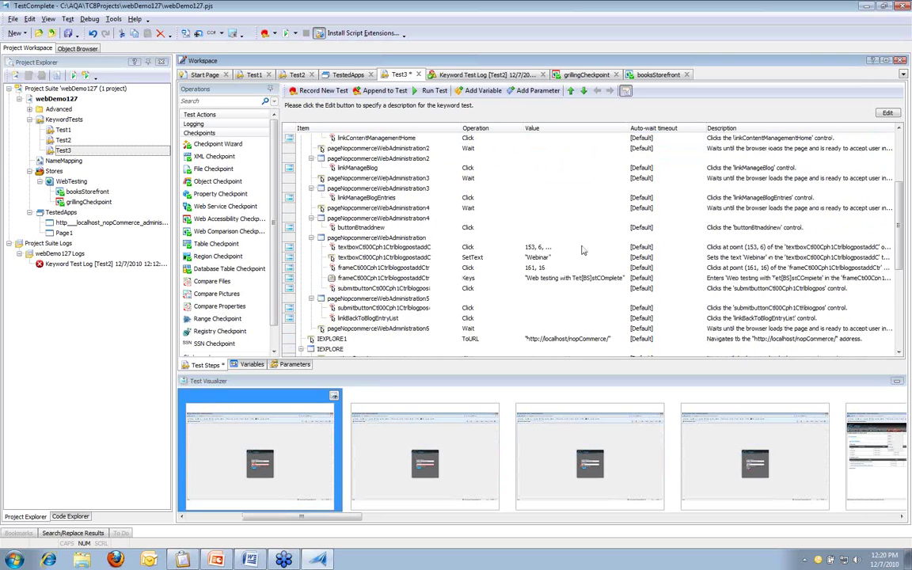
click(465, 281)
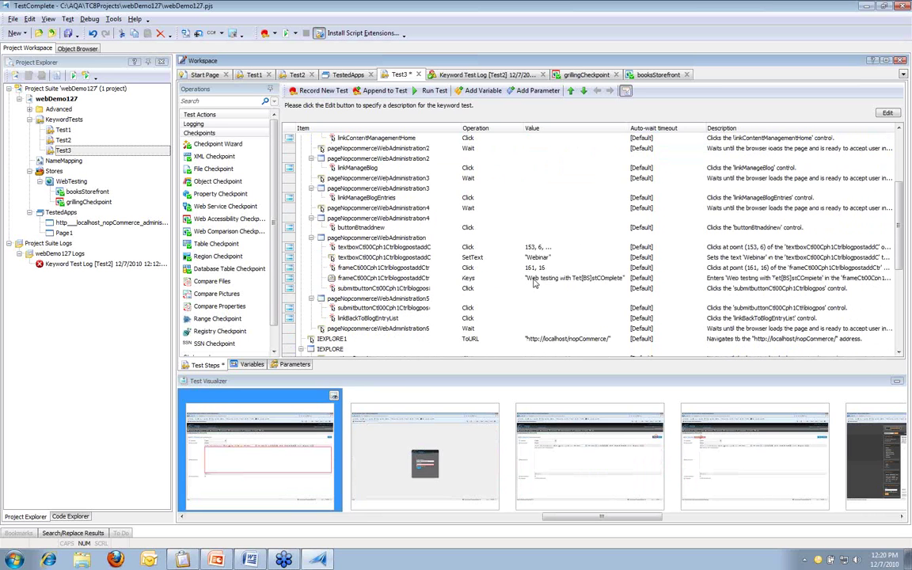
Step: Strip the stray 't[BS]' so the Keys value reads 'Web testing with TestComplete', then save Test3
click(590, 280)
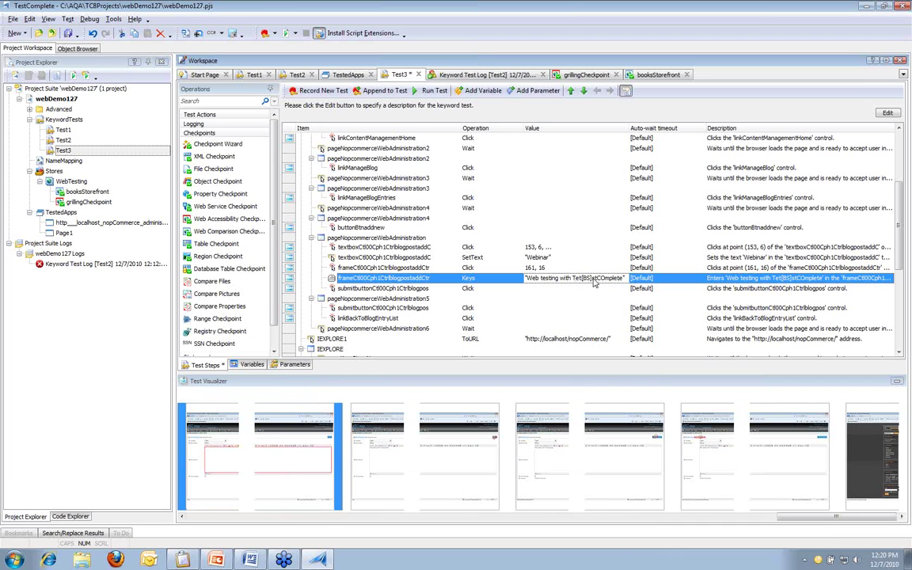
click(624, 278)
click(518, 224)
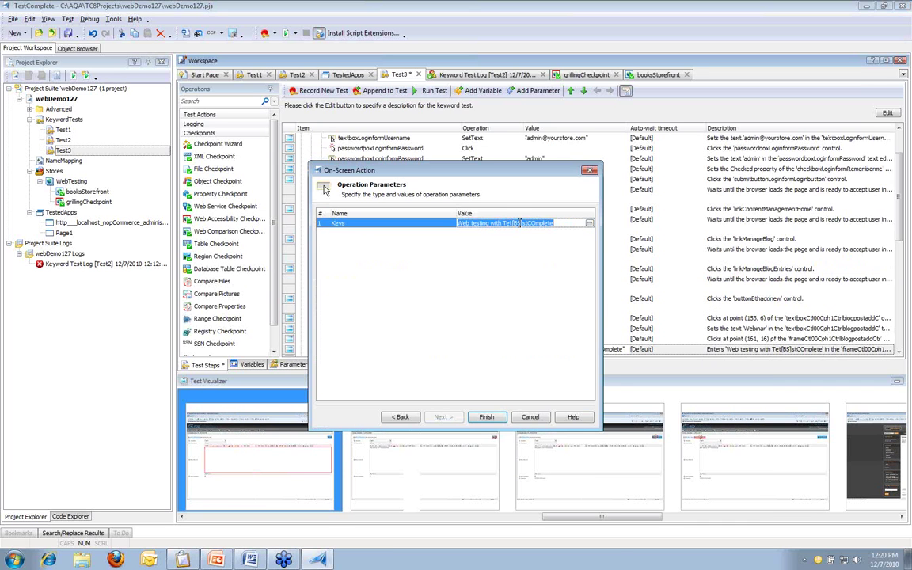
click(518, 224)
key(BackSpace)
key(BackSpace)
key(BackSpace)
key(BackSpace)
key(BackSpace)
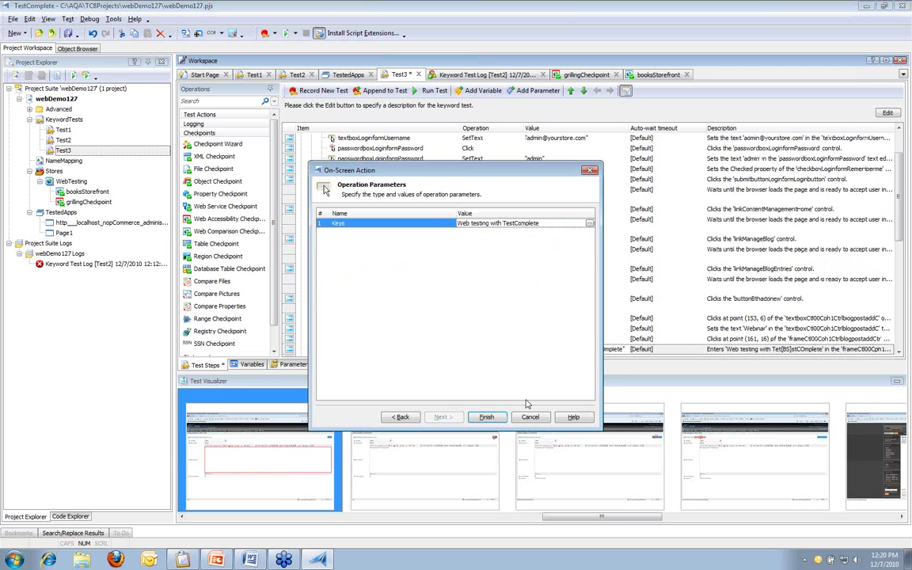
click(501, 418)
click(69, 35)
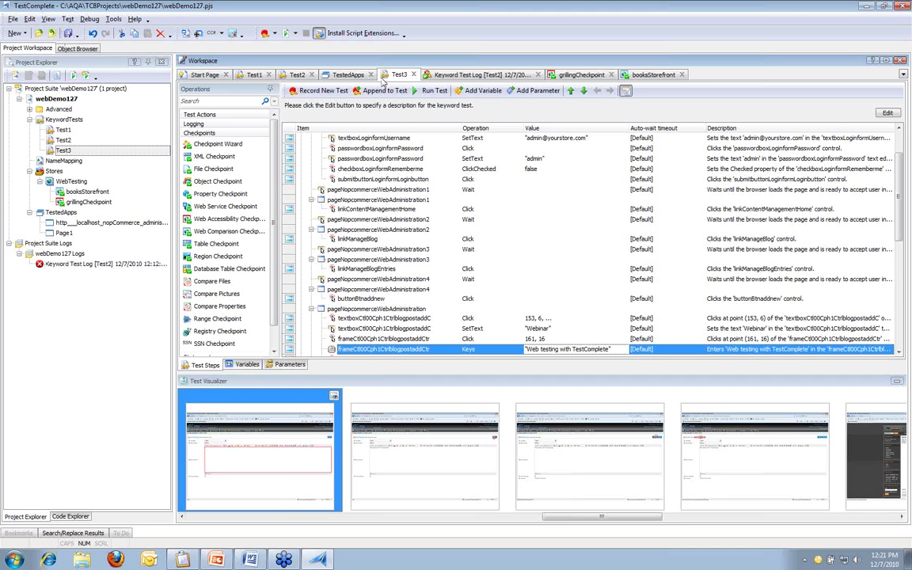
Step: Replay Test3, logging into nopCommerce admin and opening the blog entry list to add an entry
click(417, 93)
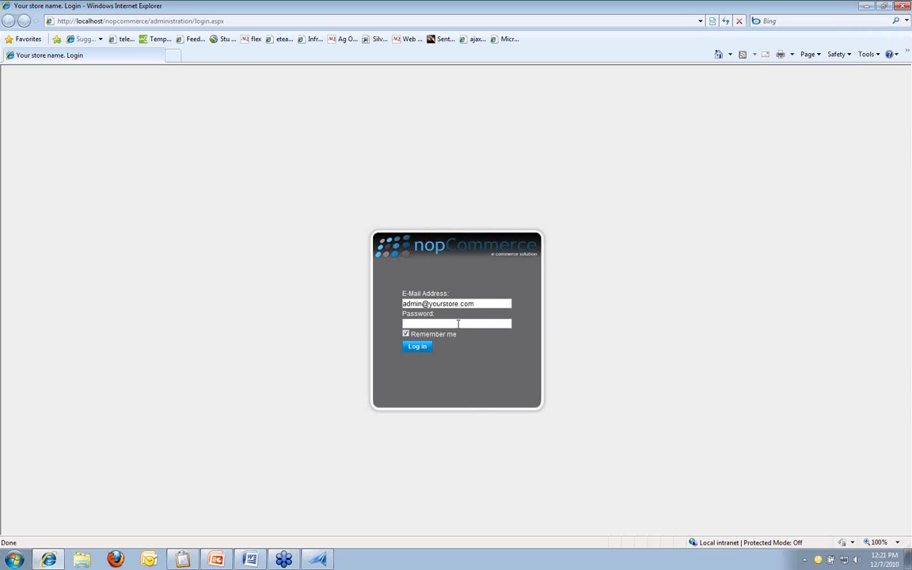
click(417, 347)
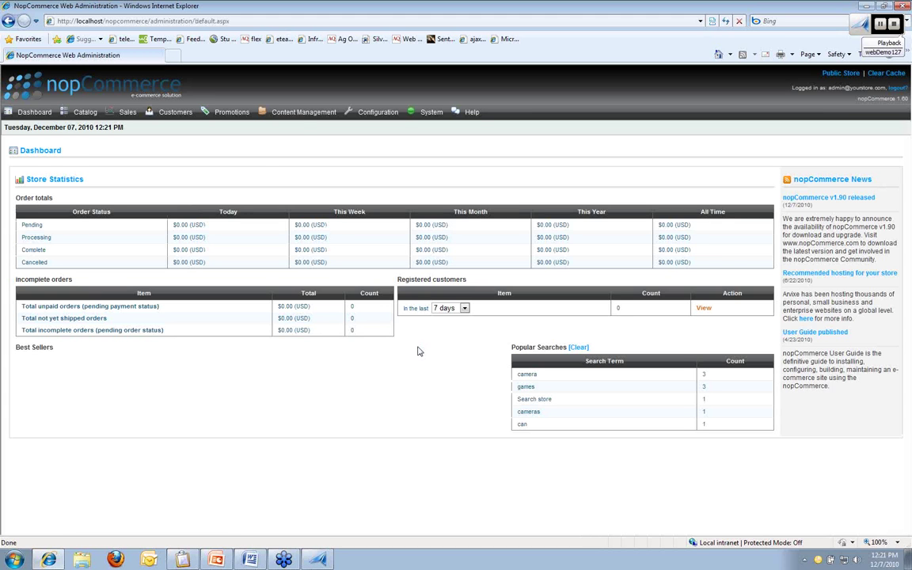
click(301, 113)
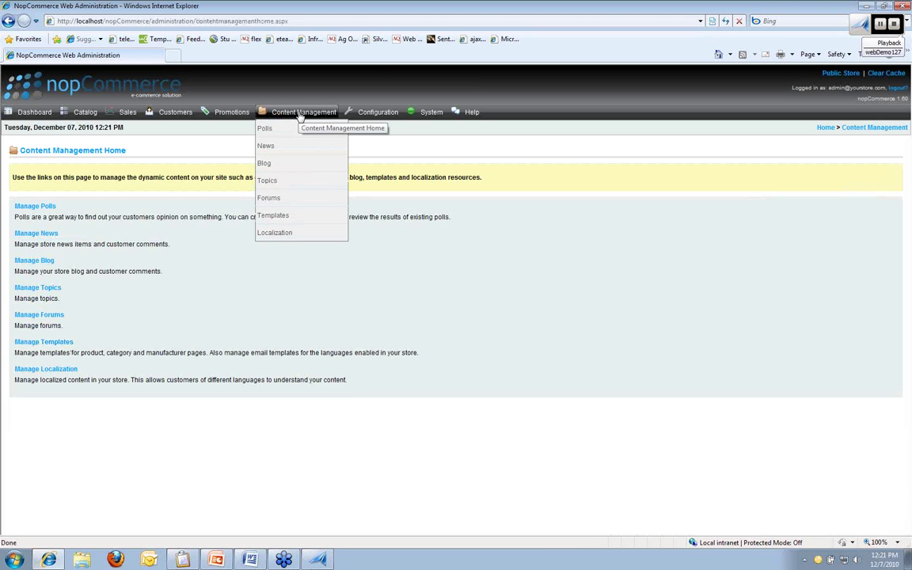
click(34, 260)
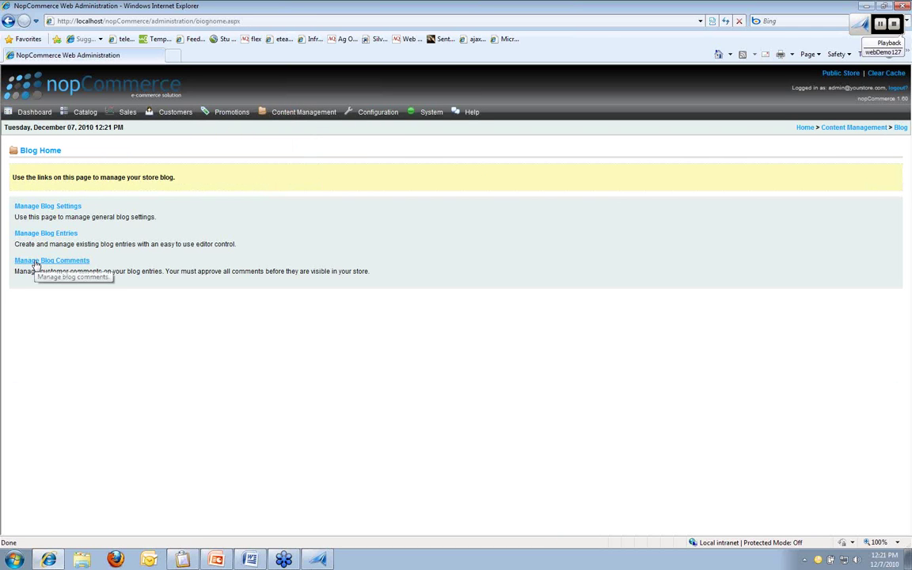
click(45, 233)
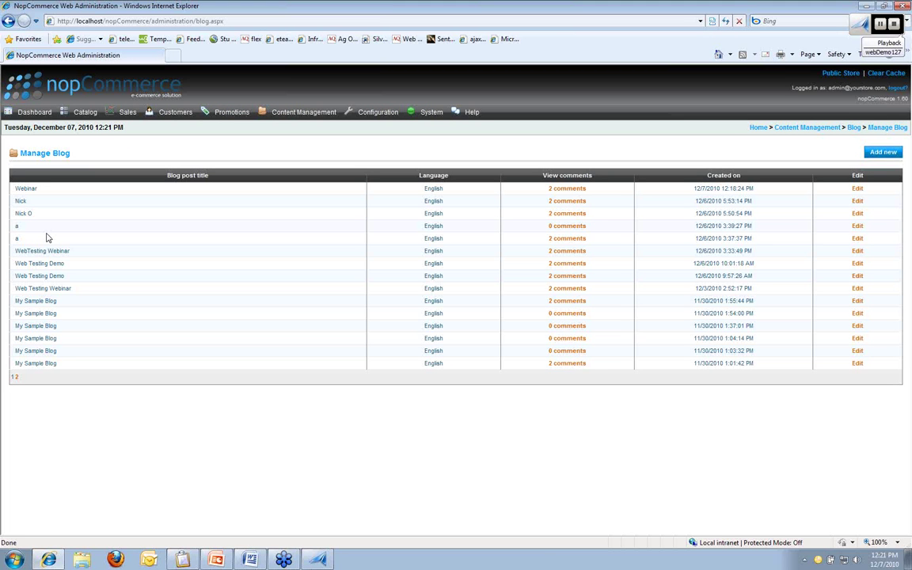
click(883, 153)
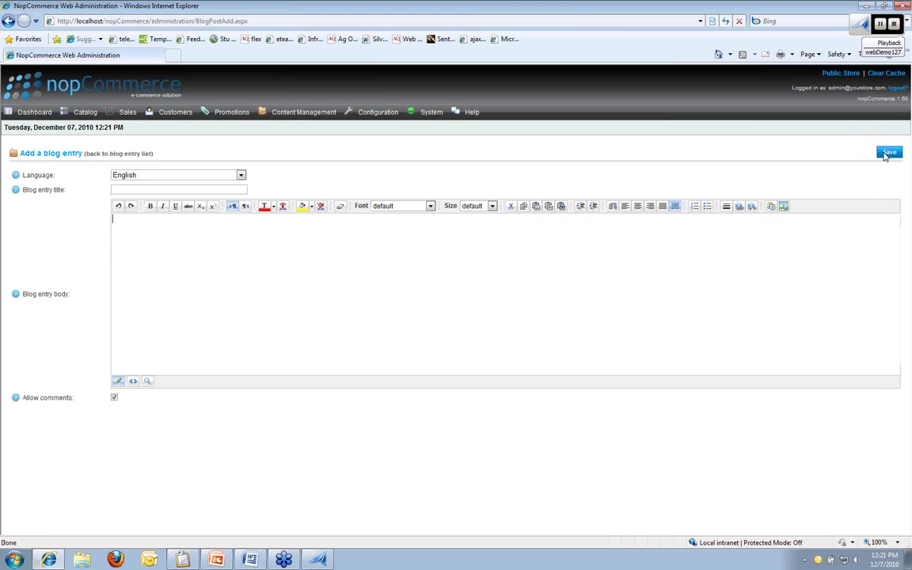
Step: Create the 'Webinar' entry with body 'Web testing with TestComplete', save it, and open the store blog
click(194, 188)
text(Webinar)
click(199, 223)
text(Web testing with TestComplete)
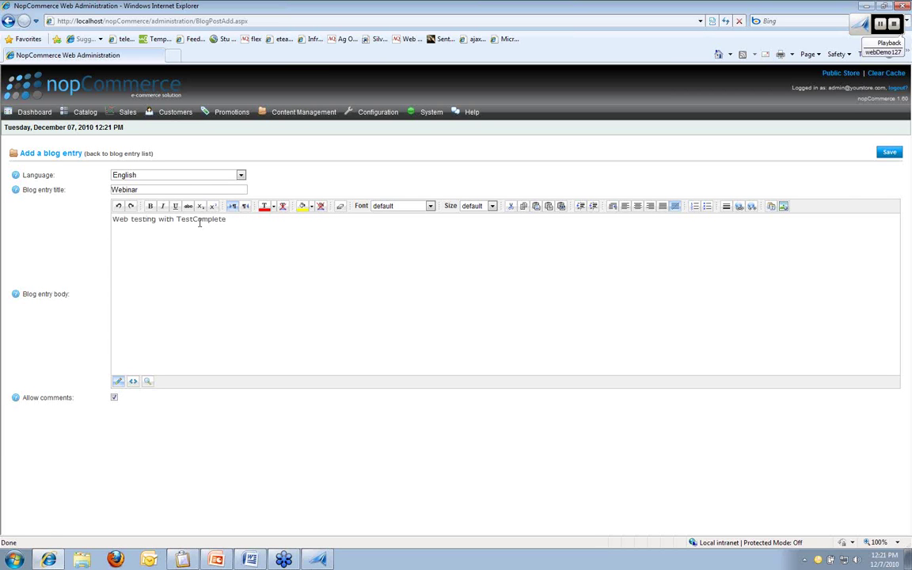
click(890, 153)
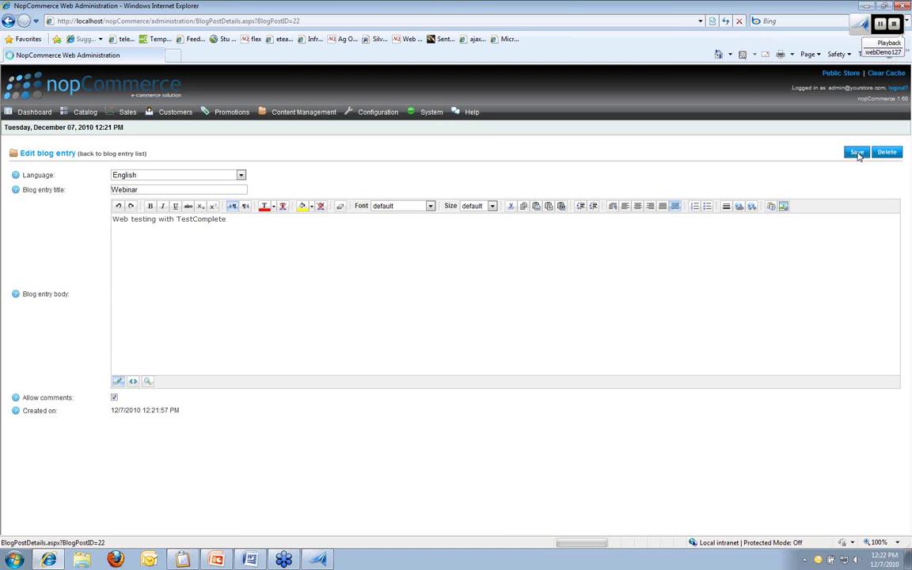
click(857, 153)
click(112, 154)
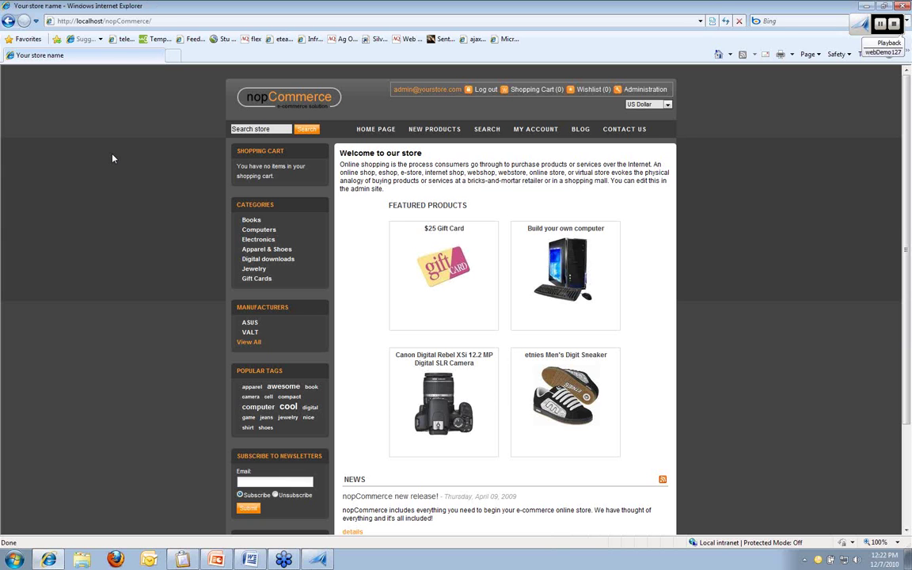
click(580, 131)
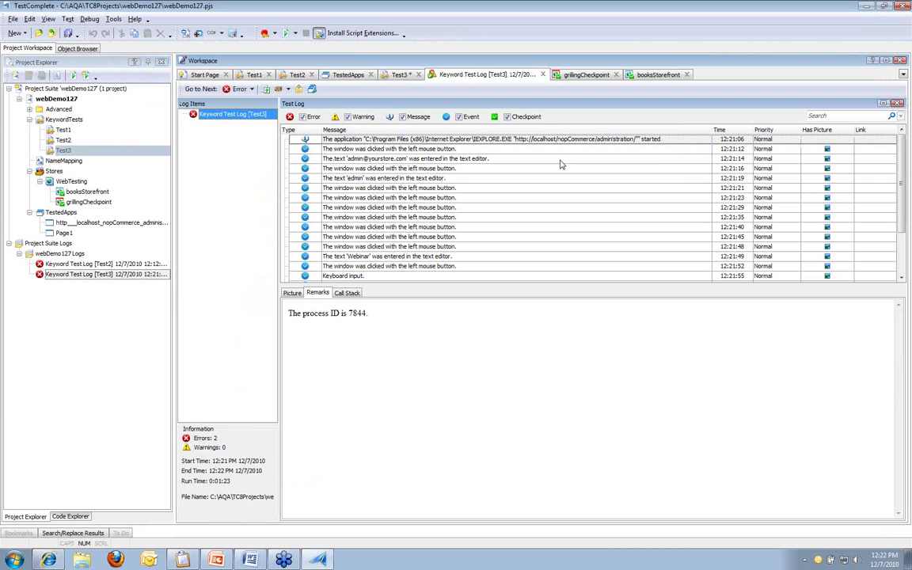
Step: Review the Test3 log rows and the details of the object-does-not-exist error
click(391, 160)
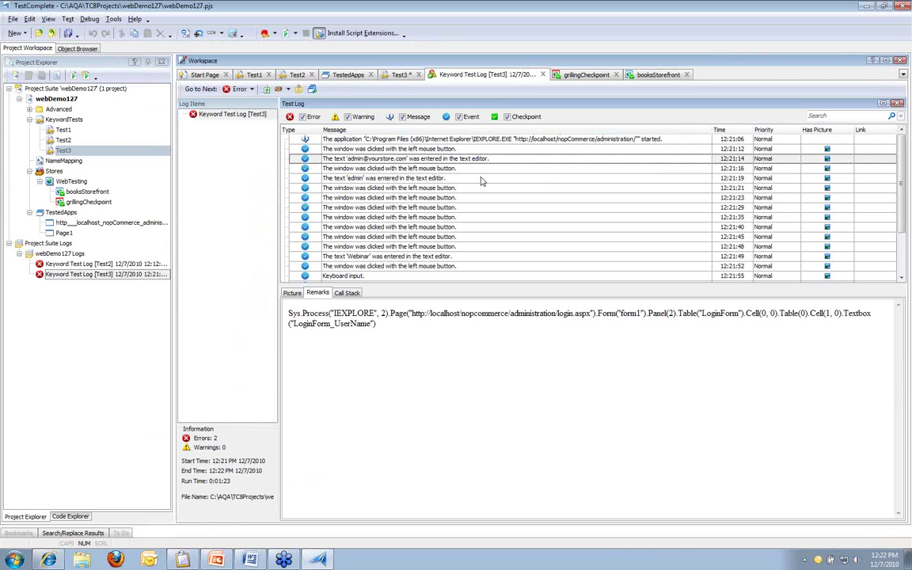
click(482, 177)
scroll(481, 177, down, 2)
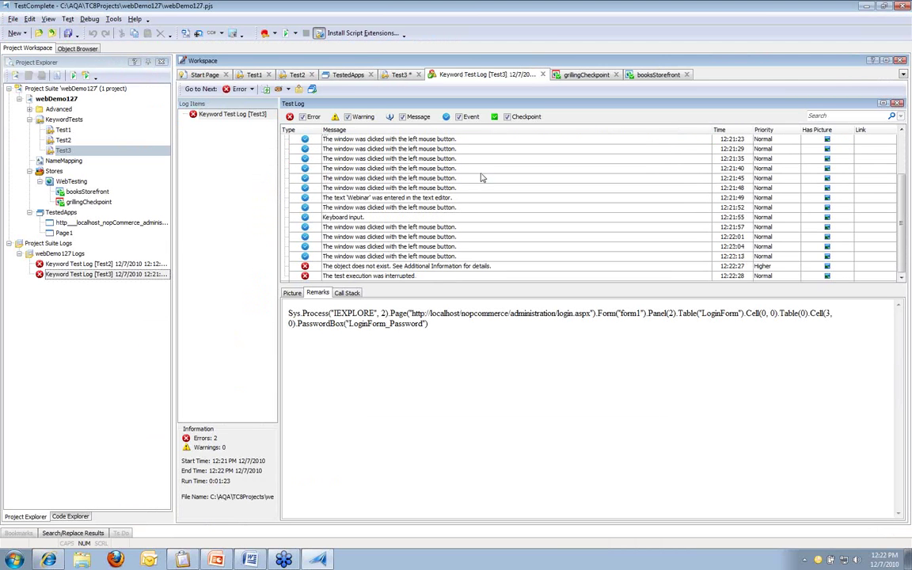
click(425, 267)
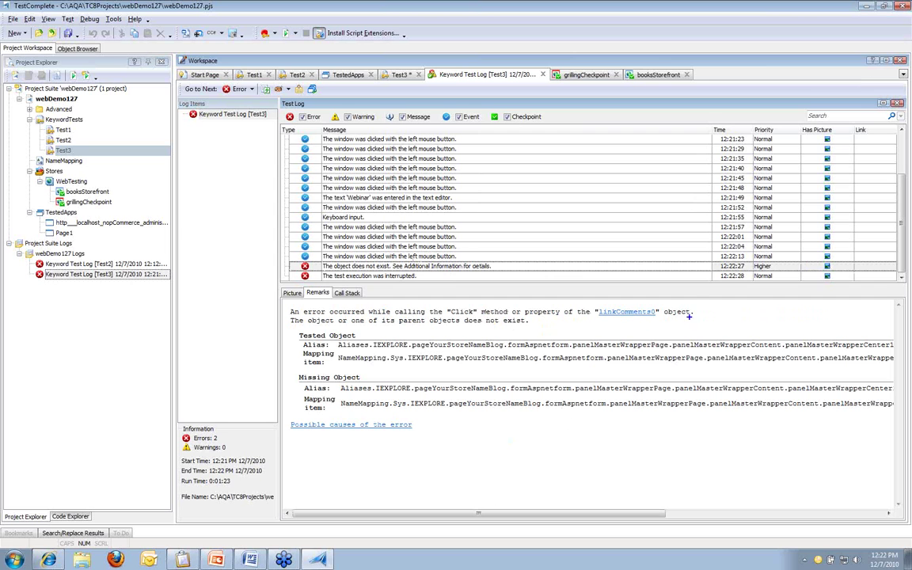
mouse_move(697, 320)
mouse_down()
mouse_move(600, 305)
mouse_move(284, 304)
mouse_up()
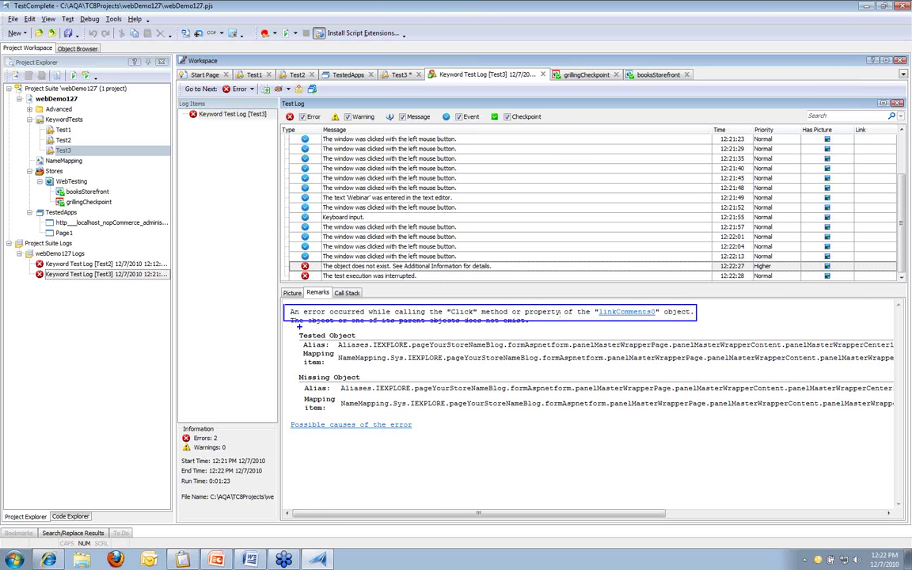
key(Escape)
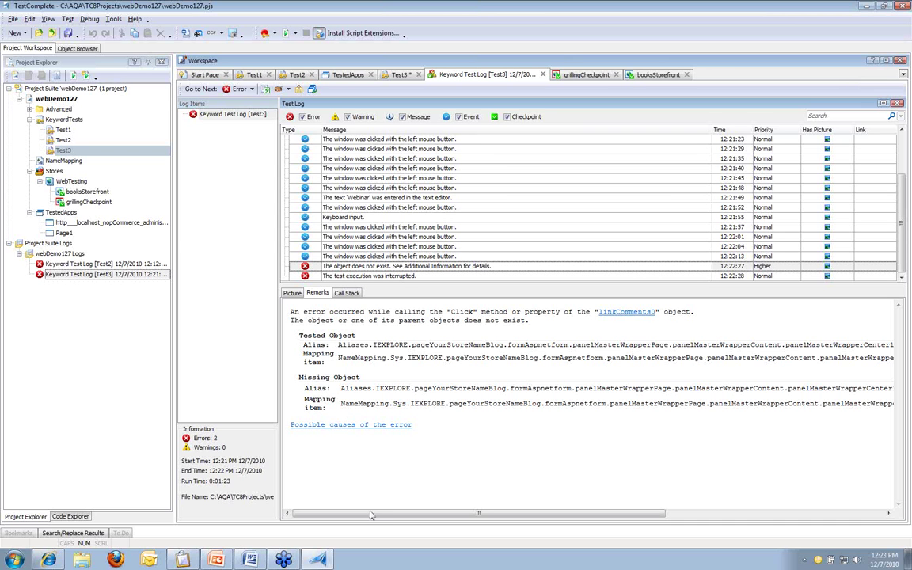
drag(373, 513, 693, 441)
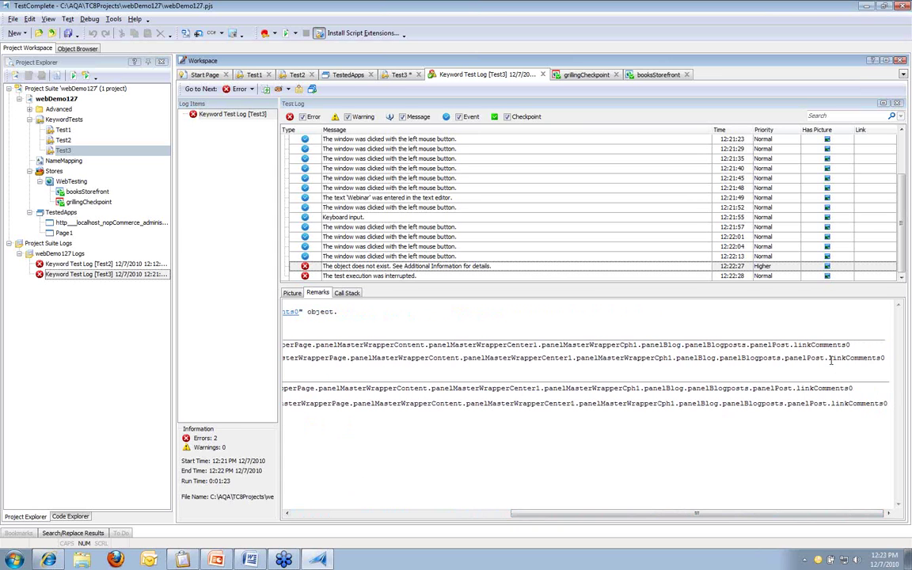
Step: Compare linkComments0 in the tested and missing object paths, then jump to the failing keyword-test step
drag(828, 358, 885, 358)
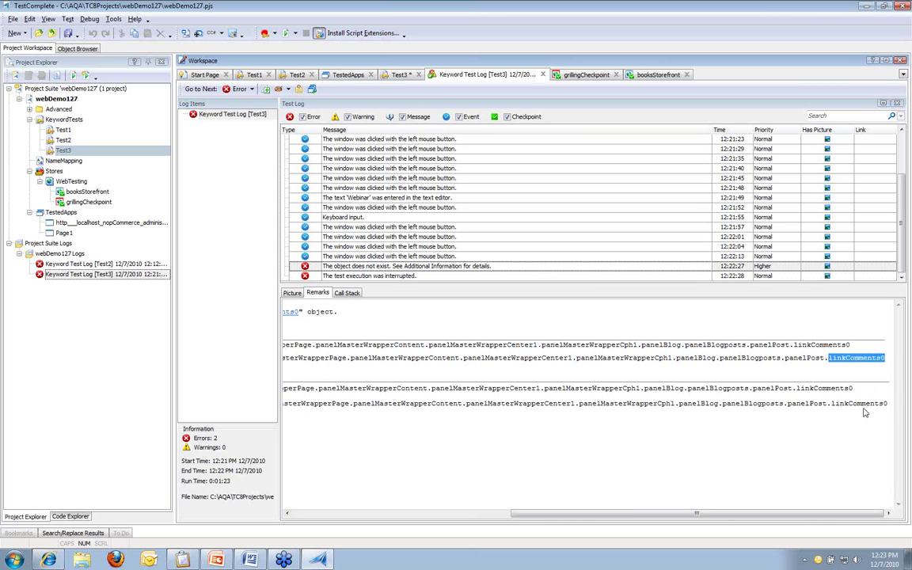
drag(833, 403, 887, 404)
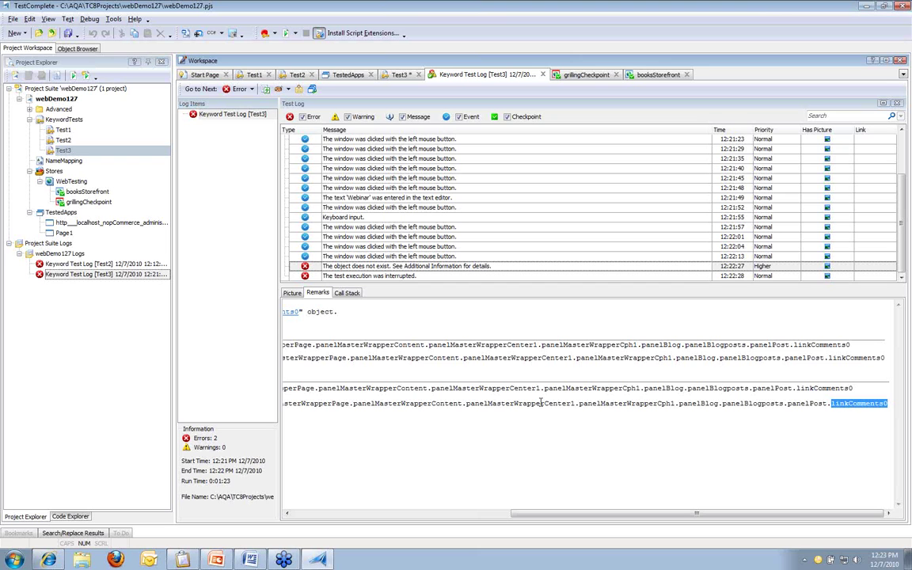
click(810, 399)
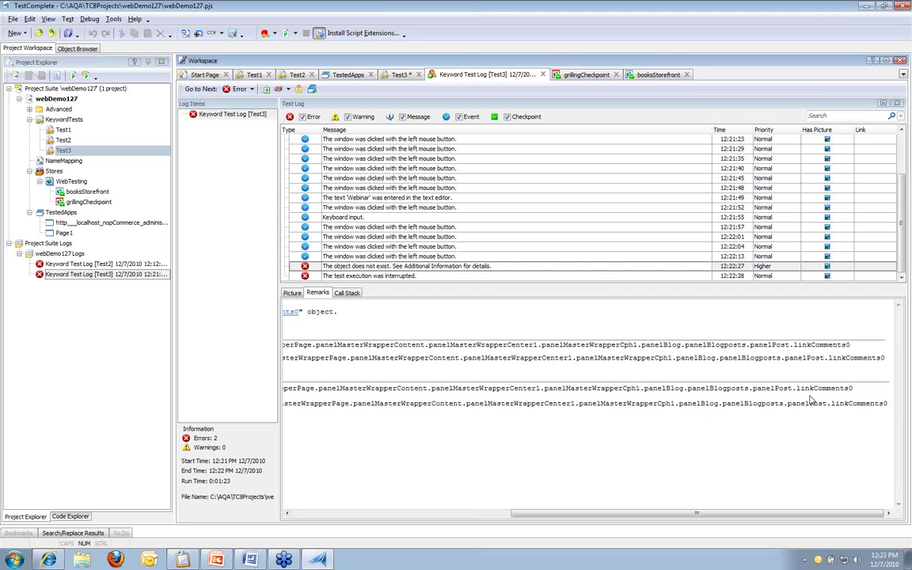
double_click(472, 267)
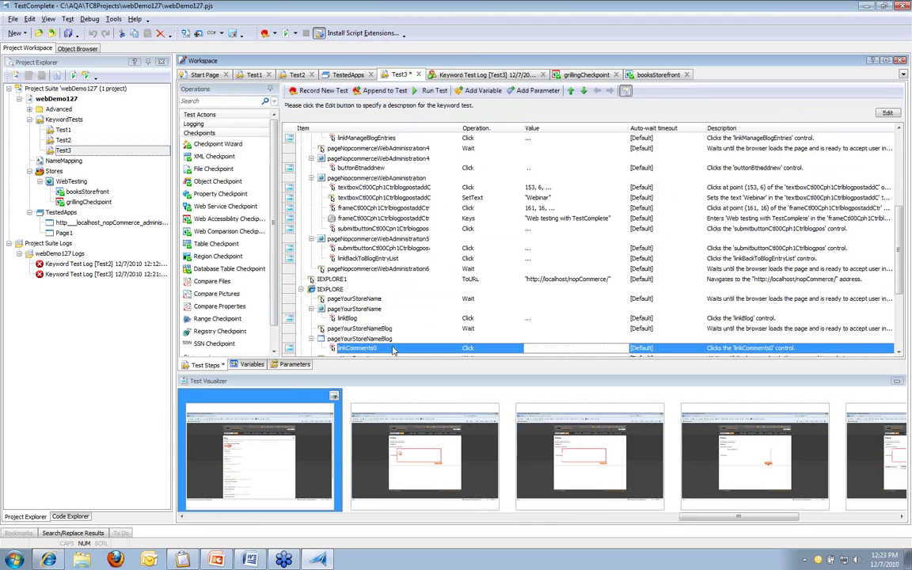
Step: Show linkComments0 in the Name Mapping editor, review its mapped properties, and launch Object Spy
right_click(394, 349)
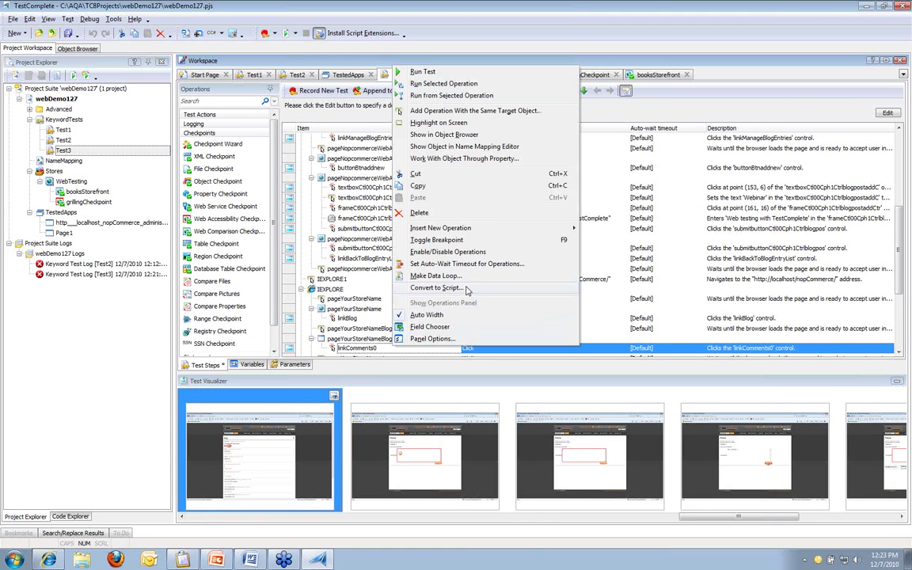
click(506, 146)
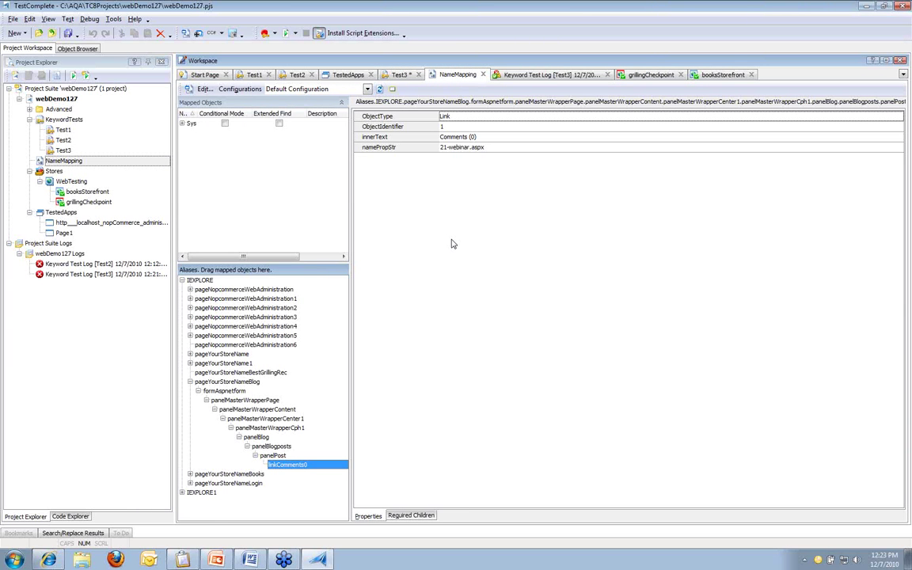
key(ctrl+2)
drag(349, 102, 510, 174)
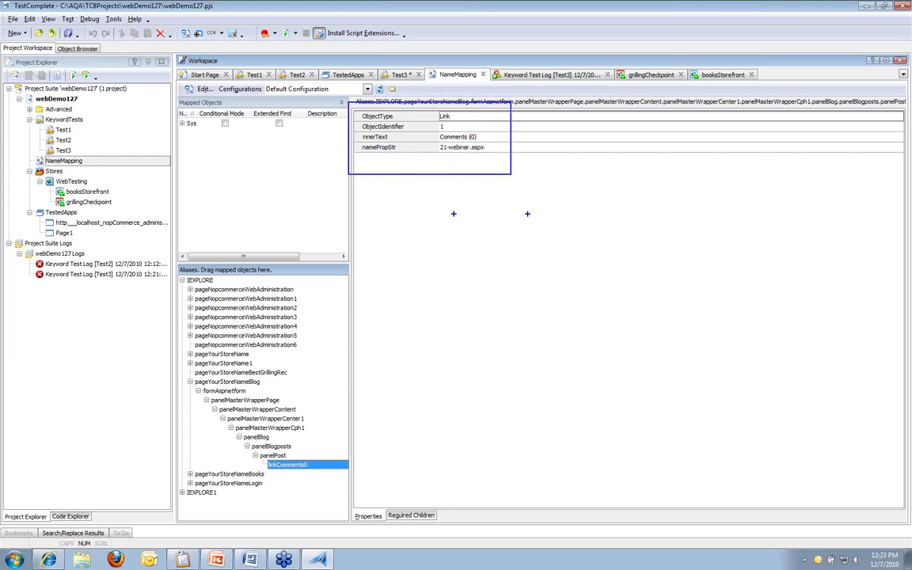
key(Escape)
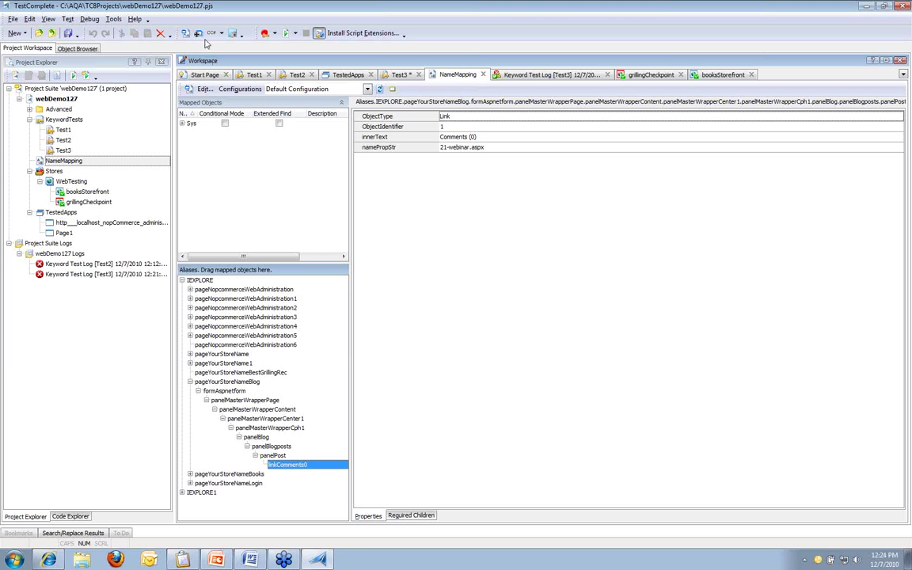
click(198, 35)
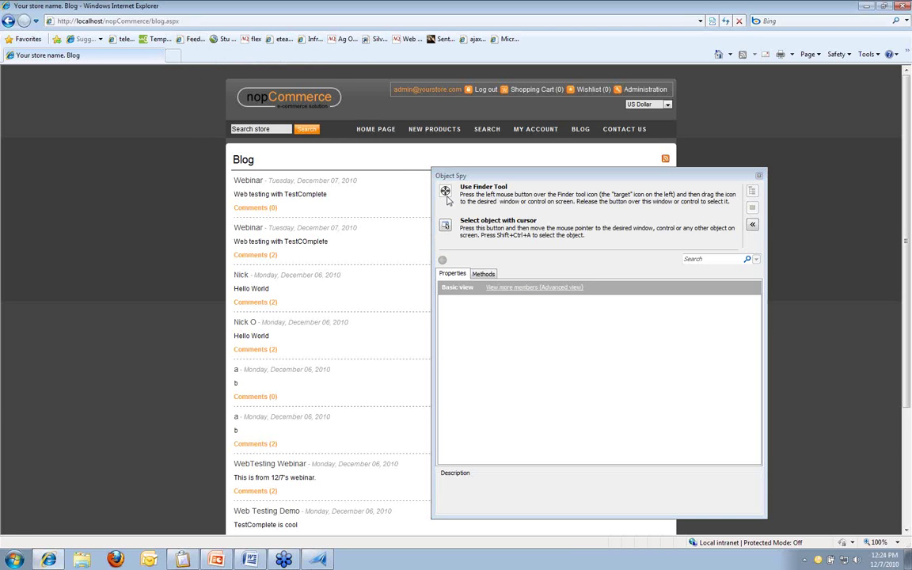
Step: Capture the first blog post's Comments (0) link with Object Spy's Finder Tool, going back after it navigates
click(447, 196)
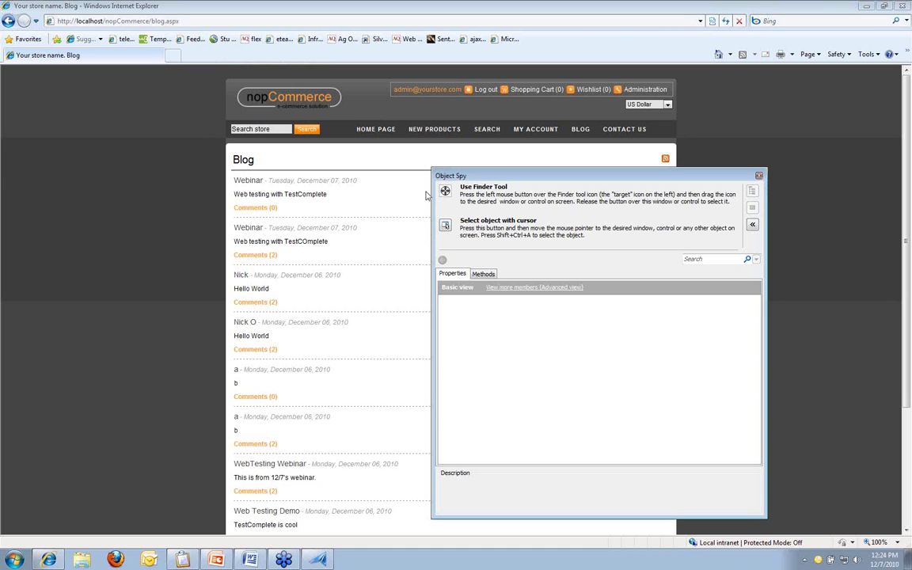
drag(446, 194, 261, 209)
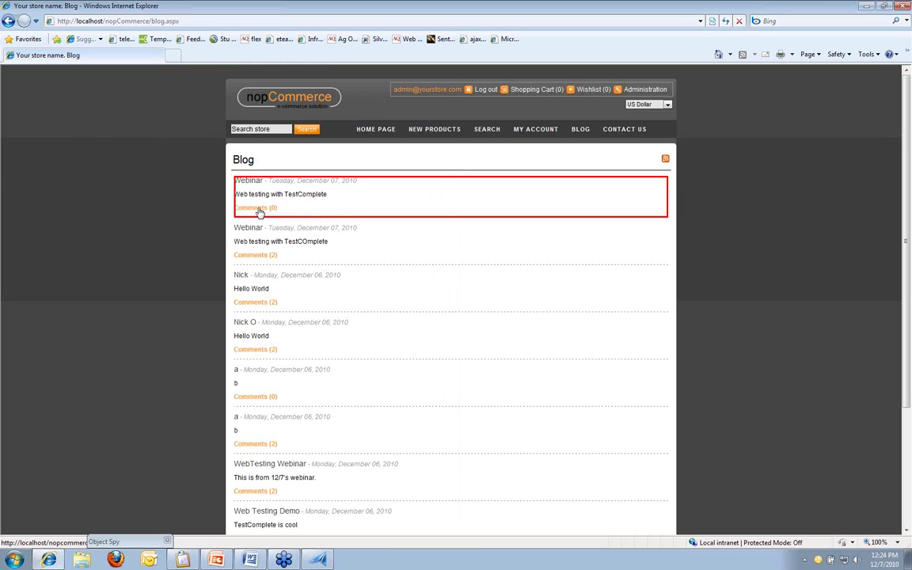
click(261, 209)
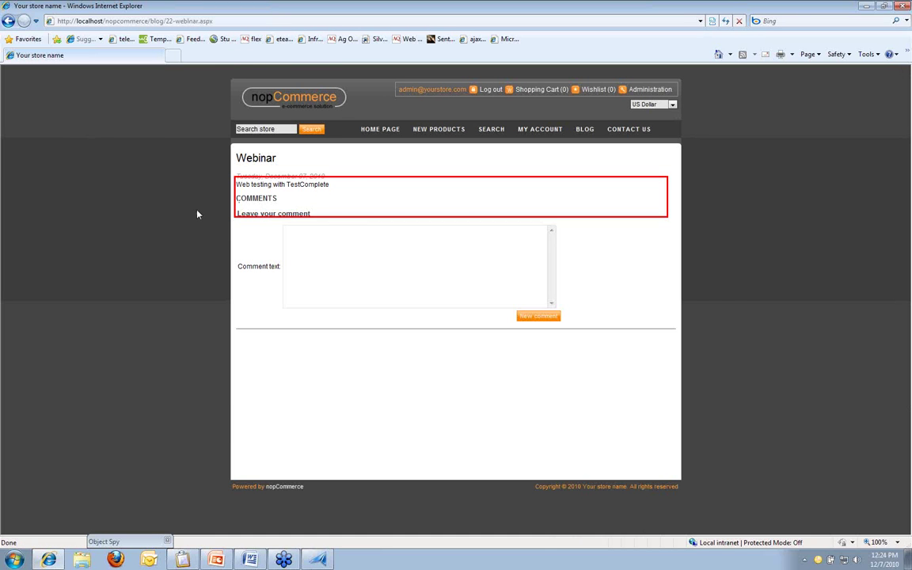
click(9, 21)
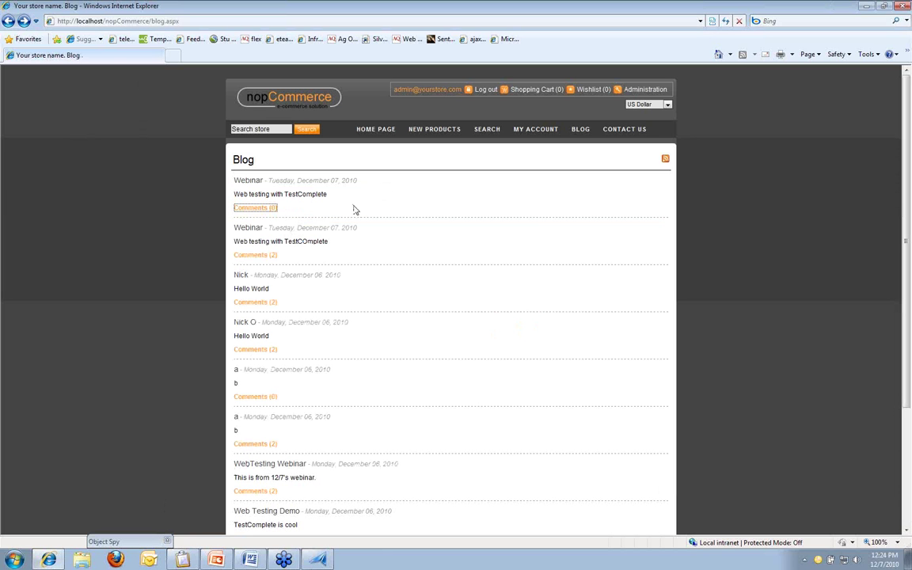
click(111, 541)
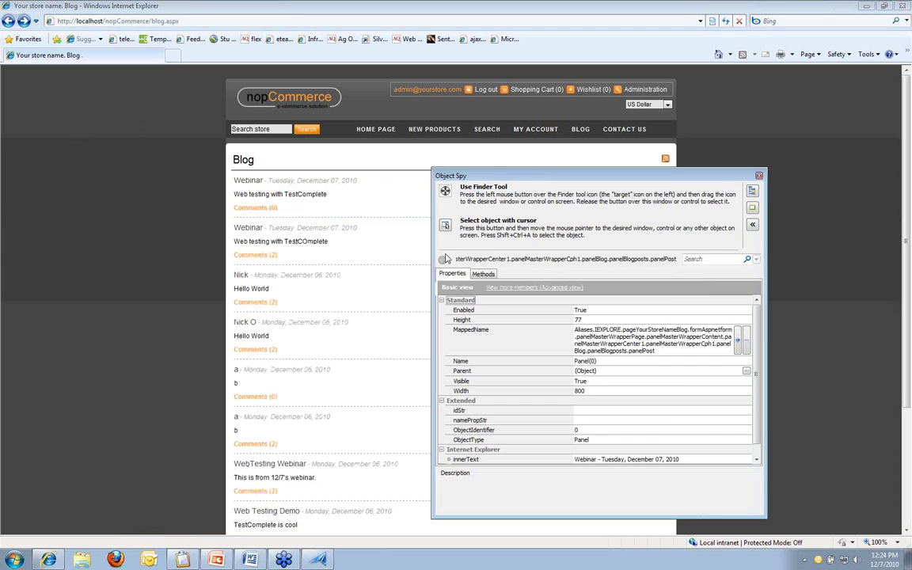
drag(446, 192, 268, 209)
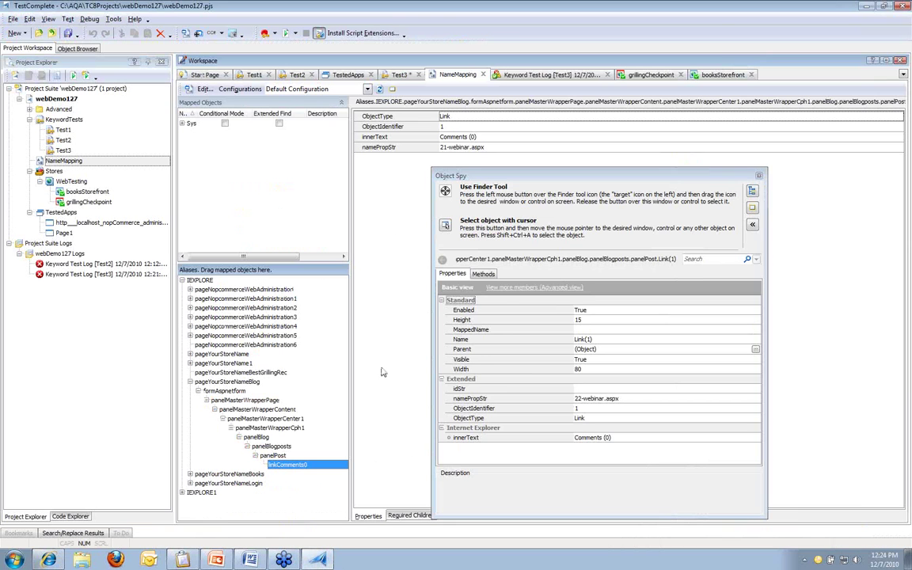
Step: Compare ObjectType, ObjectIdentifier, innerText and namePropStr (live 22-webinar.aspx vs mapped 21-webinar.aspx), then close Object Spy
drag(544, 177, 654, 76)
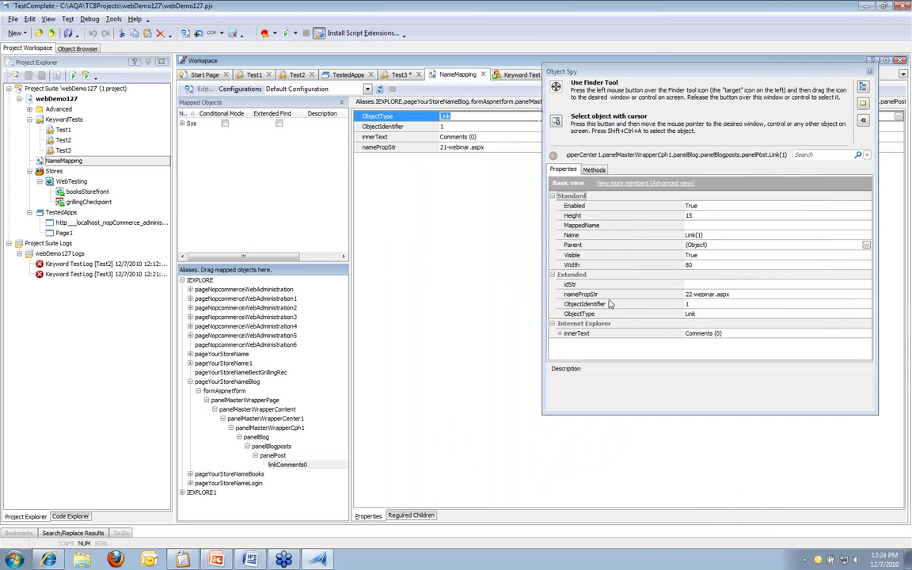
click(571, 314)
click(443, 126)
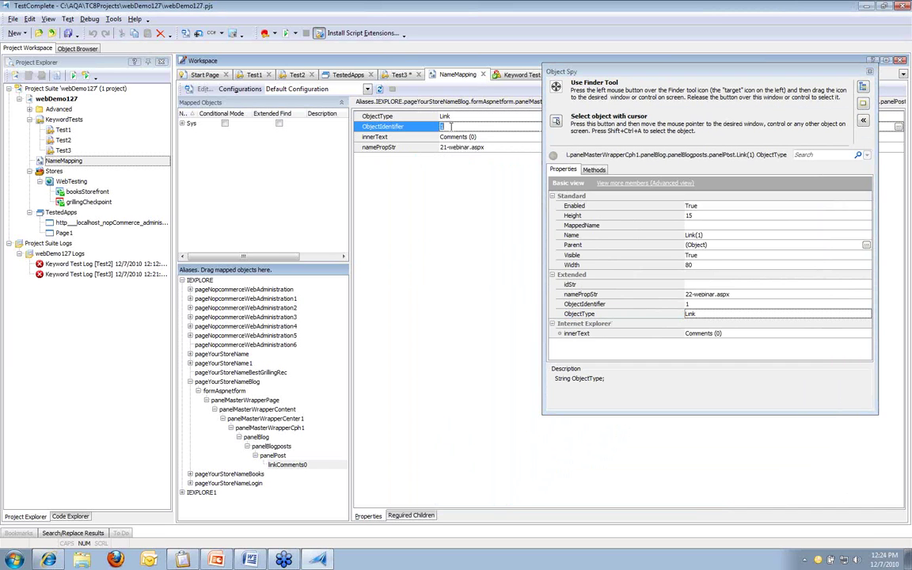
click(574, 304)
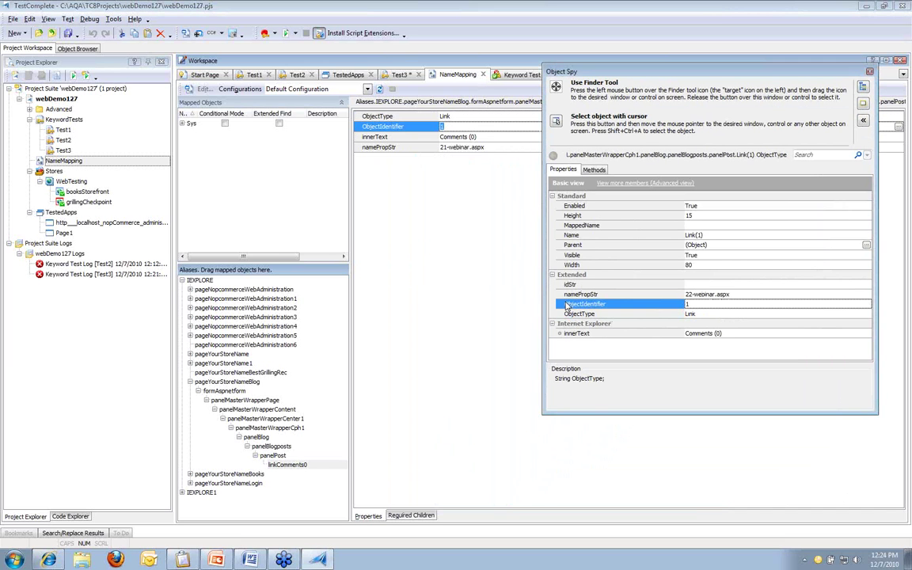
click(496, 136)
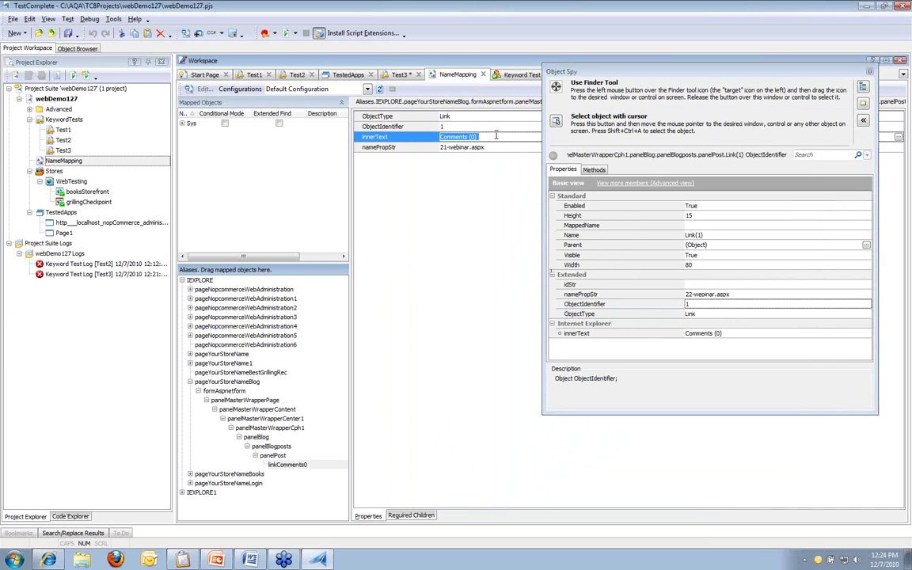
click(595, 333)
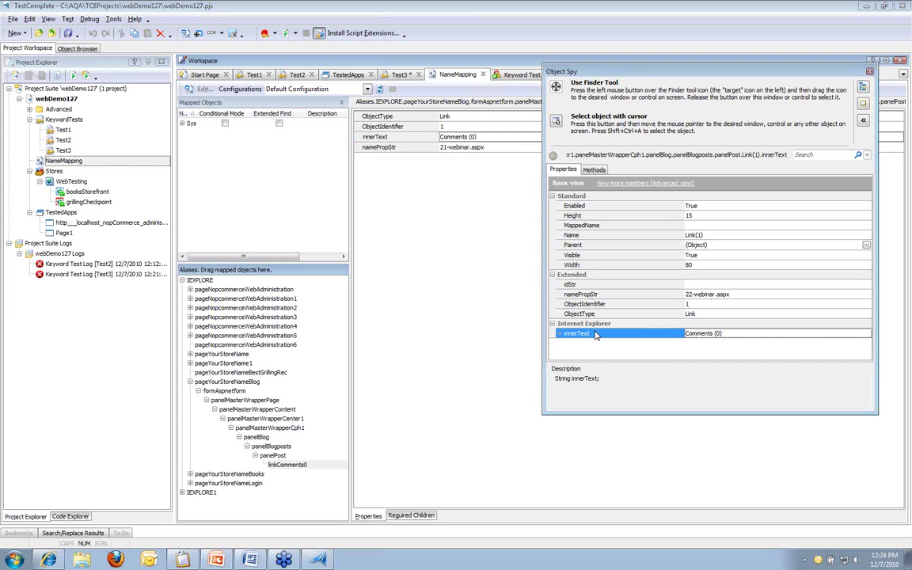
click(461, 148)
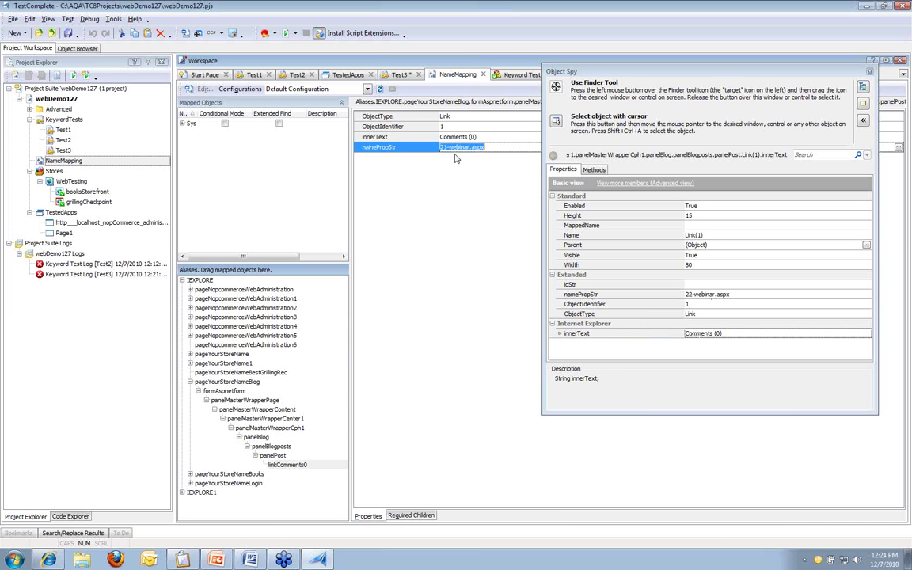
click(689, 295)
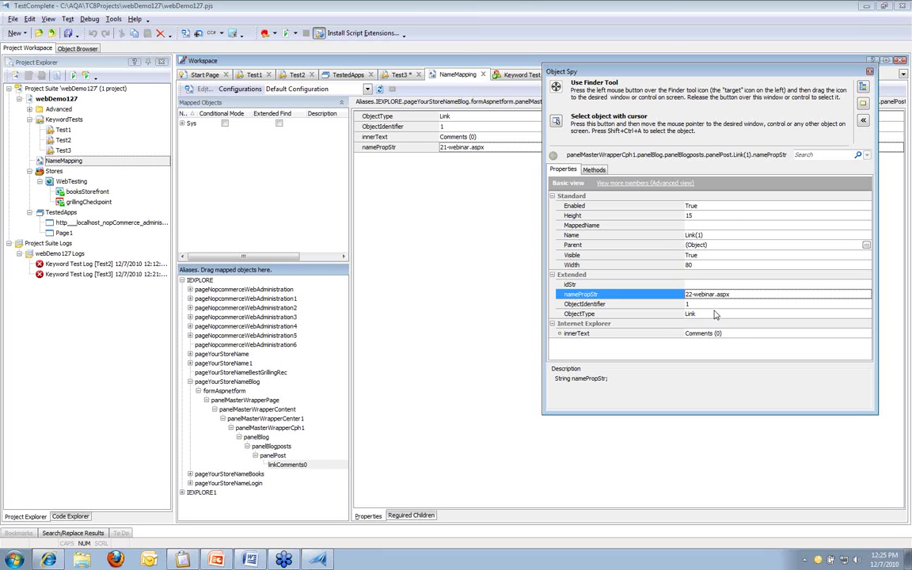
click(869, 71)
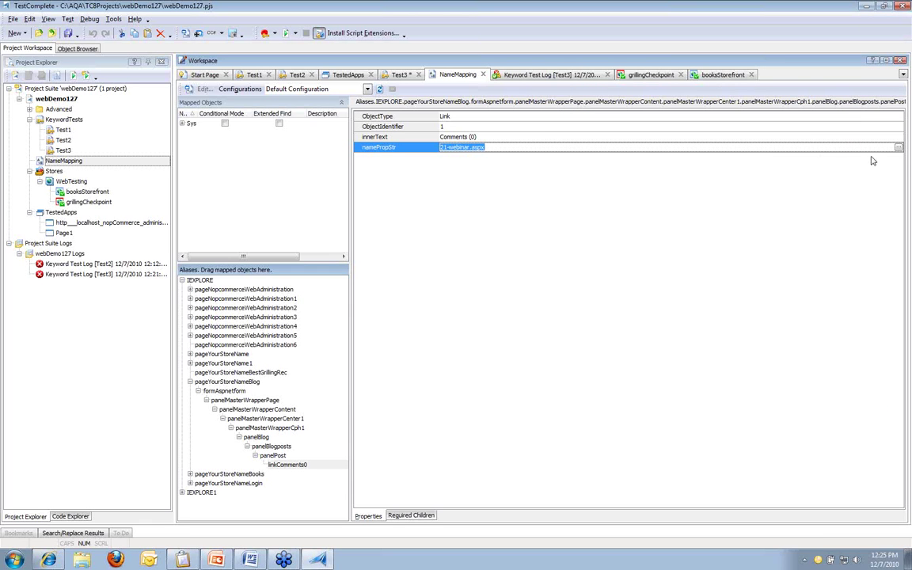
Step: Change linkComments0's namePropStr from 21-webinar.aspx to *-webinar.aspx and save the project
click(898, 147)
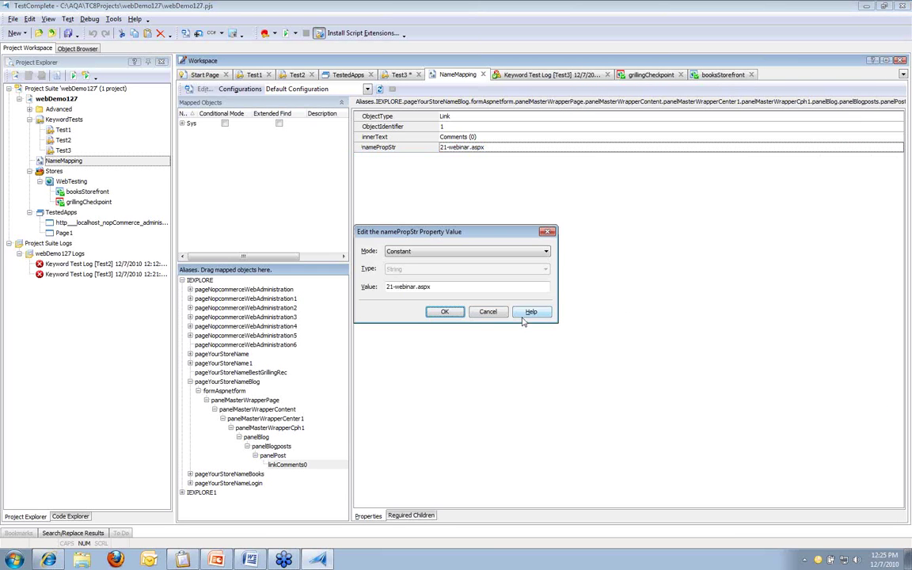
drag(386, 286, 394, 286)
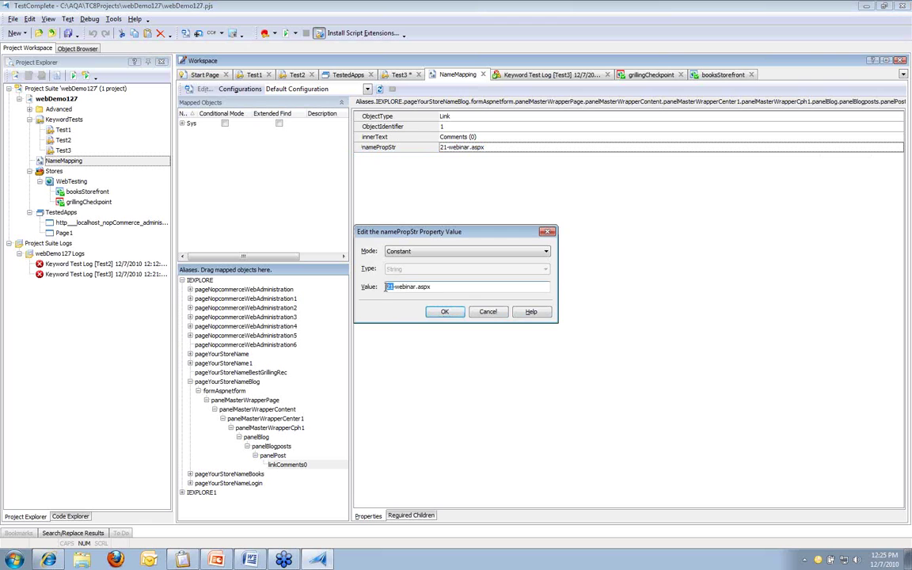
text(*)
click(446, 311)
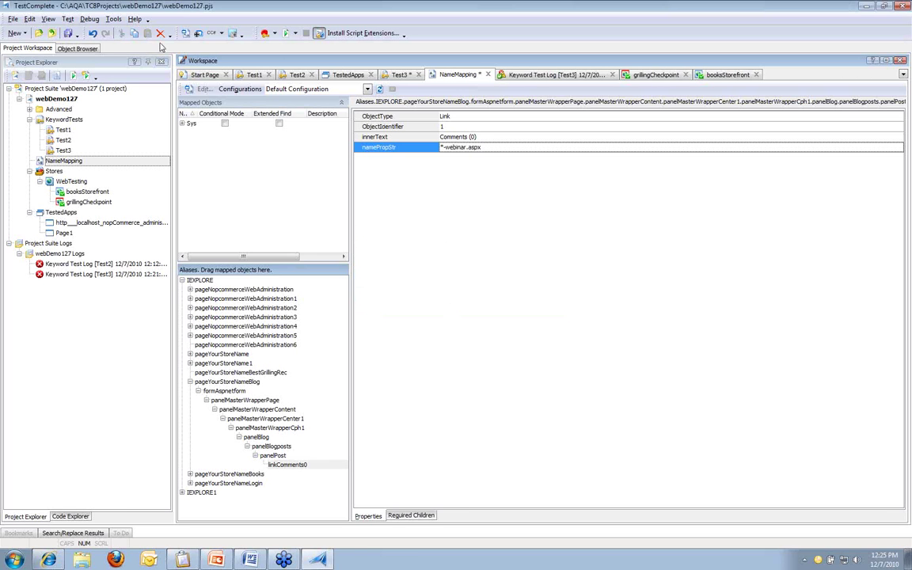
click(68, 33)
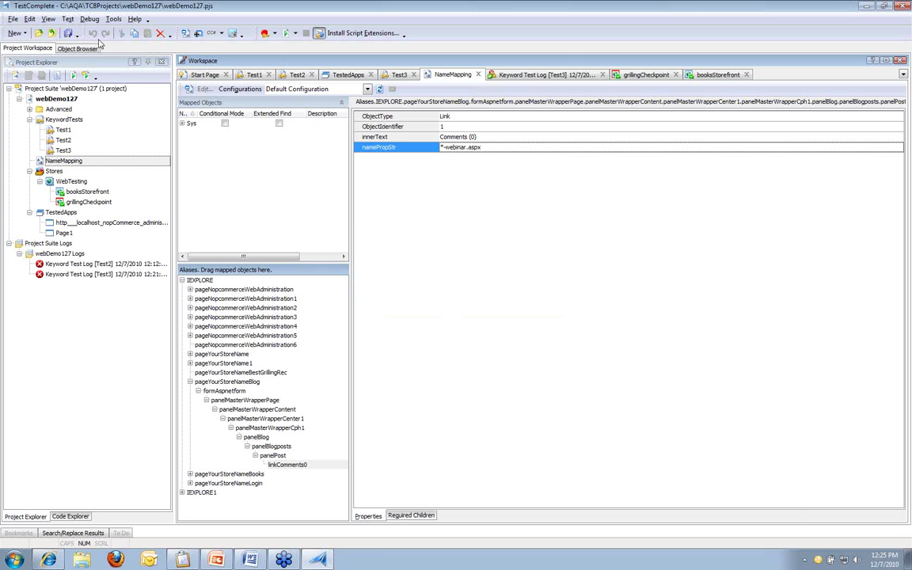
Step: Run Test3 from the linkComments0 operation onward
click(398, 74)
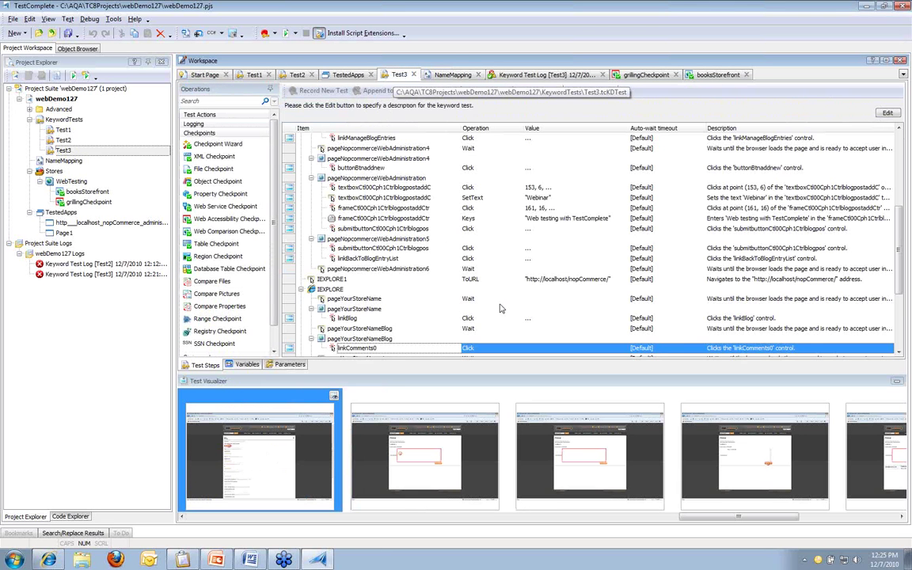
scroll(438, 241, down, 3)
scroll(438, 241, down, 2)
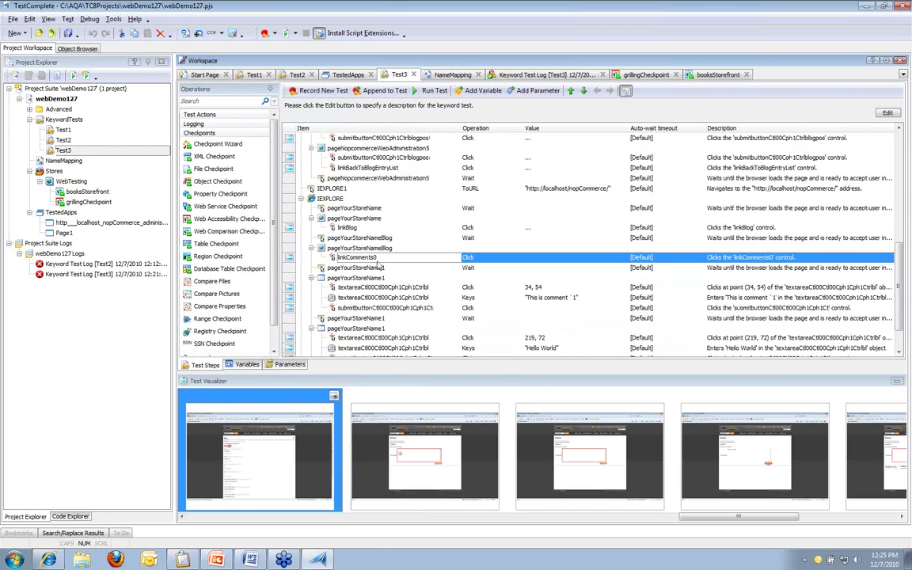
right_click(378, 261)
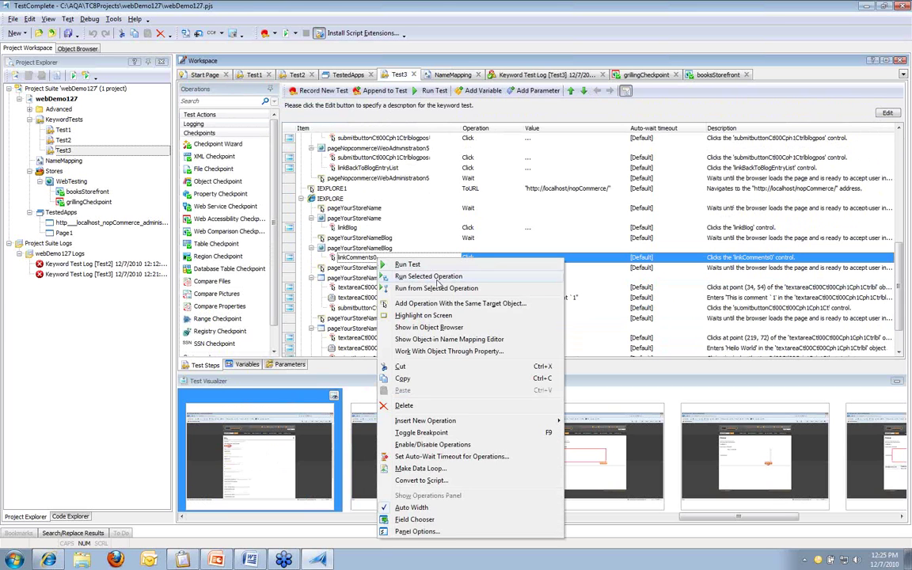
click(441, 288)
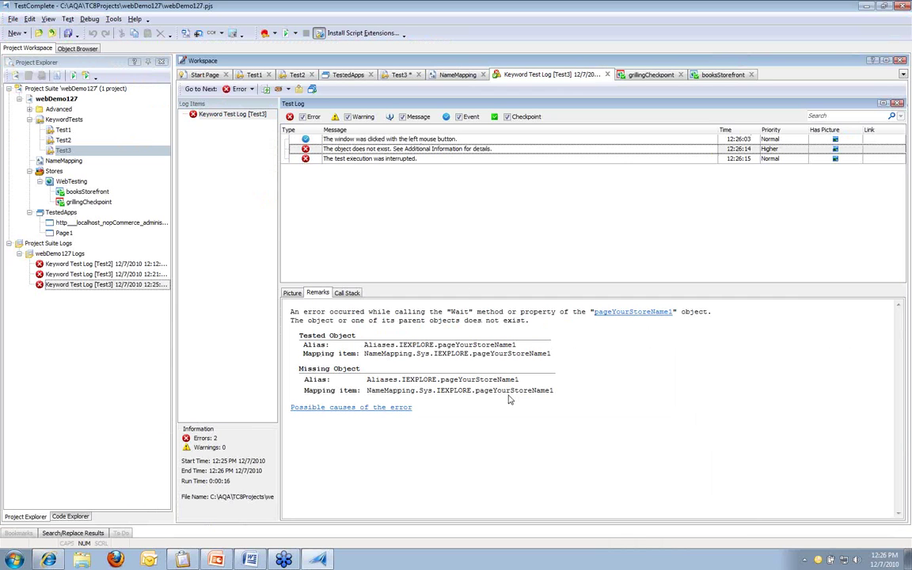
Step: Jump from the pageYourStoreName1 error to its failing step and show that page object in Name Mapping
drag(476, 391, 553, 391)
click(553, 391)
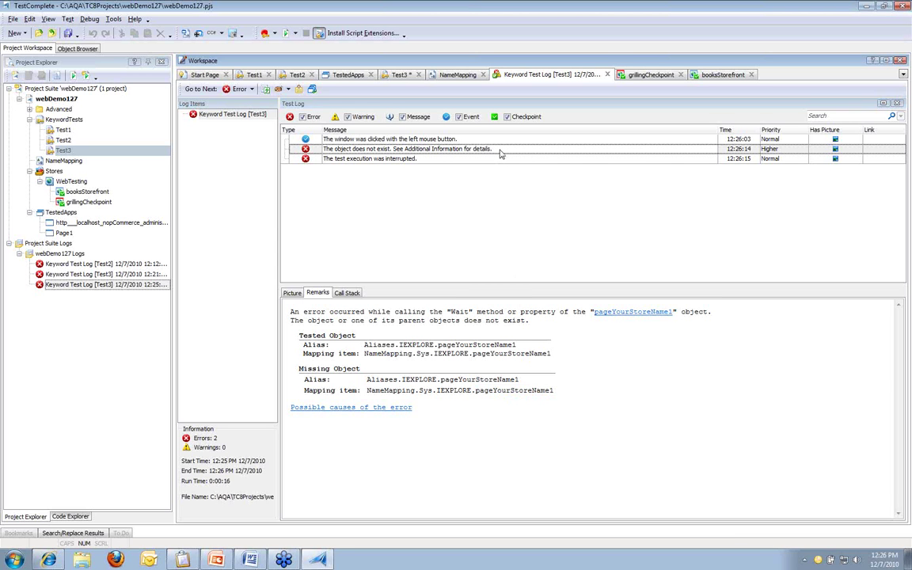
double_click(499, 151)
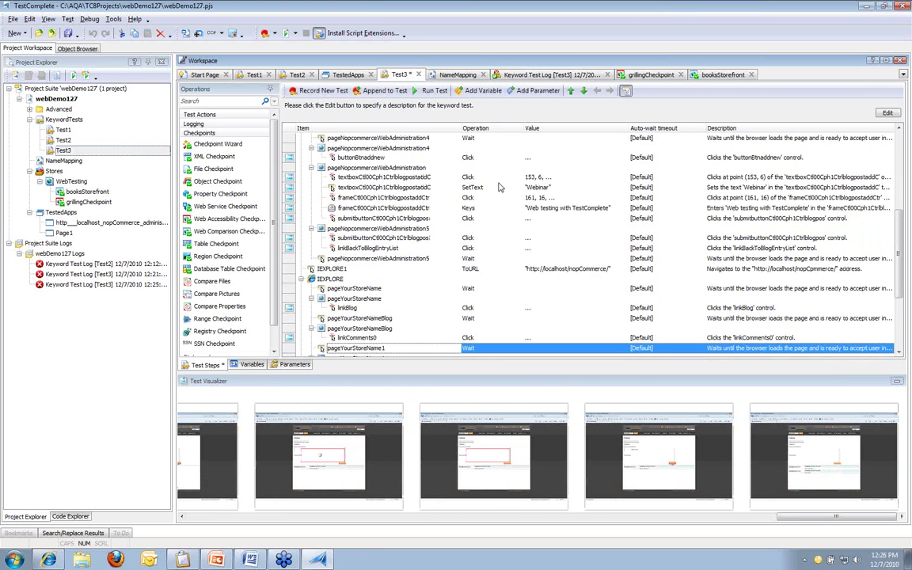
right_click(418, 353)
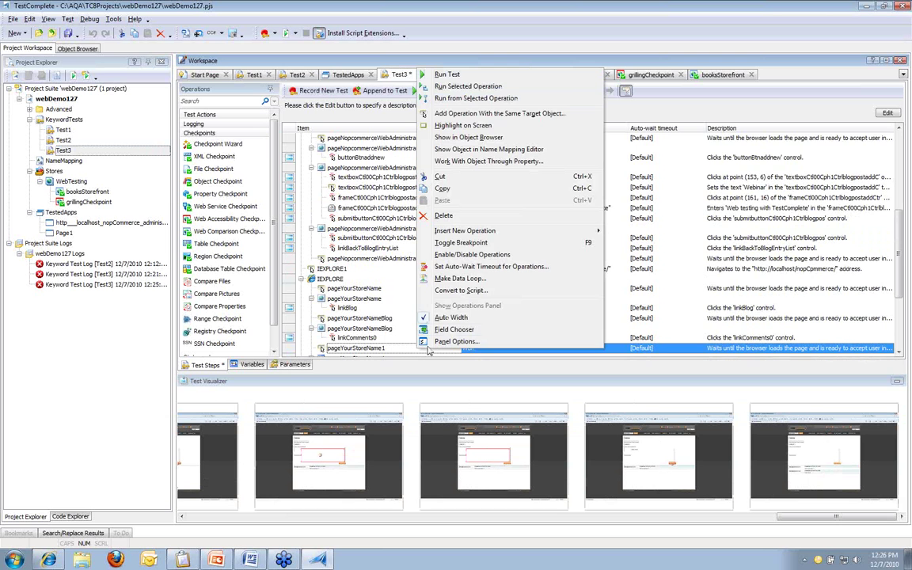
click(551, 153)
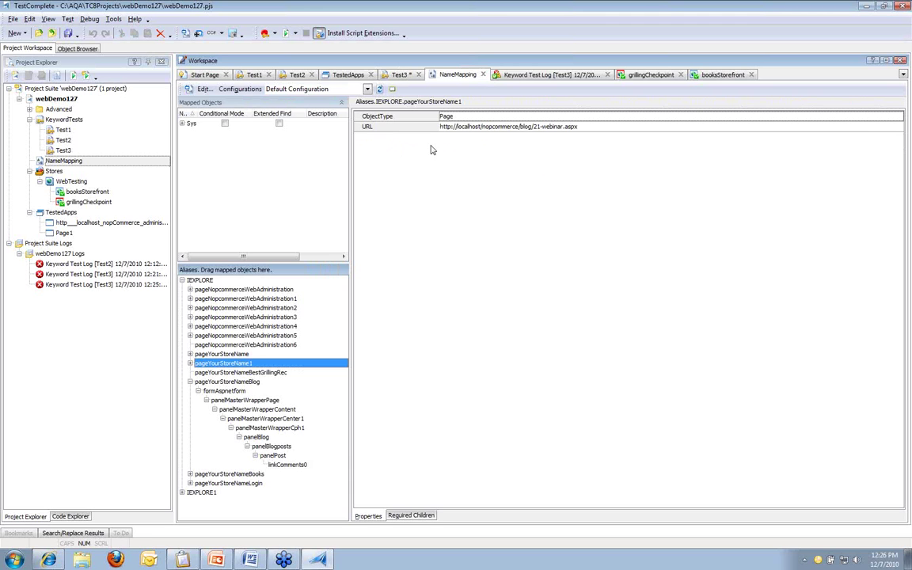
click(489, 124)
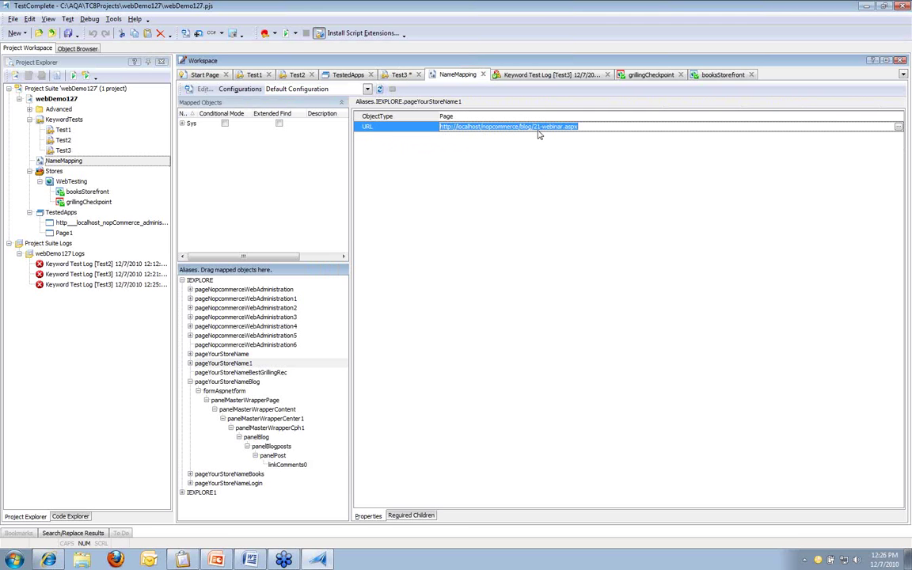
click(538, 128)
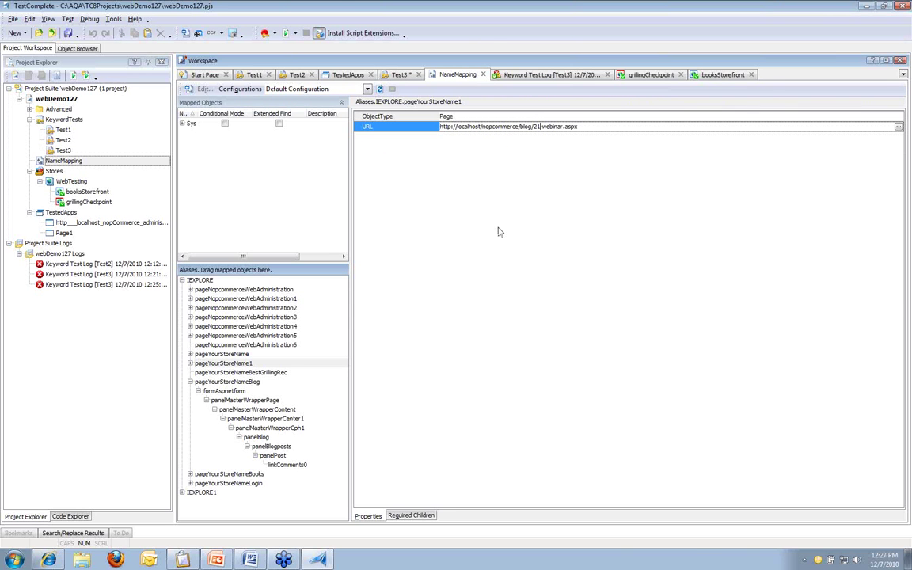
click(52, 559)
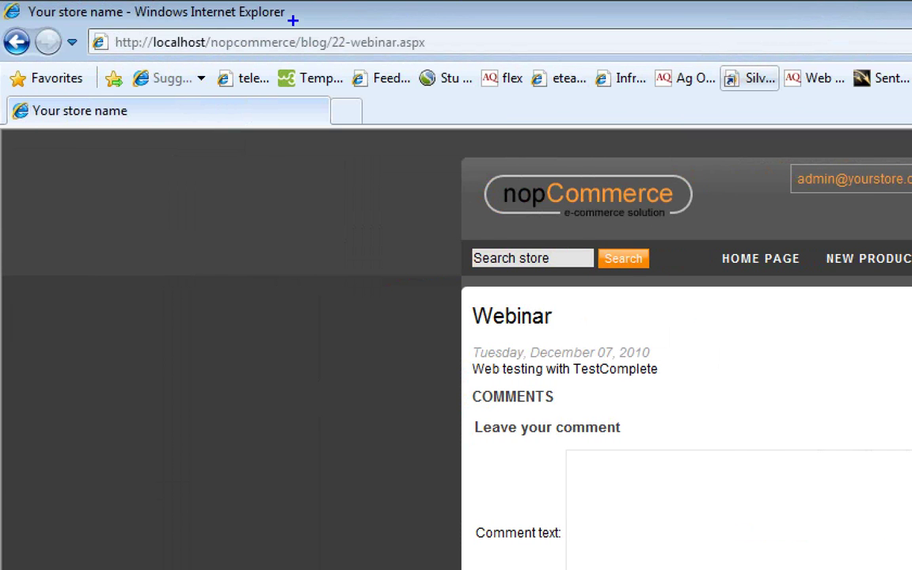
drag(322, 20, 481, 73)
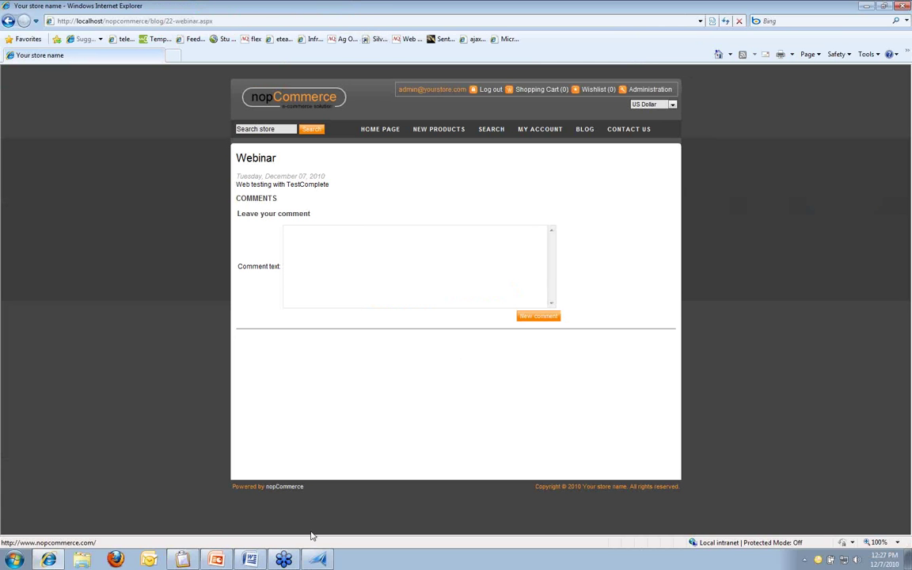
click(317, 559)
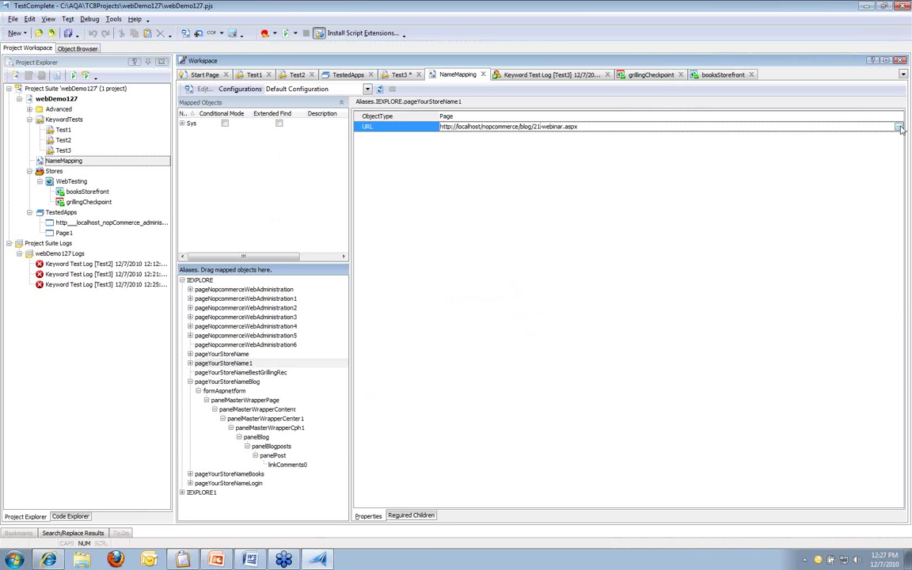
Step: Change pageYourStoreName1's mapped URL to blog/*-webinar.aspx, replacing 21 with a wildcard
click(895, 126)
click(485, 287)
key(BackSpace)
key(BackSpace)
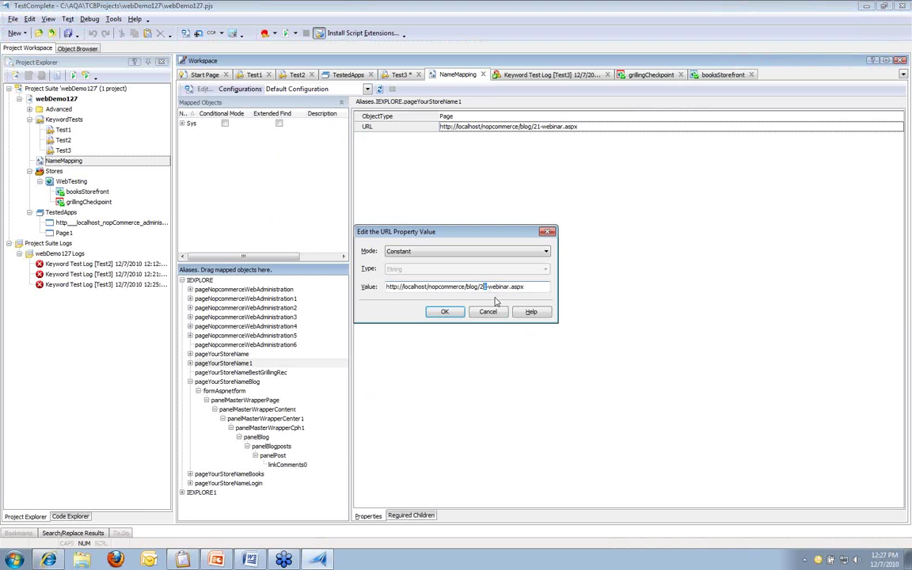
text(*)
click(460, 315)
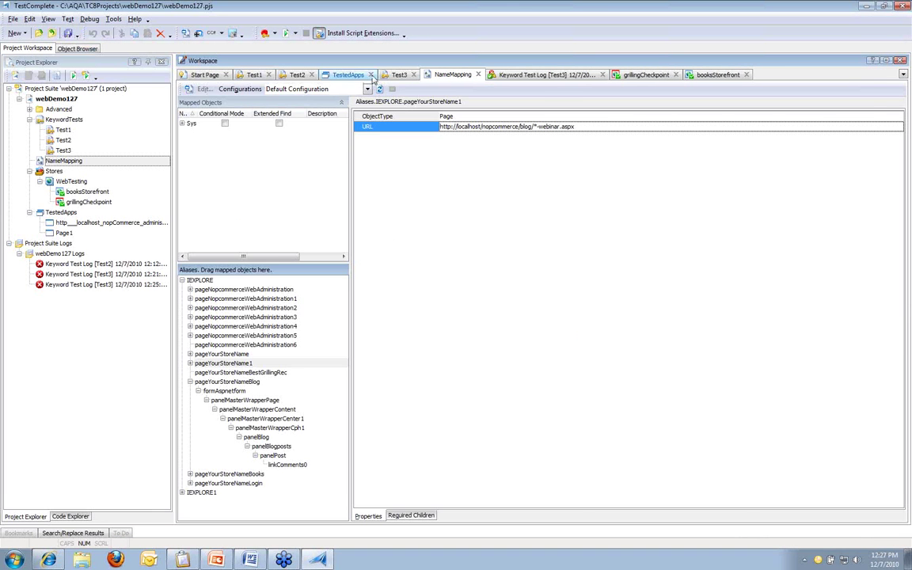
Step: Rerun Test3 from the pageYourStoreName1 step using Run from Selected Operation
click(397, 75)
right_click(385, 351)
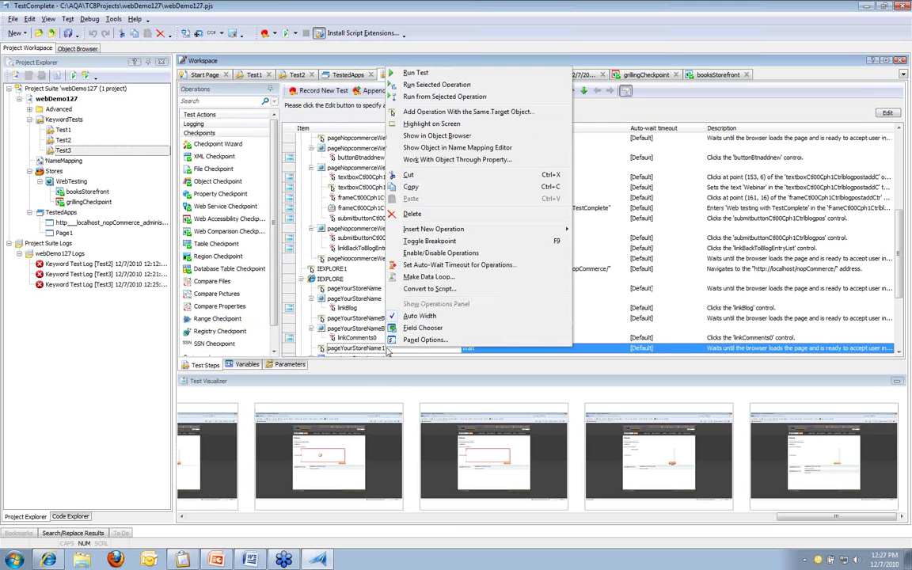
click(448, 96)
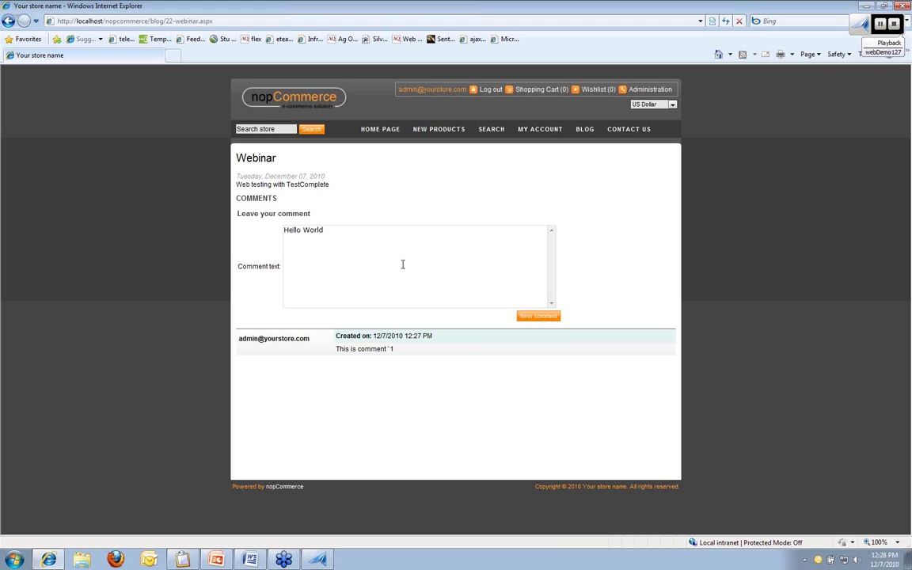
click(538, 316)
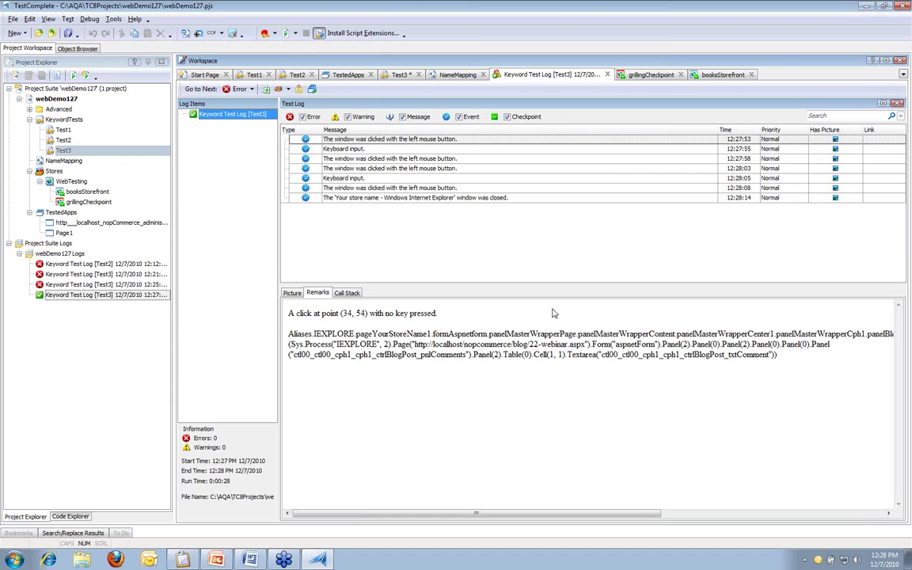
Step: Load the ExtJS Feed Viewer 3 example from IE favorites, then switch back to TestComplete
click(63, 559)
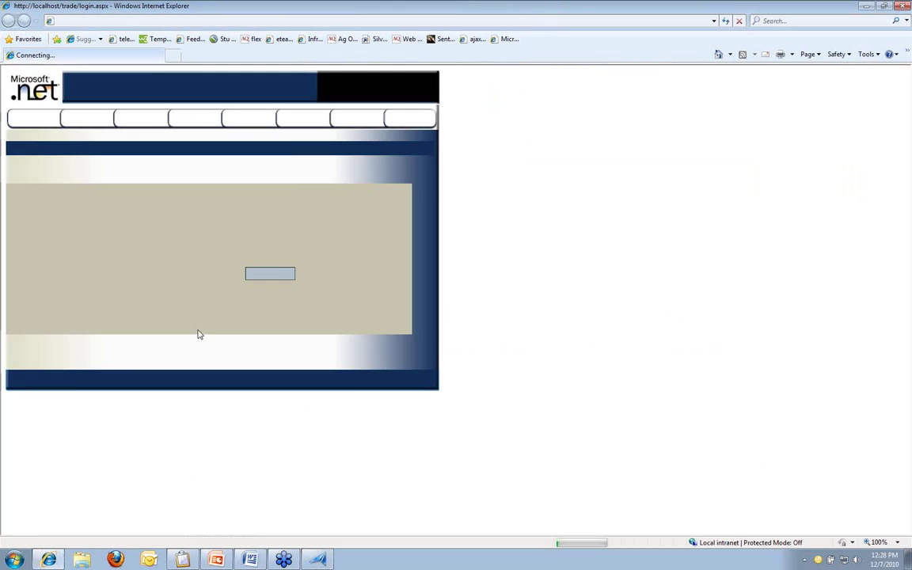
click(187, 40)
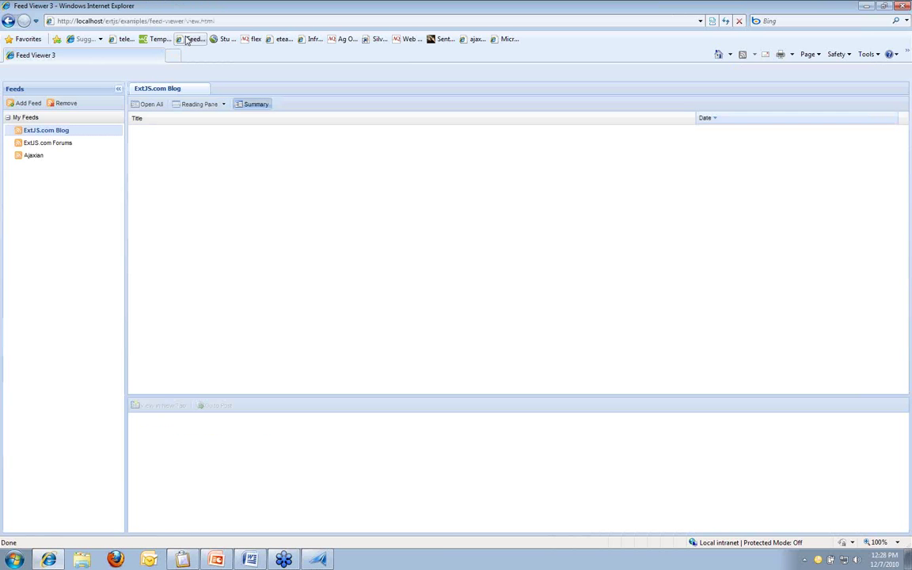
click(301, 535)
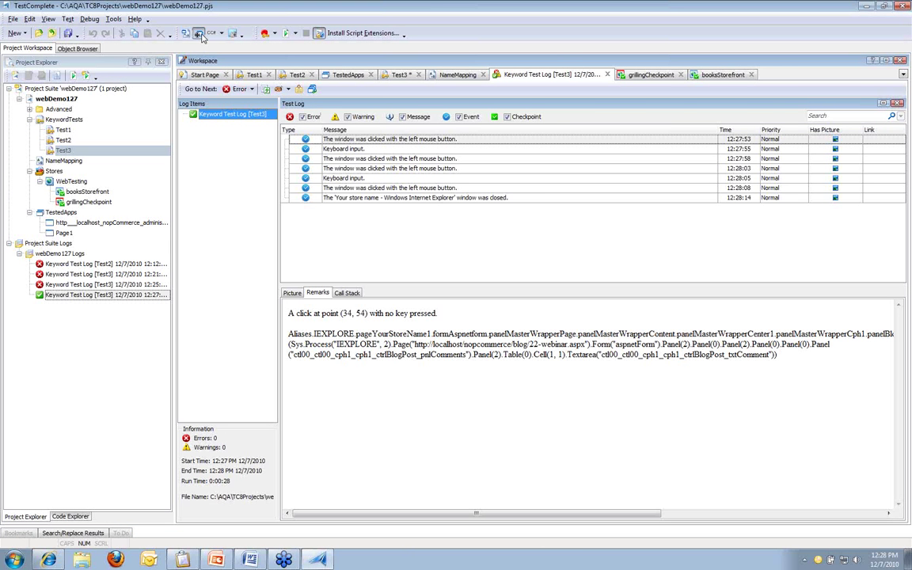
Step: Use Object Spy on Feed Viewer's Open All button and highlight Button("ext_gen63") in the object tree
click(199, 35)
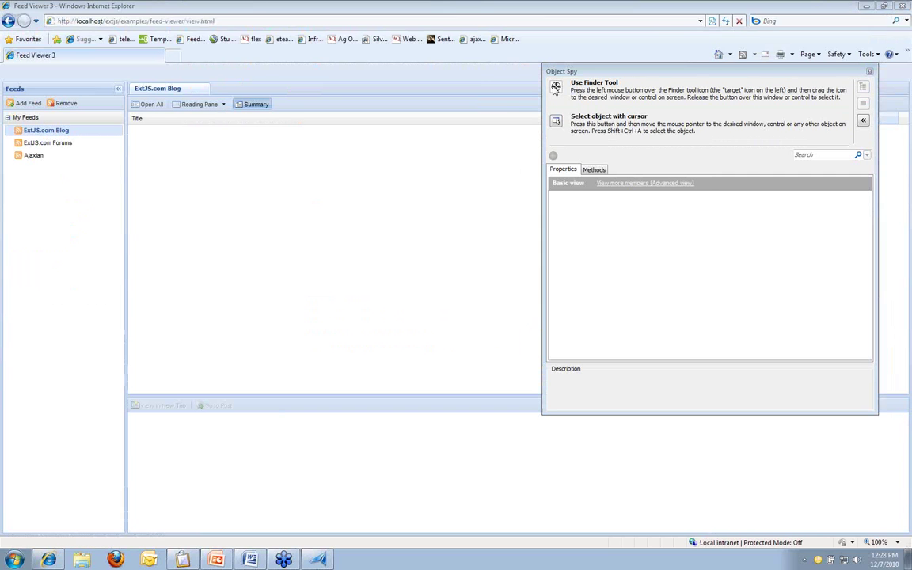
drag(556, 87, 155, 106)
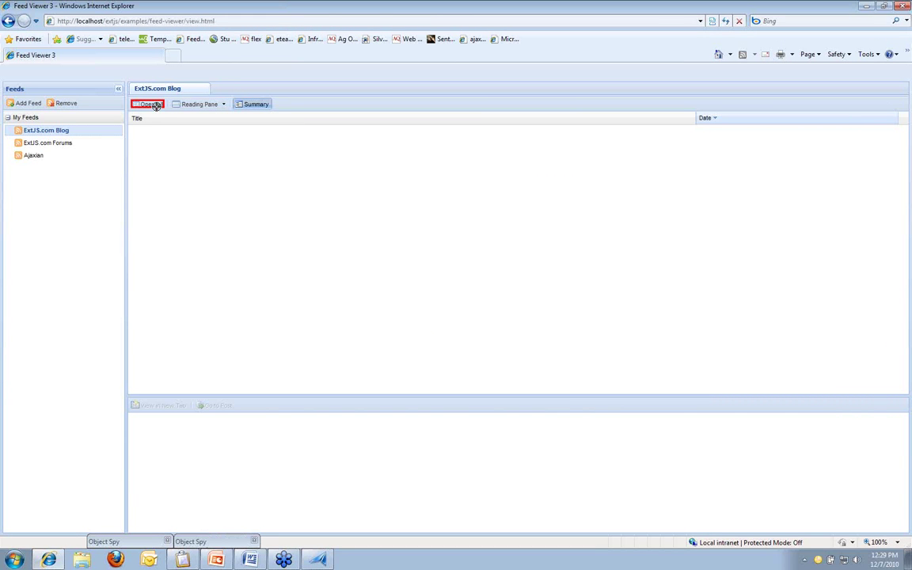
drag(156, 106, 157, 110)
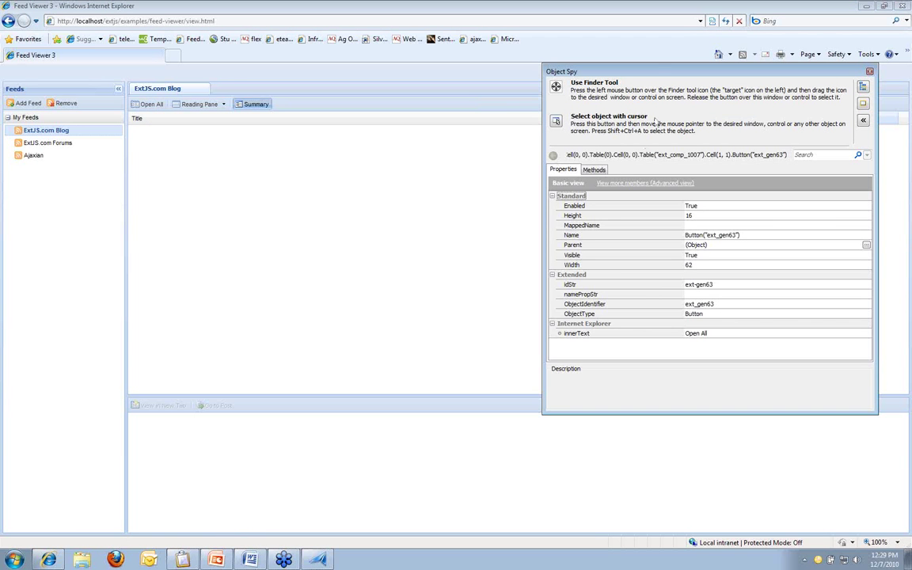
drag(673, 74, 644, 79)
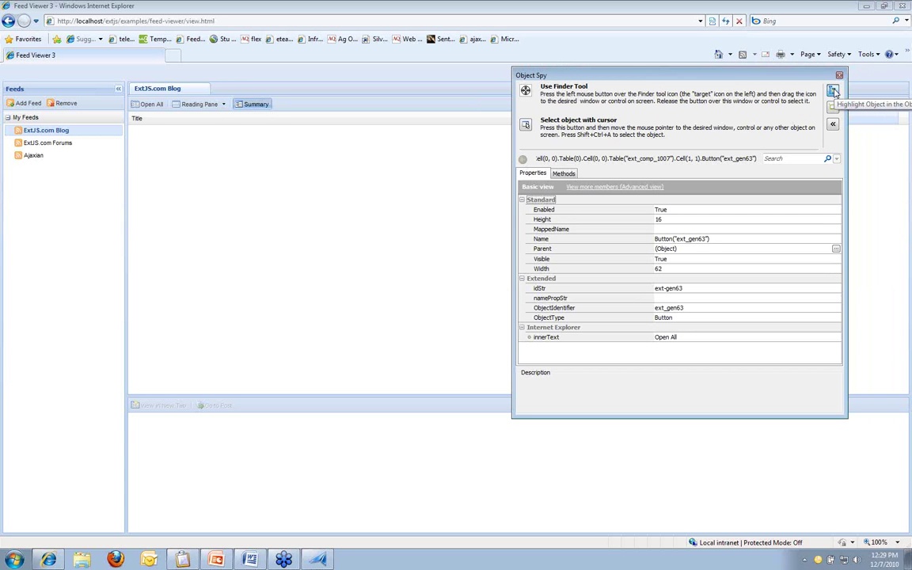
click(834, 92)
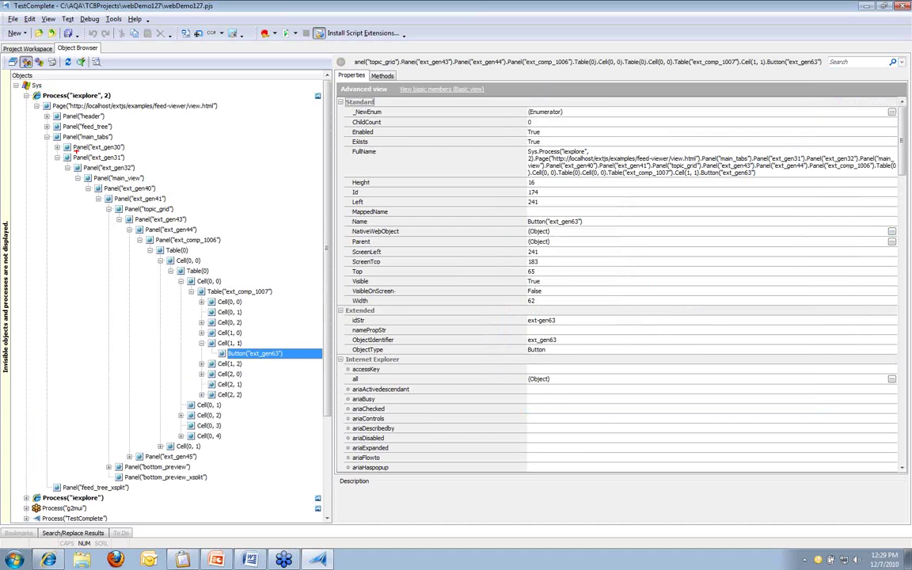
mouse_move(37, 140)
mouse_down()
mouse_move(254, 208)
mouse_move(269, 301)
mouse_move(302, 299)
mouse_up()
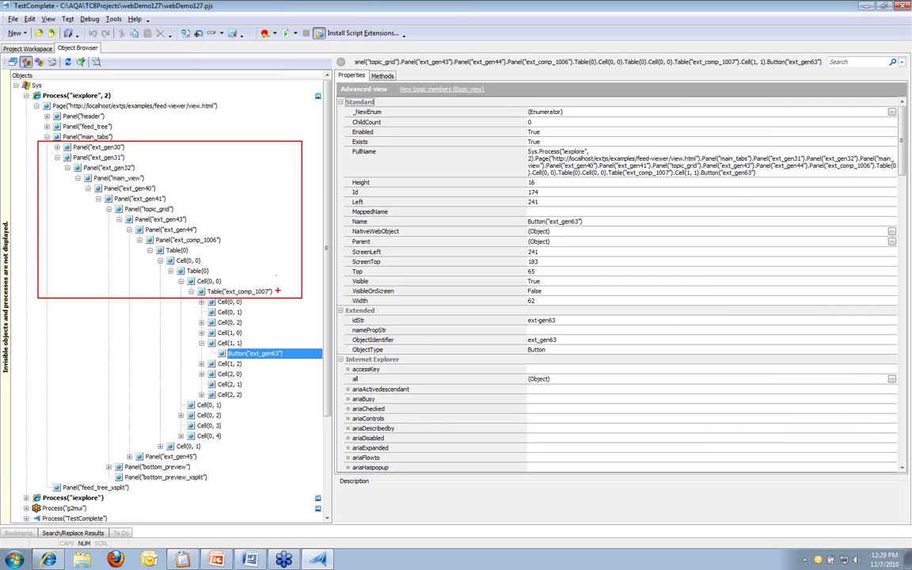
drag(277, 291, 302, 291)
mouse_move(224, 240)
mouse_down()
mouse_move(238, 240)
mouse_move(190, 219)
mouse_move(148, 155)
mouse_up()
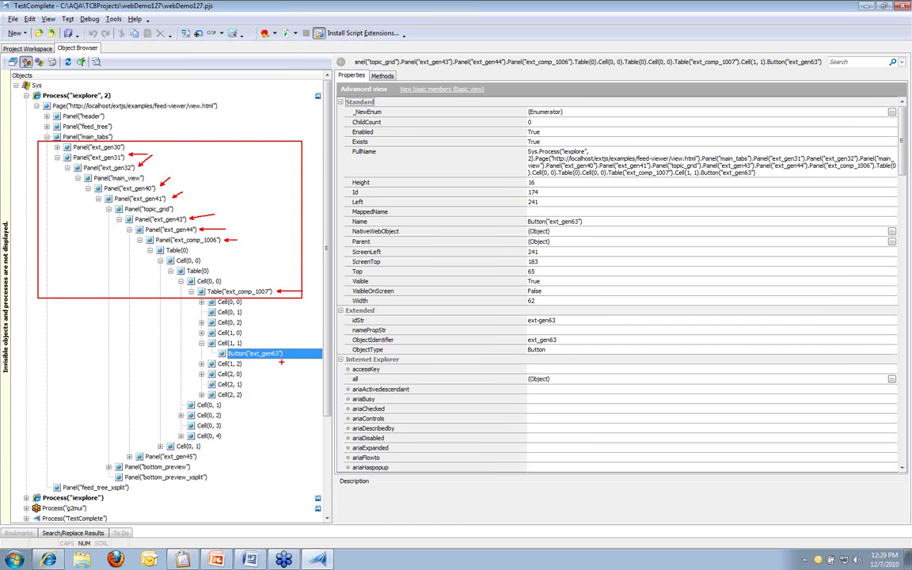
key(Escape)
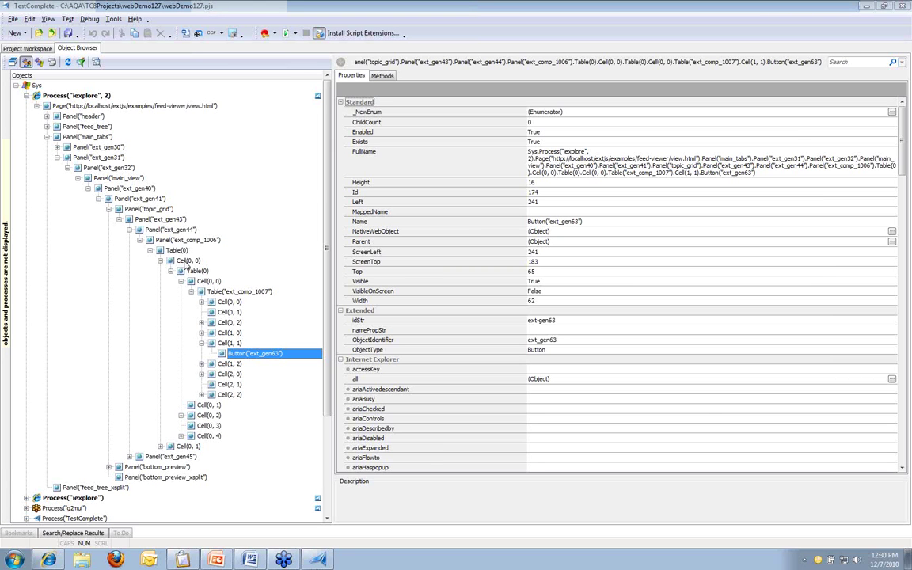
Step: Open webDemo127's Web Testing properties and view the Tree model choices DOM, Tag, Hybrid, Tree
click(34, 49)
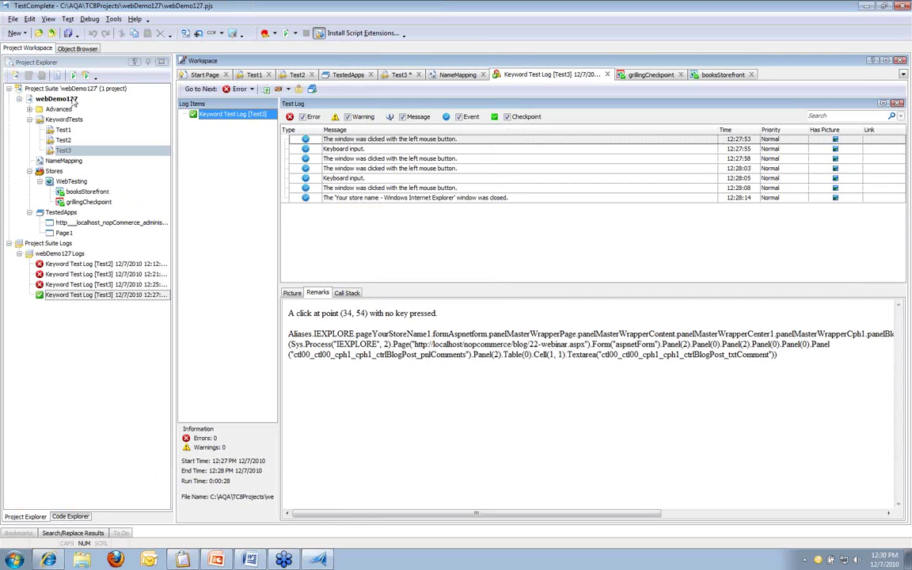
double_click(72, 100)
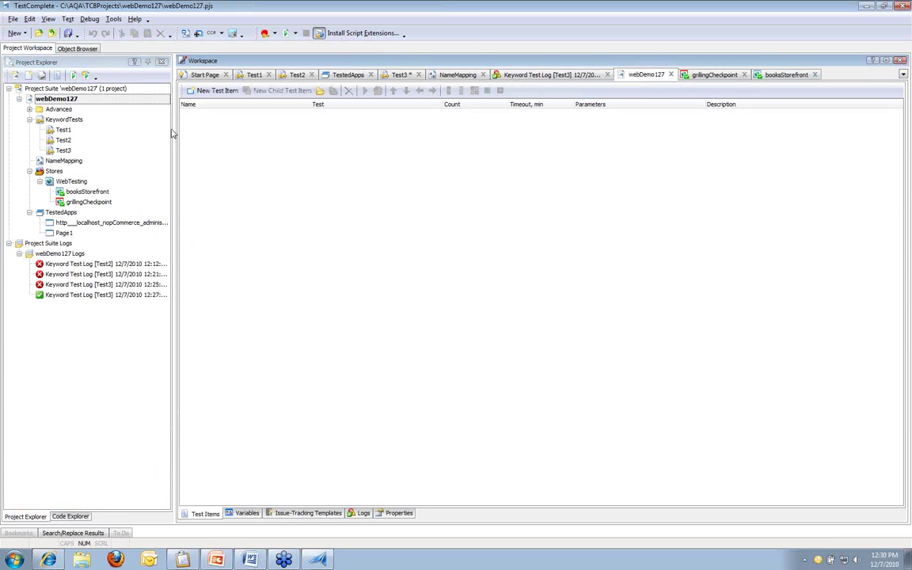
click(398, 513)
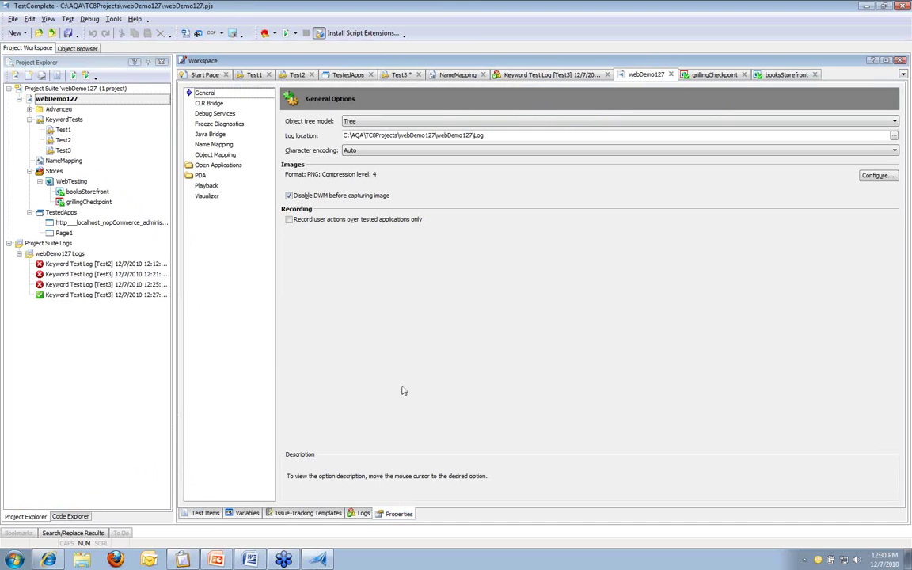
click(218, 166)
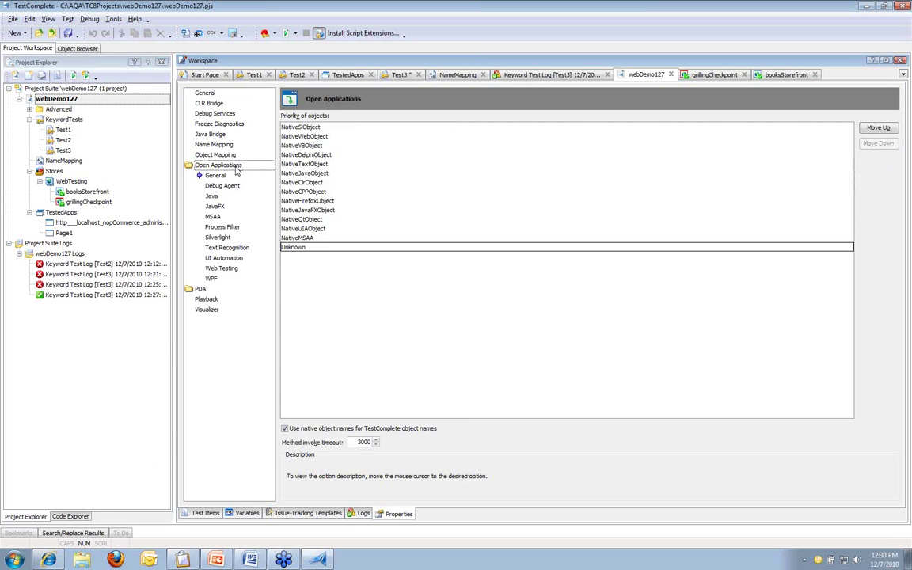
click(234, 269)
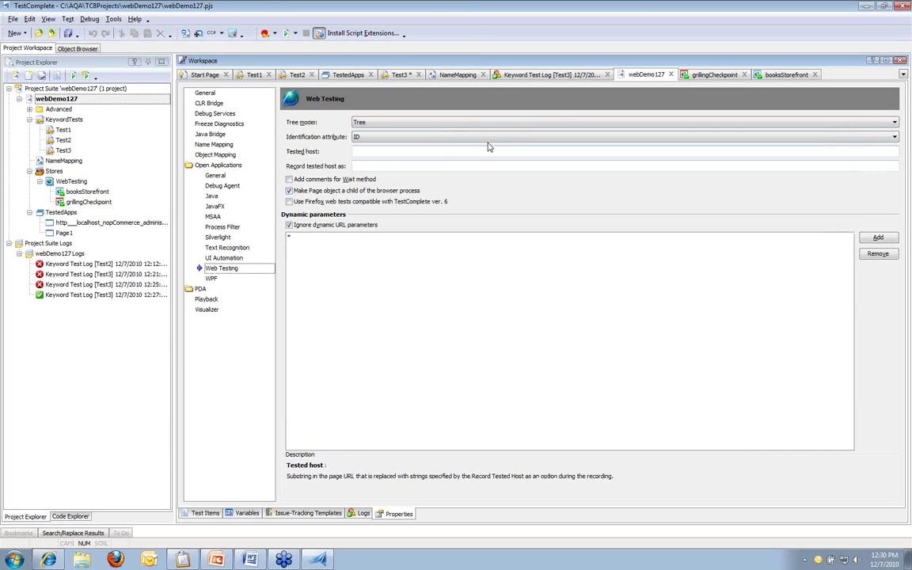
click(893, 123)
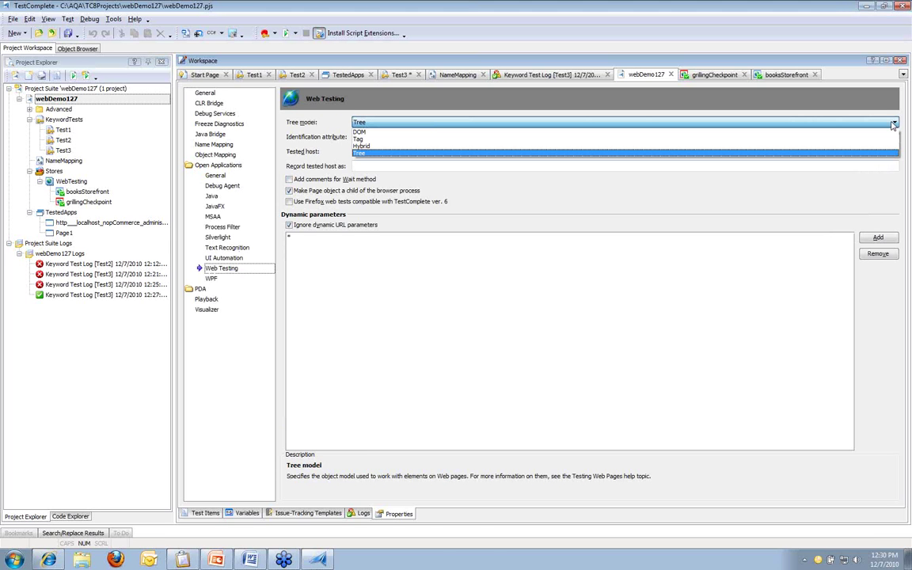
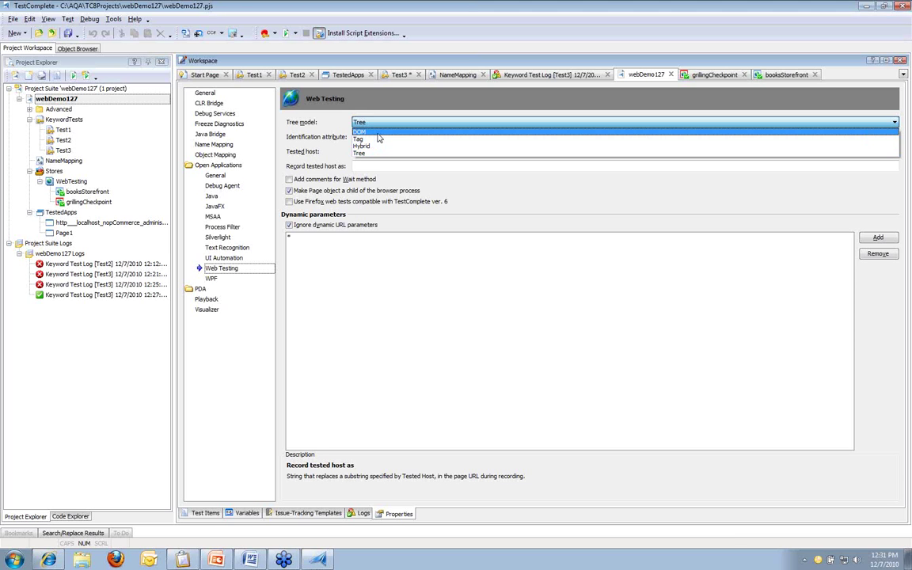
Step: Set the web testing tree model to DOM, save the project, and bring up Object Spy
click(378, 133)
click(72, 32)
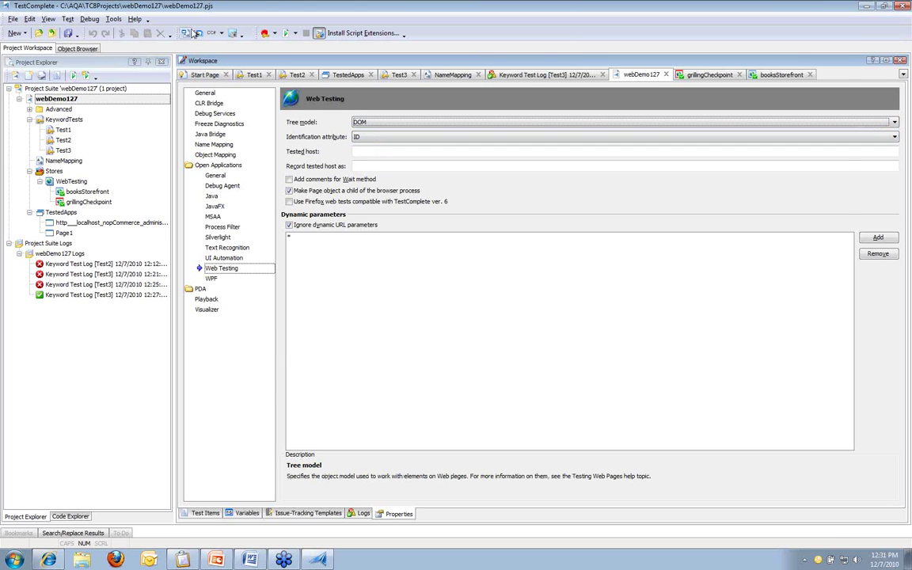
click(199, 33)
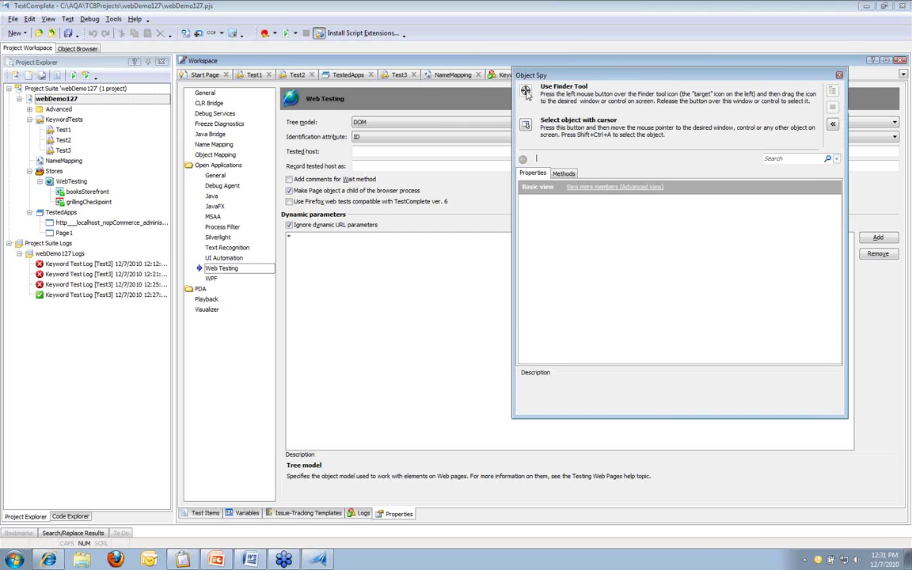
Step: Capture the Feed Viewer grid element ext_gen51 with Object Spy and highlight it in the object tree
drag(526, 92, 162, 114)
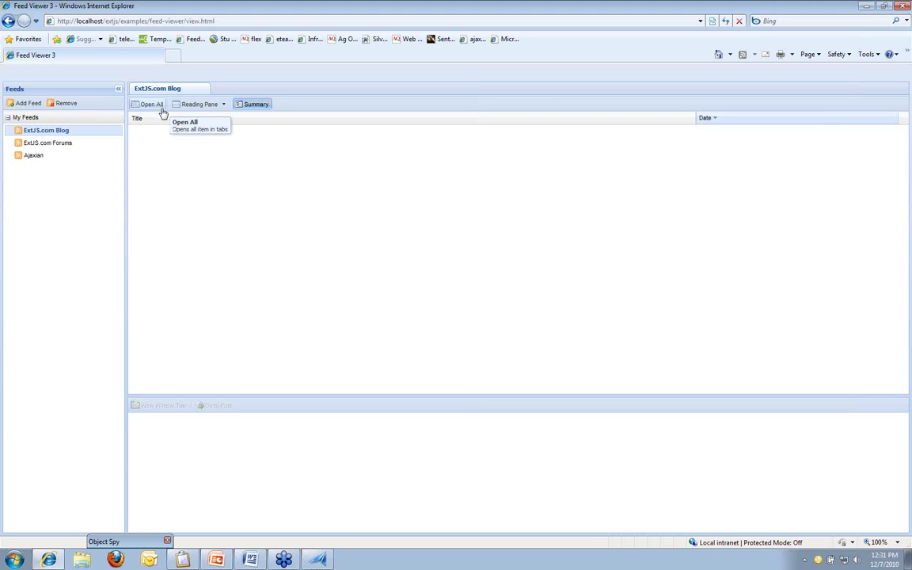
drag(526, 92, 168, 513)
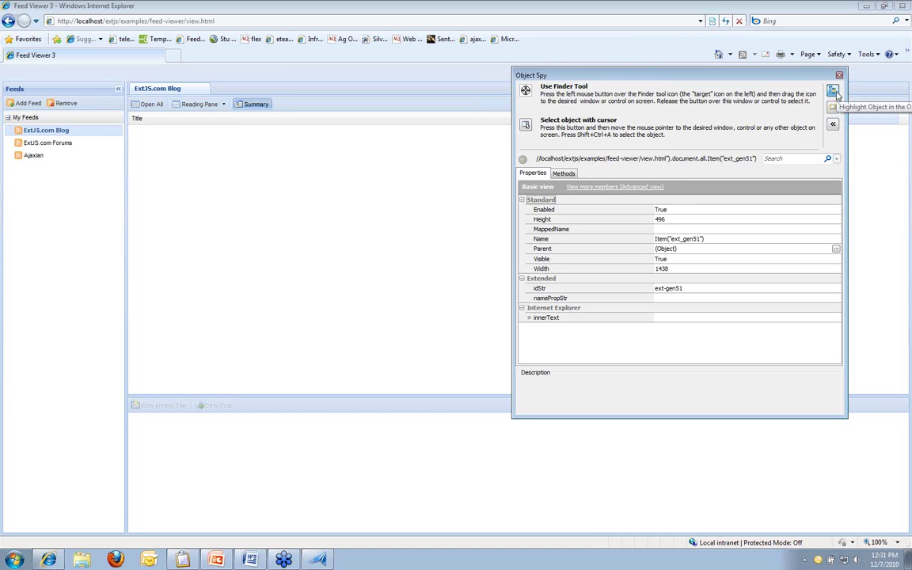
click(834, 92)
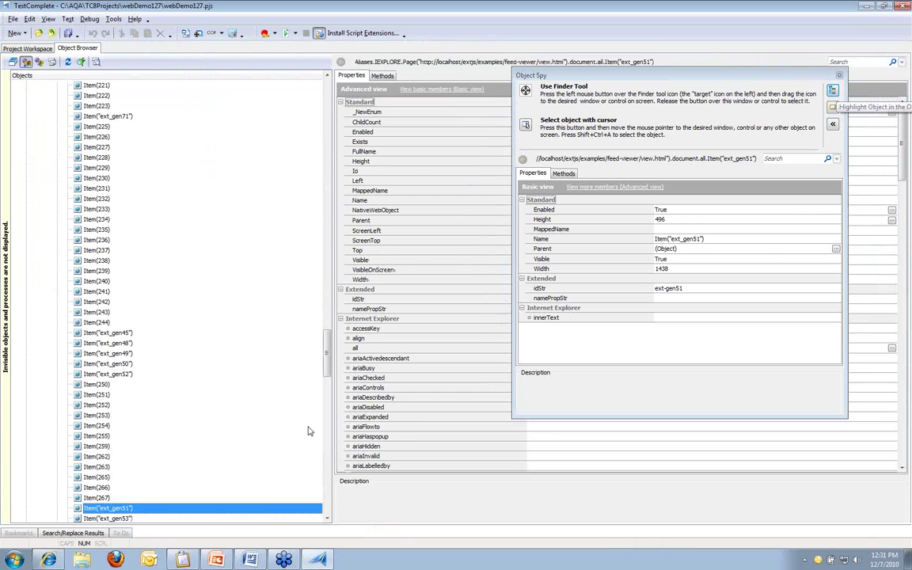
Step: Scroll the Objects tree, then go back to the Project Workspace with Object Spy closed
mouse_move(326, 353)
mouse_down()
mouse_move(326, 371)
mouse_move(327, 104)
mouse_move(329, 372)
mouse_up()
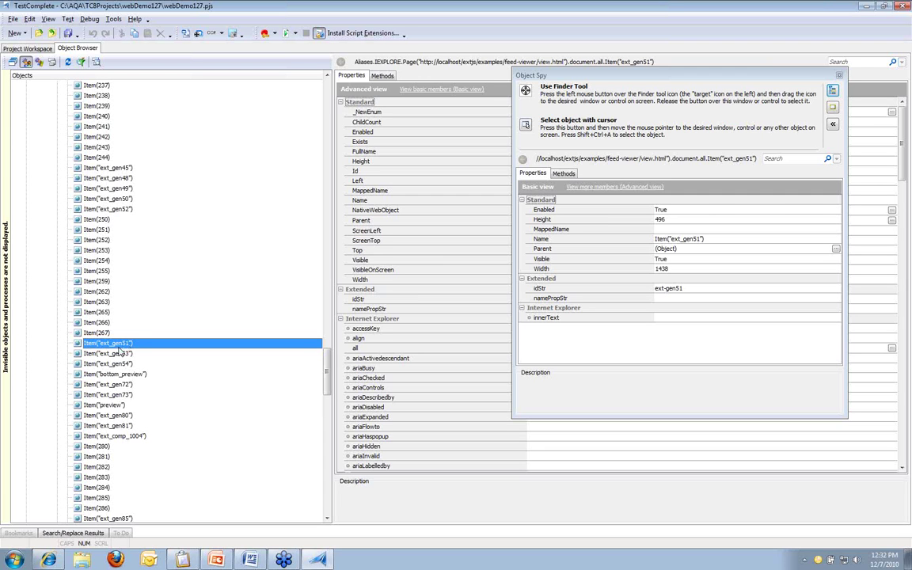
click(251, 559)
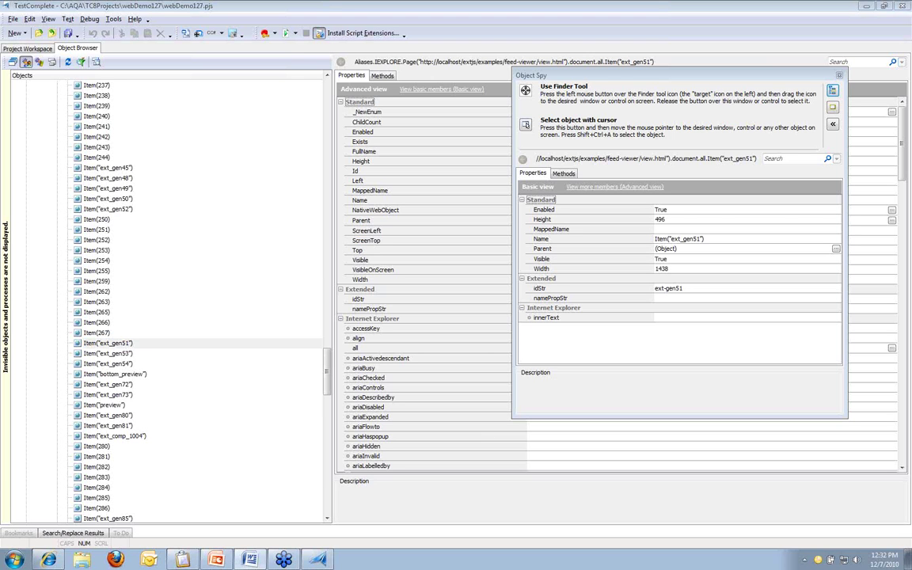
click(45, 50)
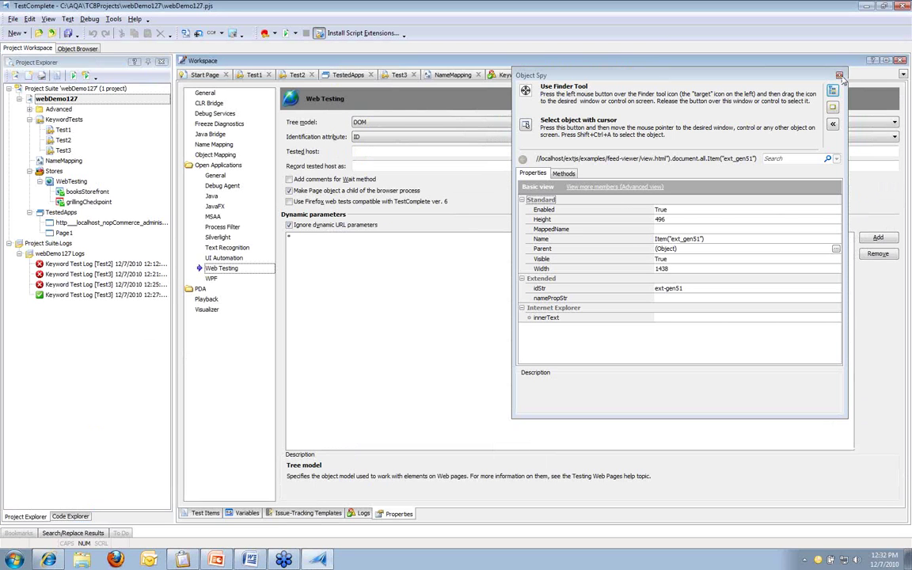
Step: Add a Web Services collection to the webDemo127 project as a new project item
click(49, 98)
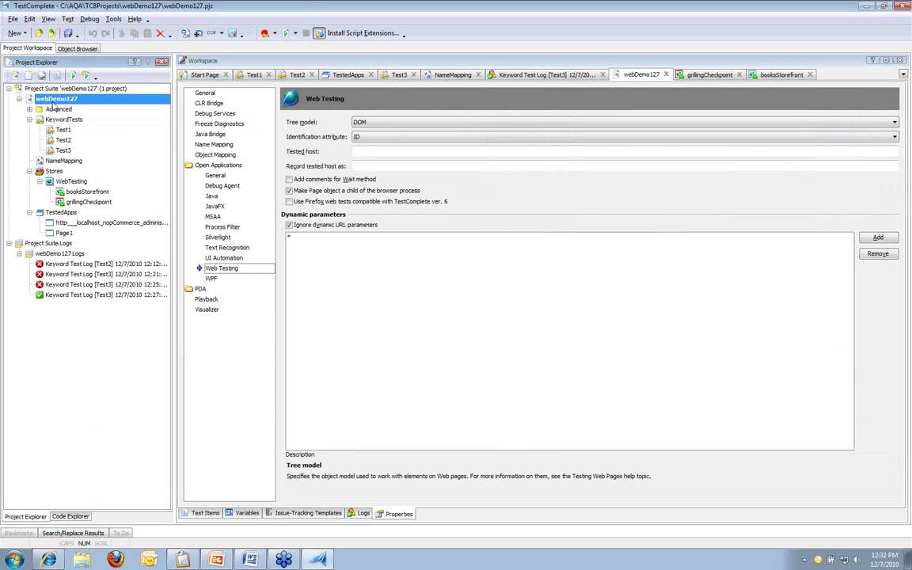
click(100, 106)
click(77, 99)
right_click(89, 101)
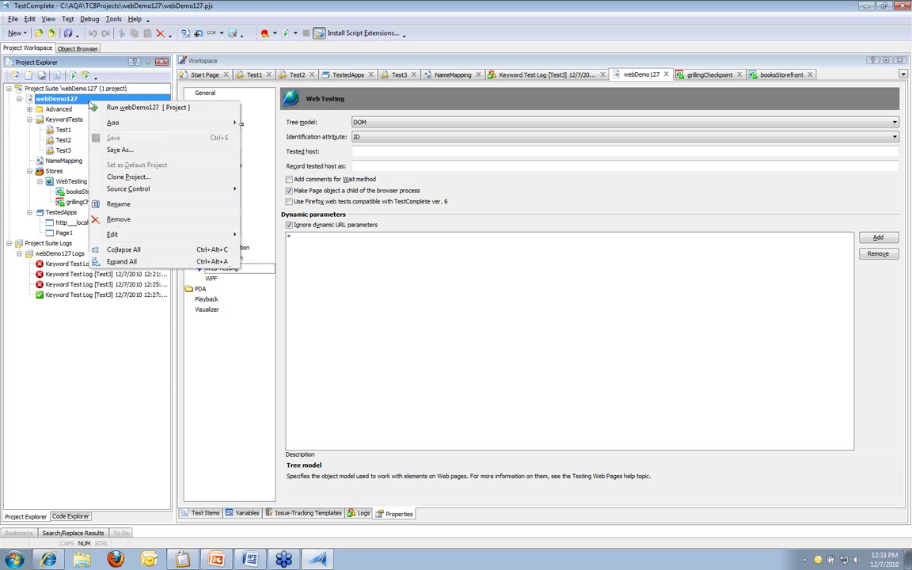
mouse_move(157, 122)
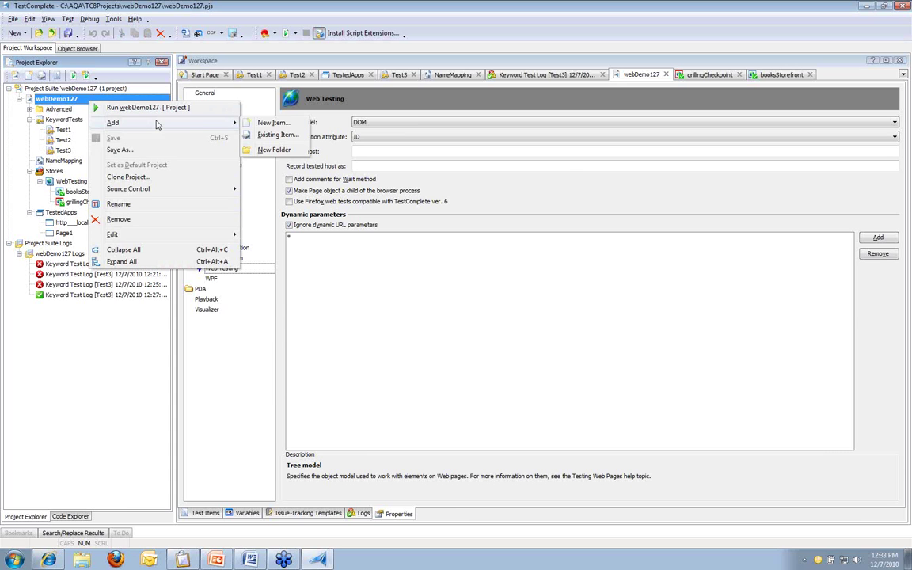
click(273, 125)
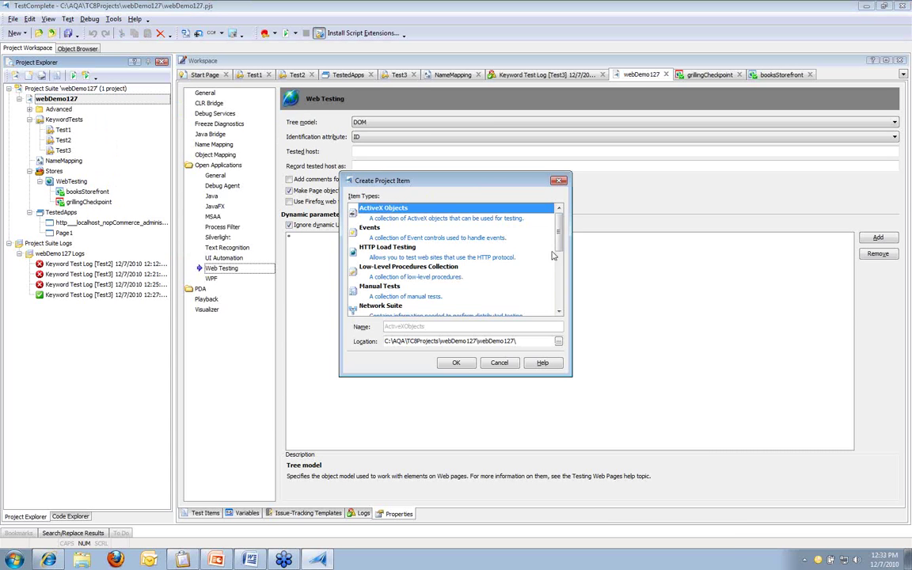
drag(560, 227, 559, 273)
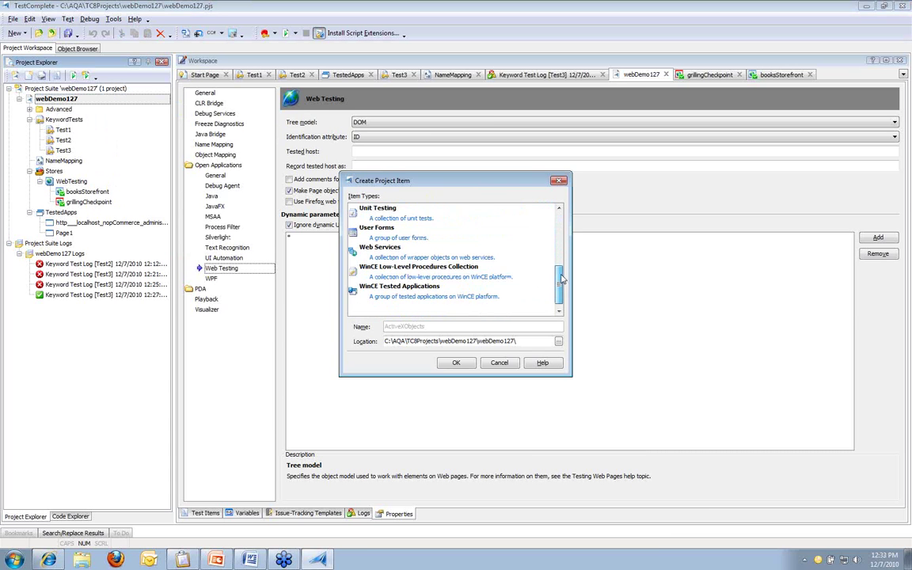
click(442, 252)
click(451, 364)
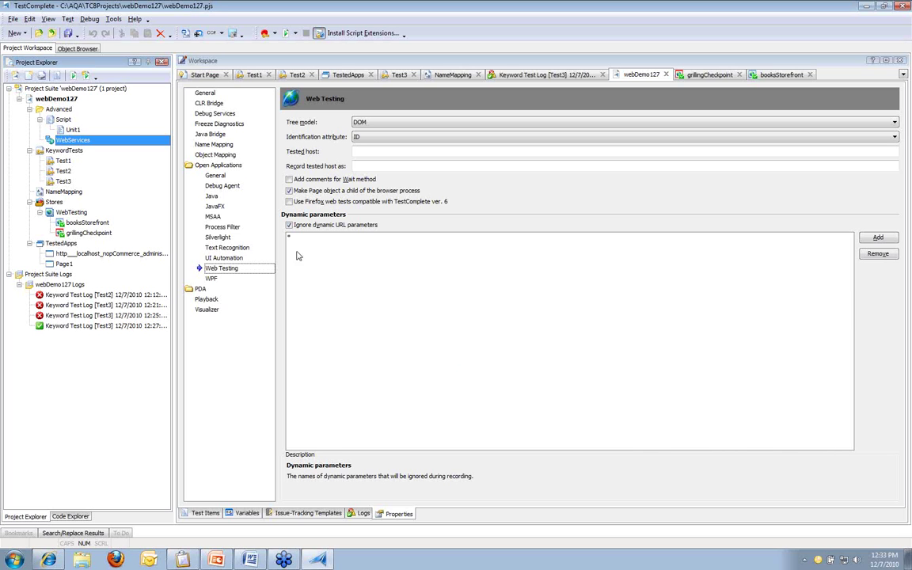
Step: Create a new web service named 'tempConverson' under WebServices
click(194, 74)
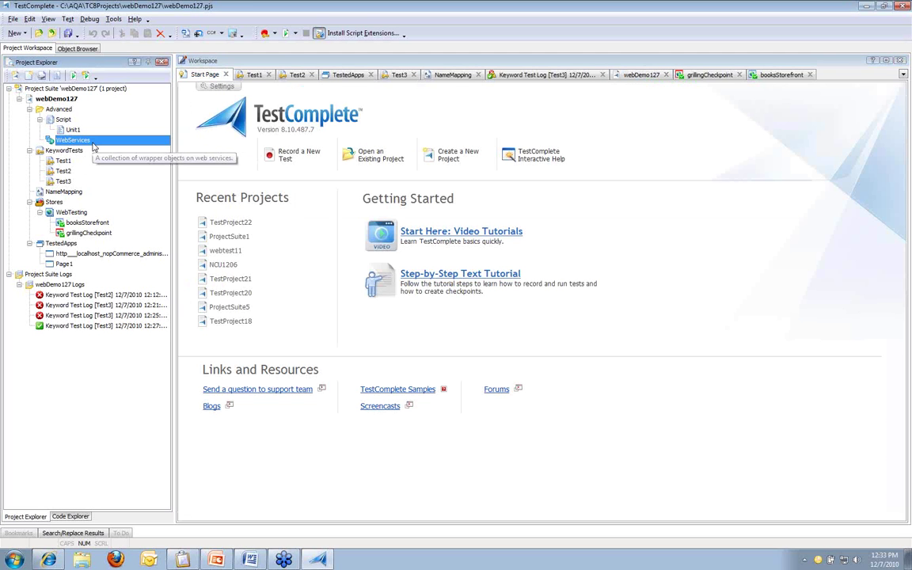
right_click(93, 143)
mouse_move(197, 149)
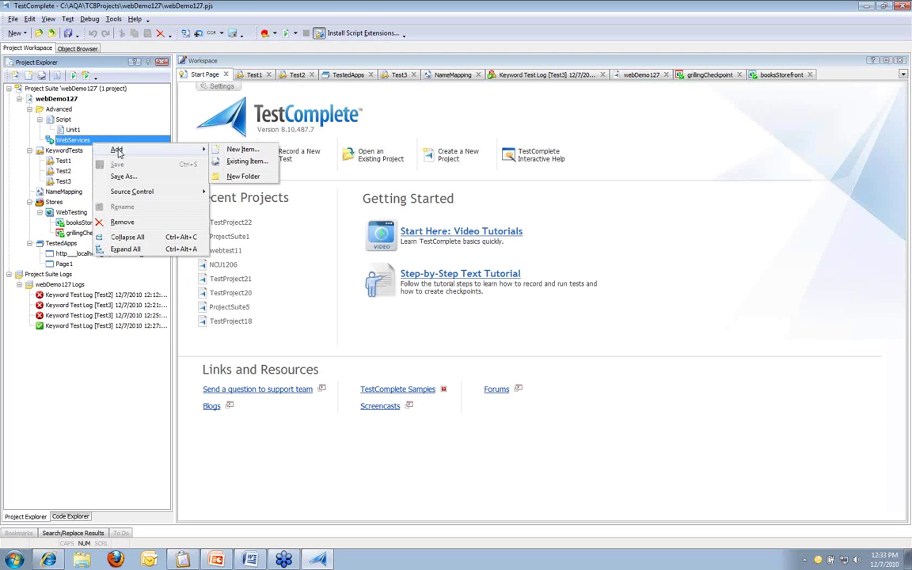
click(235, 150)
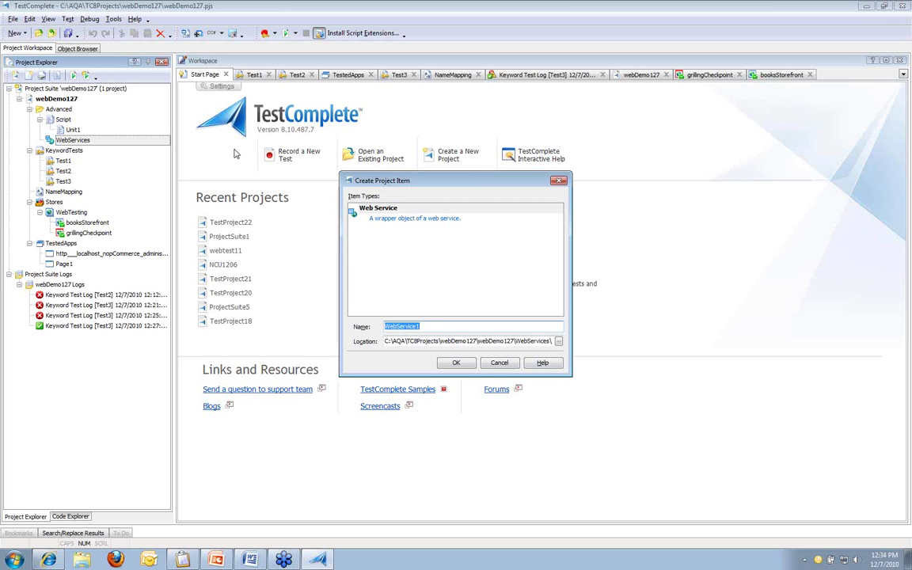
text(tempConverson)
click(457, 363)
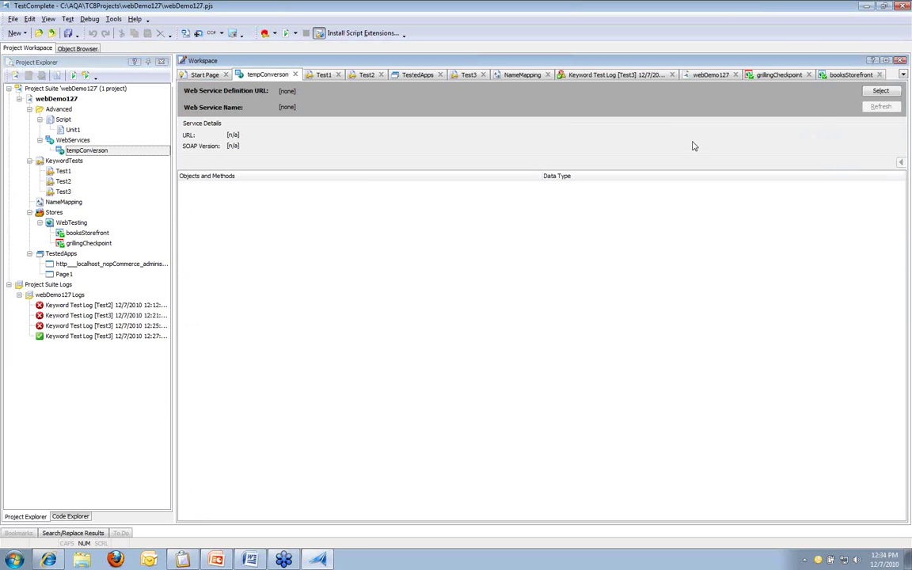
Step: Bind it to the w3schools TempConvert WSDL and expand its CelsiusToFahrenheit and FahrenheitToCelsius methods
click(874, 92)
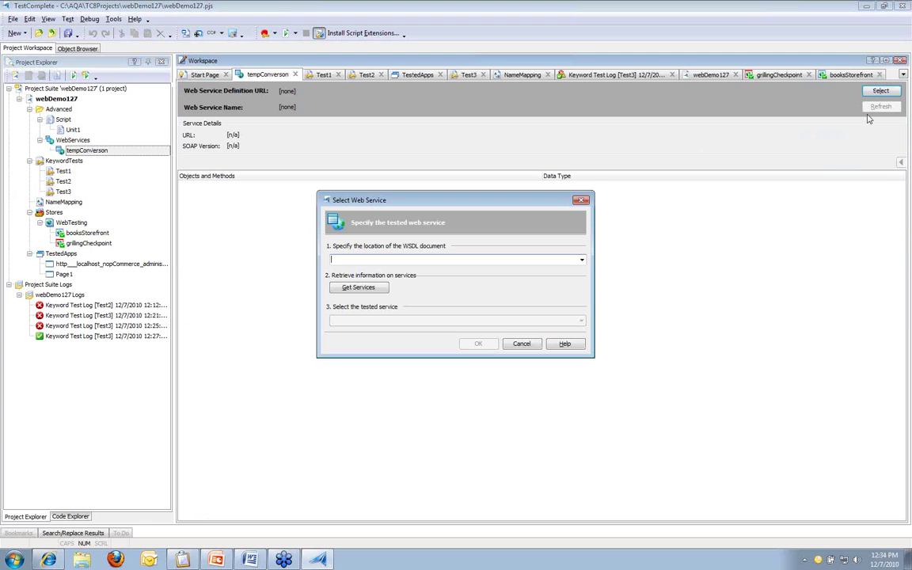
click(581, 261)
click(571, 270)
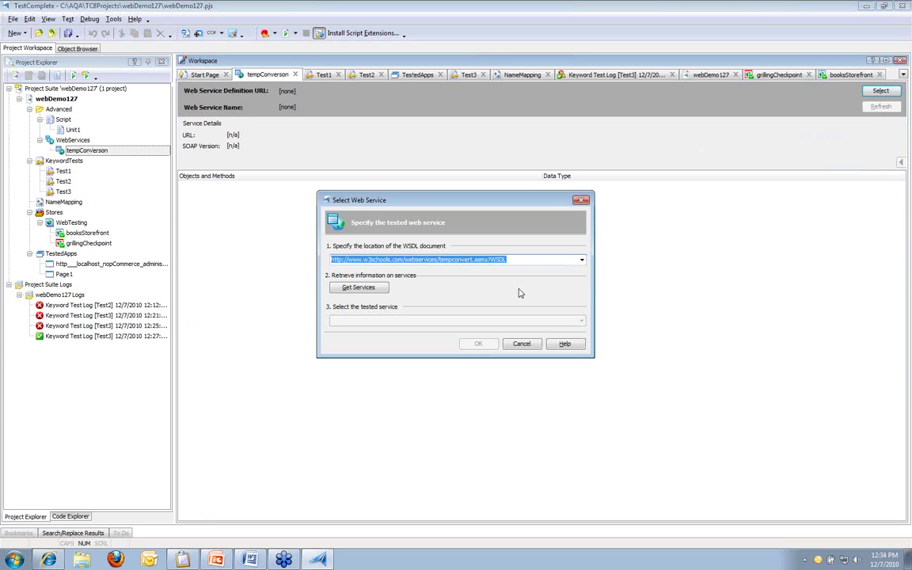
click(383, 290)
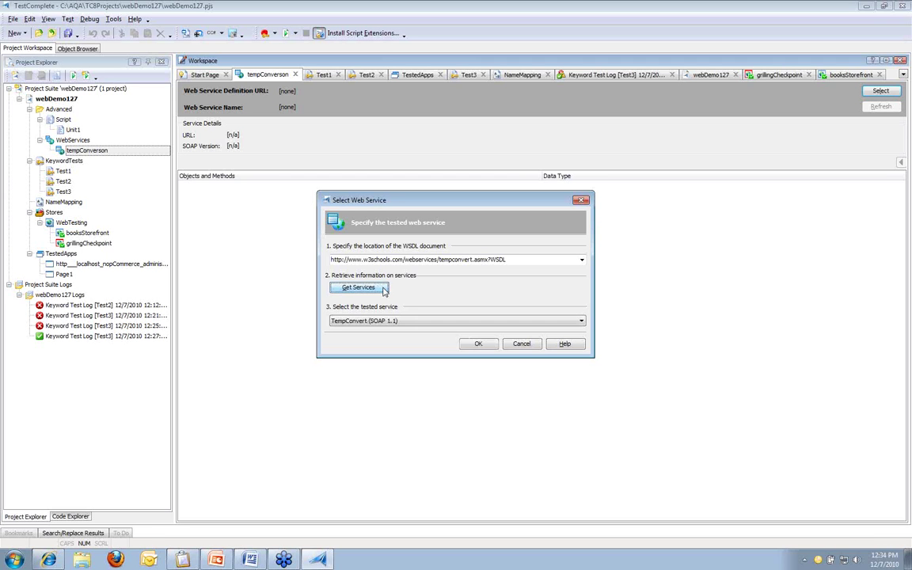
click(478, 345)
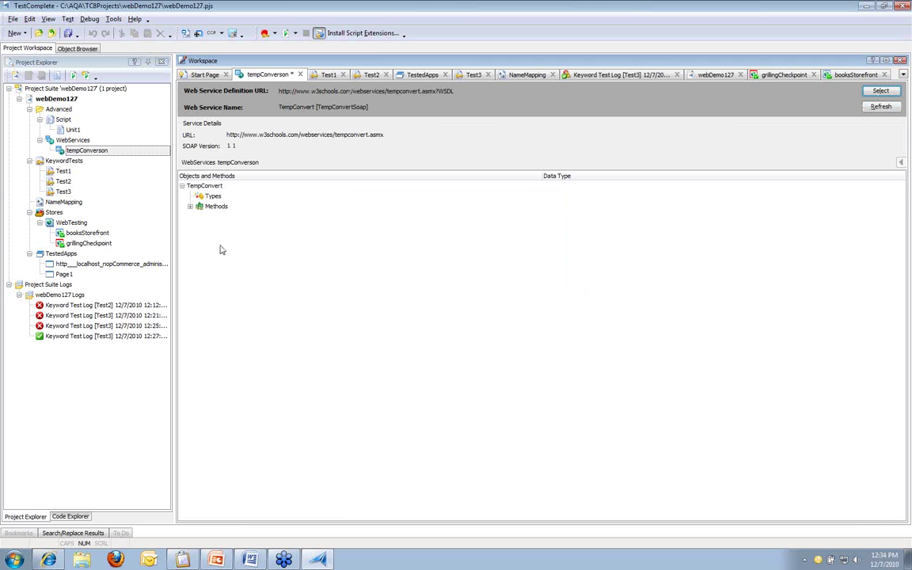
click(190, 205)
click(198, 216)
click(198, 247)
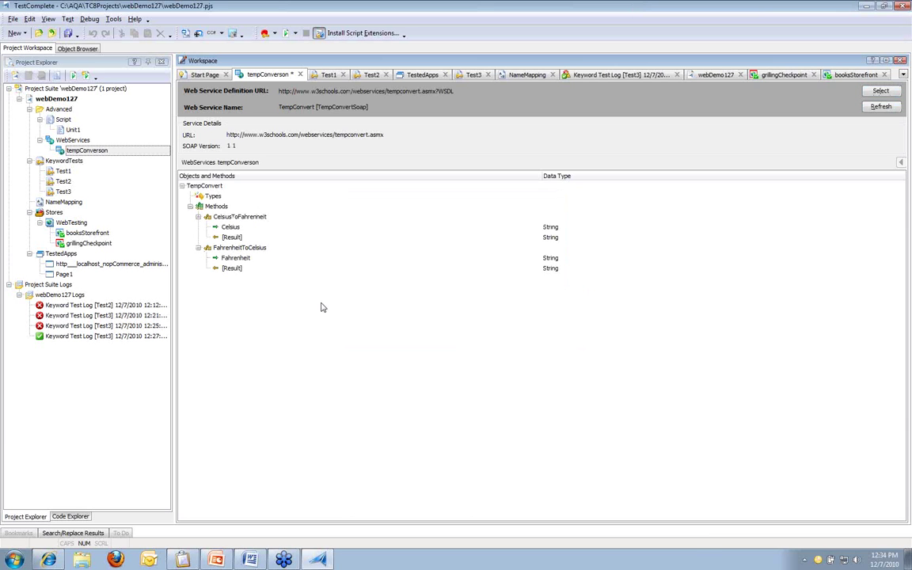
Step: Load the w3schools TempConvert service page from IE's Temp favorite, then return to TestComplete
click(48, 560)
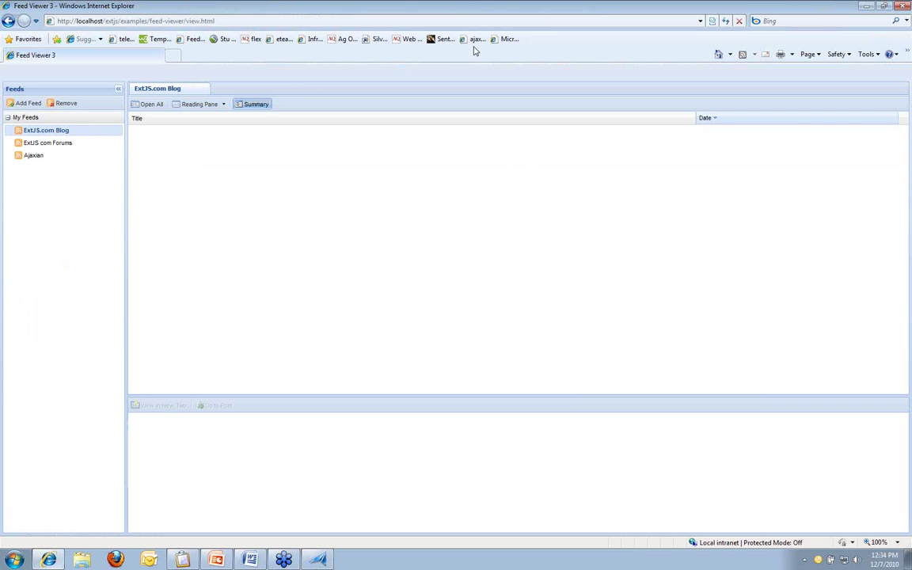
click(158, 38)
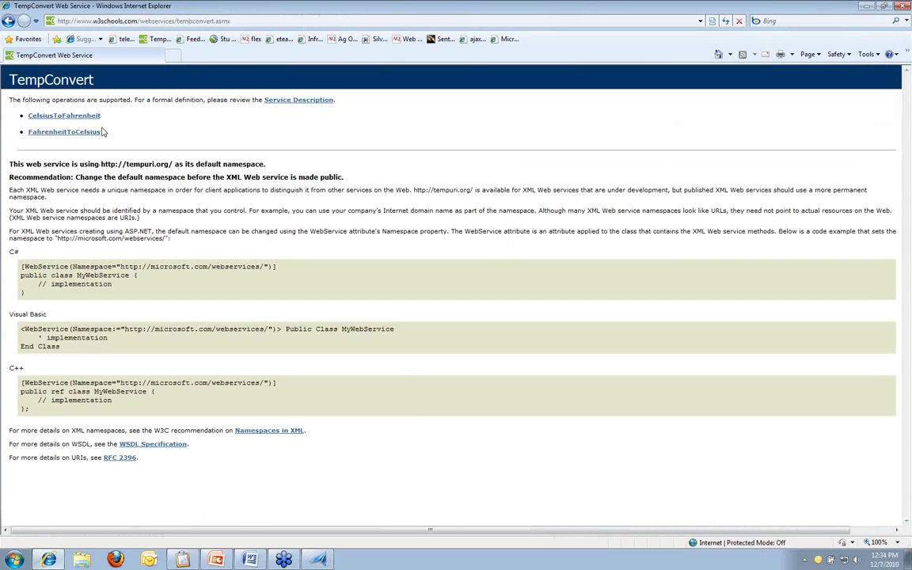
click(319, 559)
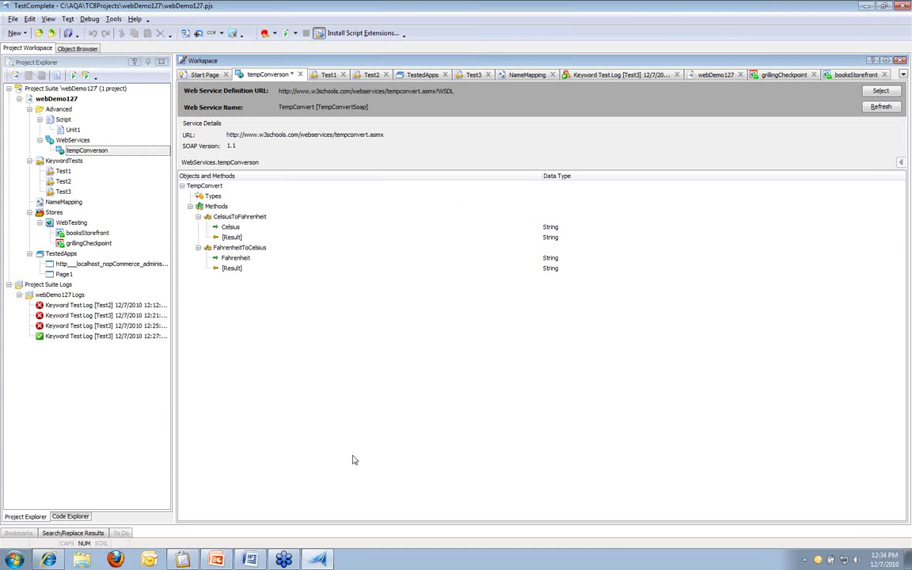
Step: Save the project, open the empty Unit1 script, and show the checkpoint type list
click(68, 33)
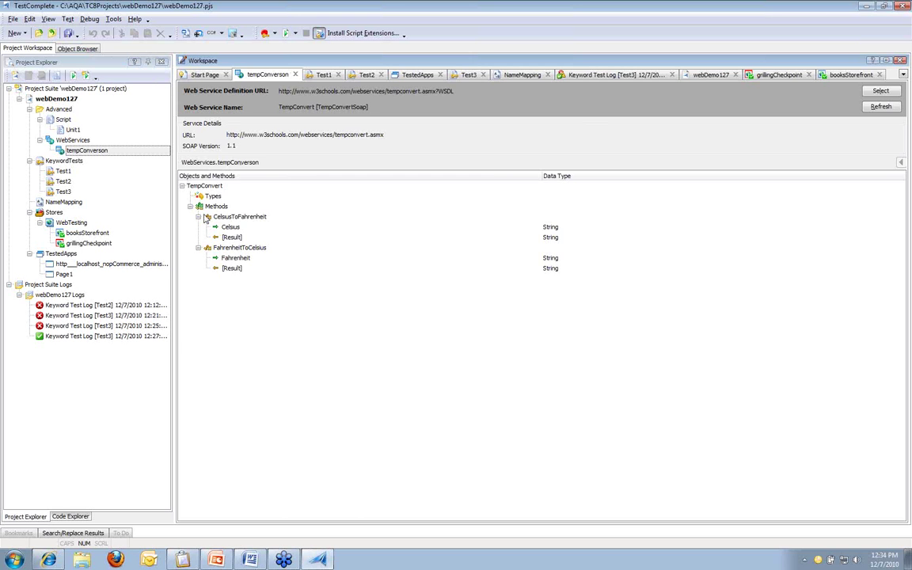
double_click(73, 129)
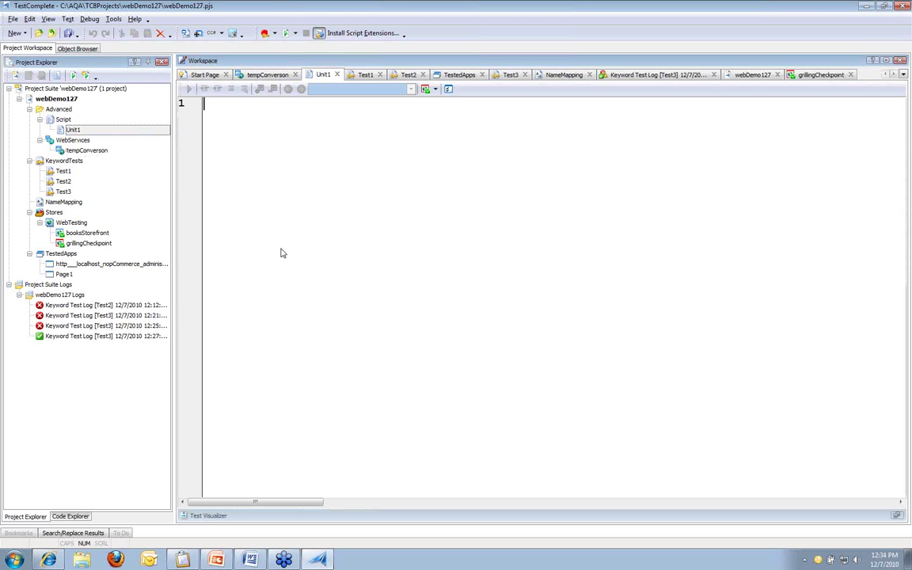
click(281, 248)
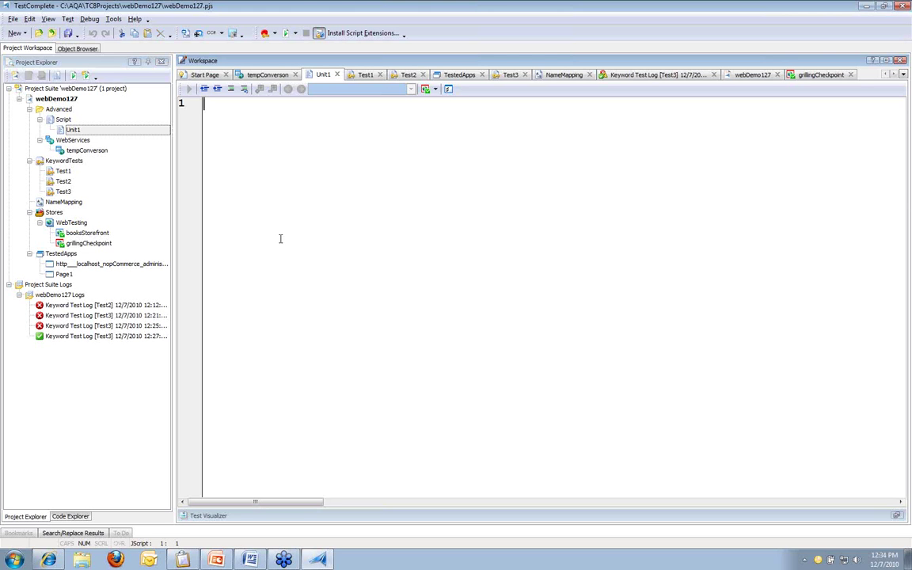
click(435, 90)
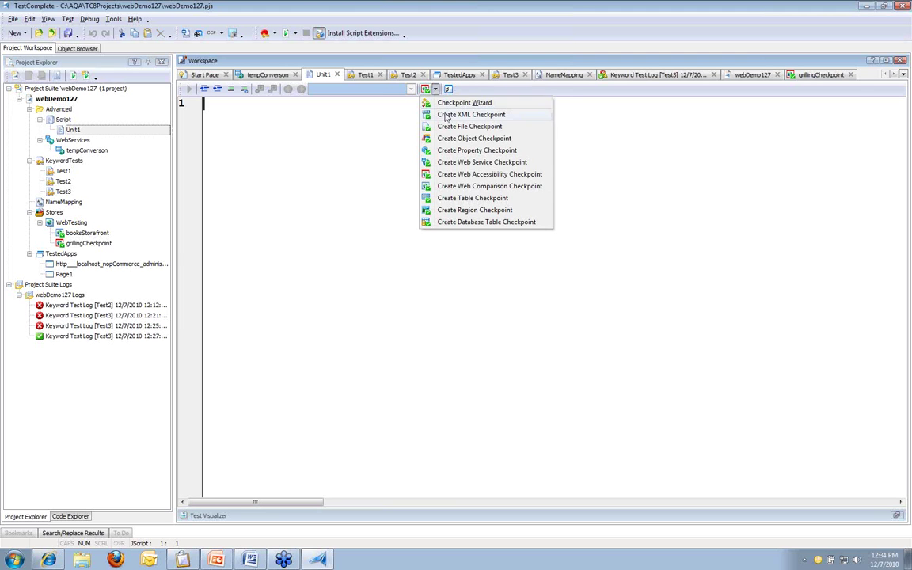
Step: Start a web service checkpoint on tempConverson's CelsiusToFahrenheit method with Celsius set to 0
click(489, 163)
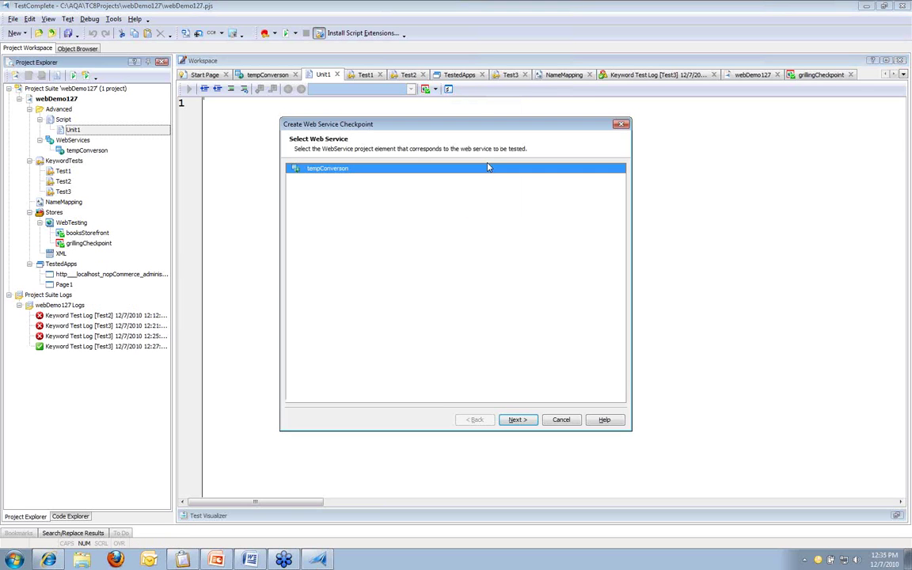
click(529, 420)
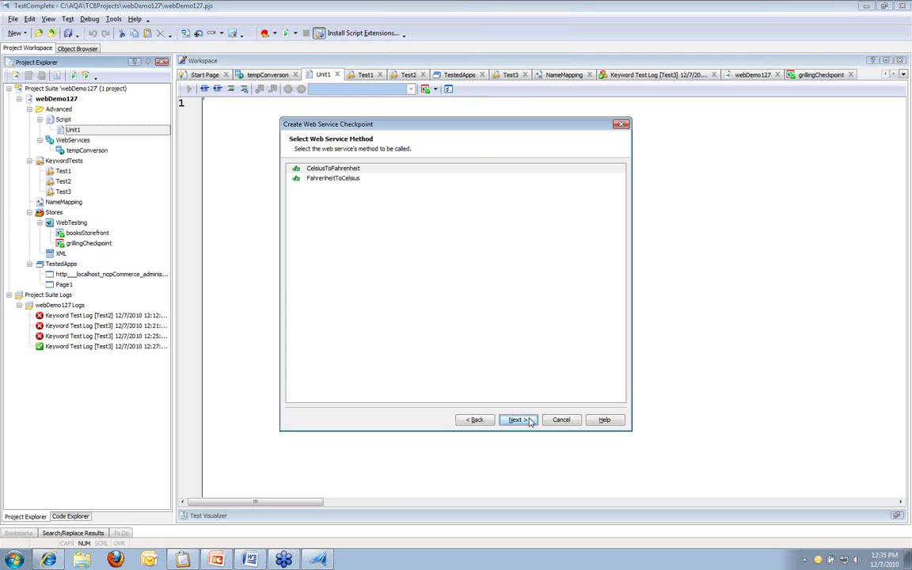
click(399, 169)
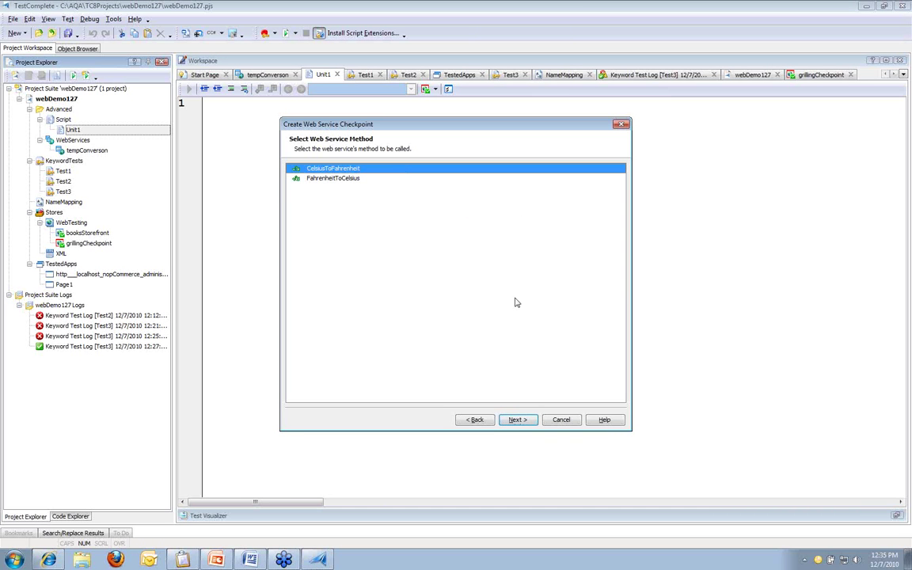
click(507, 423)
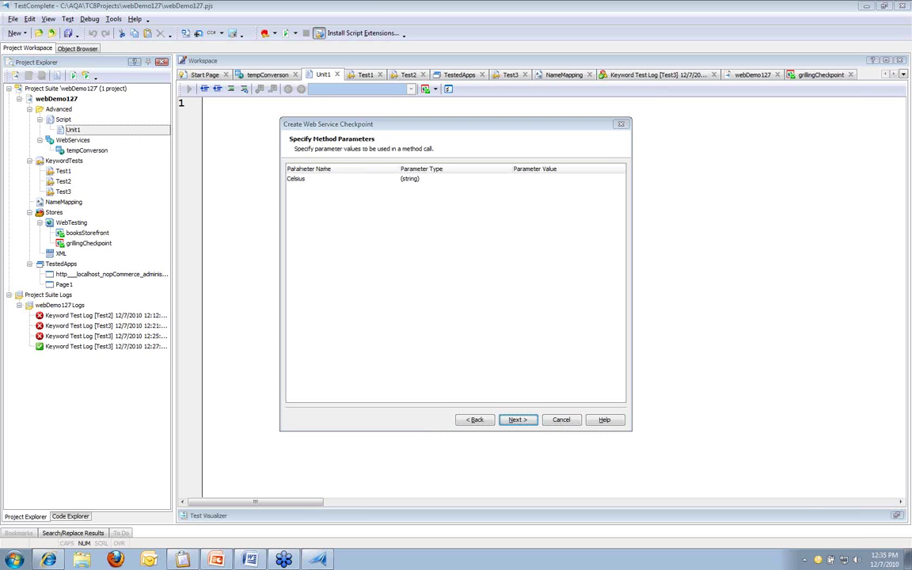
click(548, 179)
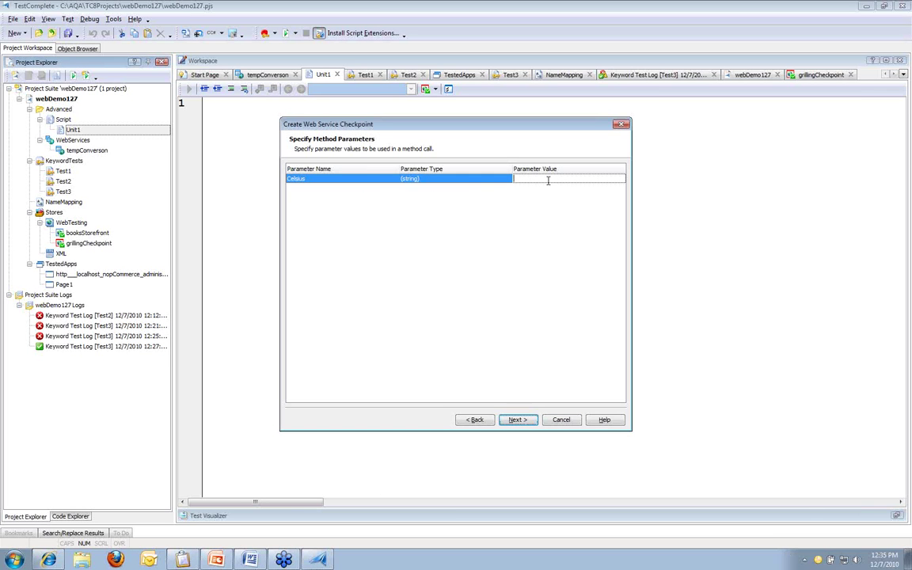
text(0)
click(539, 289)
Step: Retrieve the expected 32 response, inspect its result value, and store it as CelsiusToFahrenheit
click(532, 425)
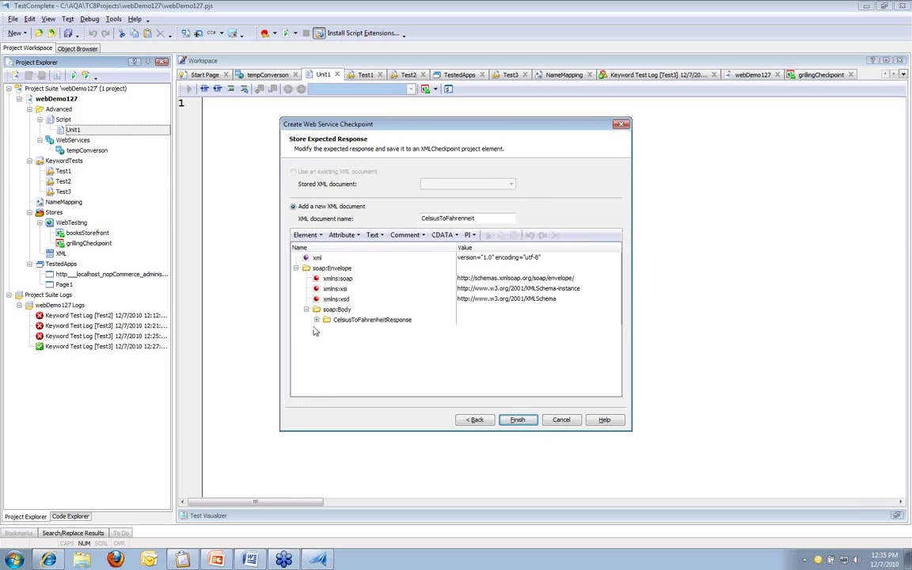
click(317, 320)
click(327, 340)
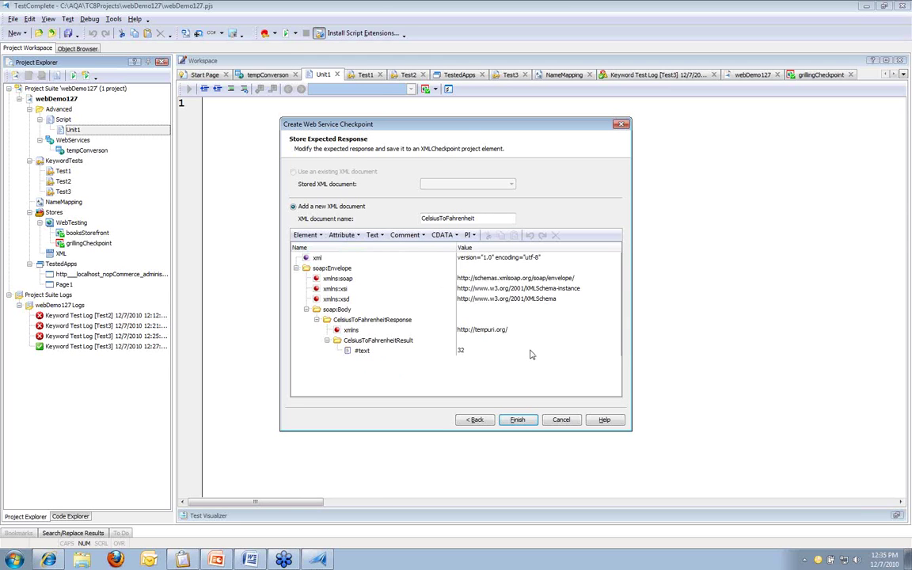
click(461, 351)
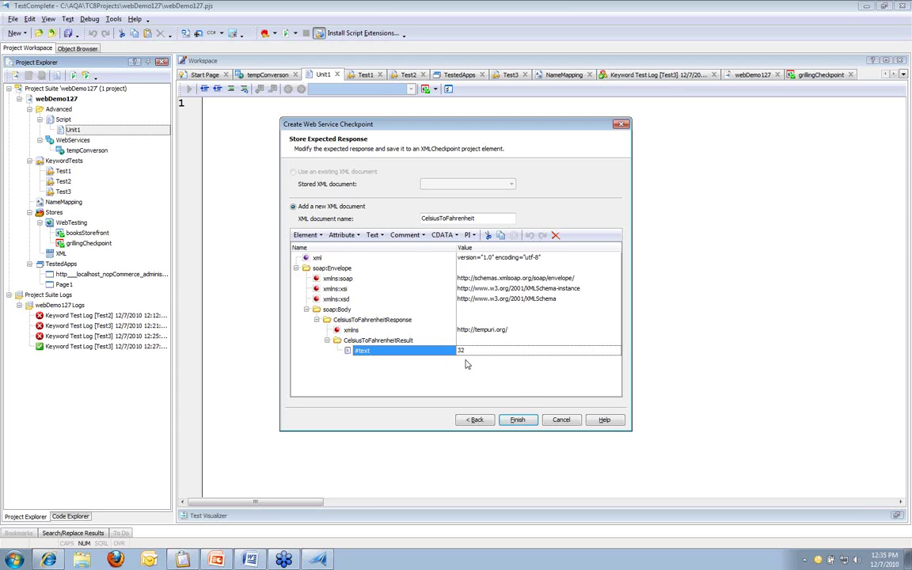
click(516, 419)
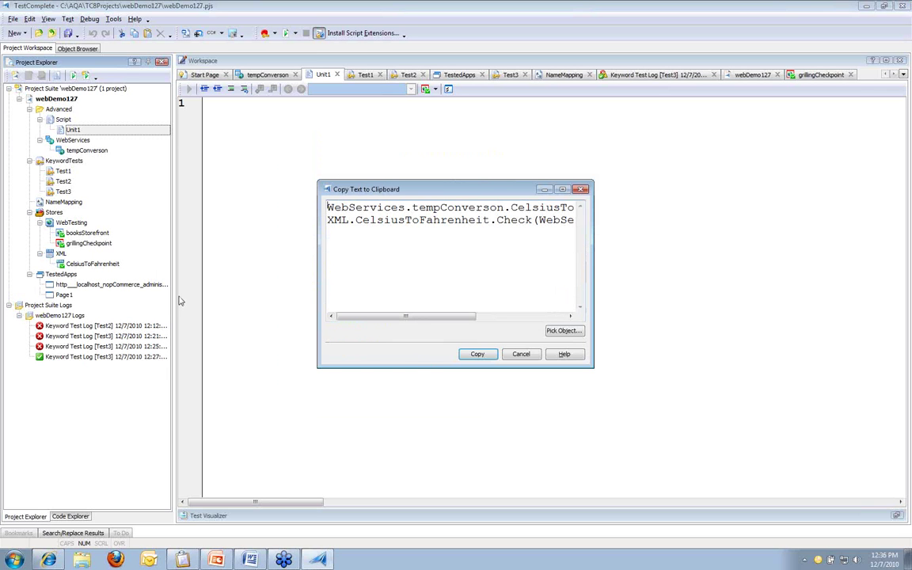
Step: Highlight part of the generated checkpoint code in the Copy Text to Clipboard dialog
drag(27, 247, 144, 271)
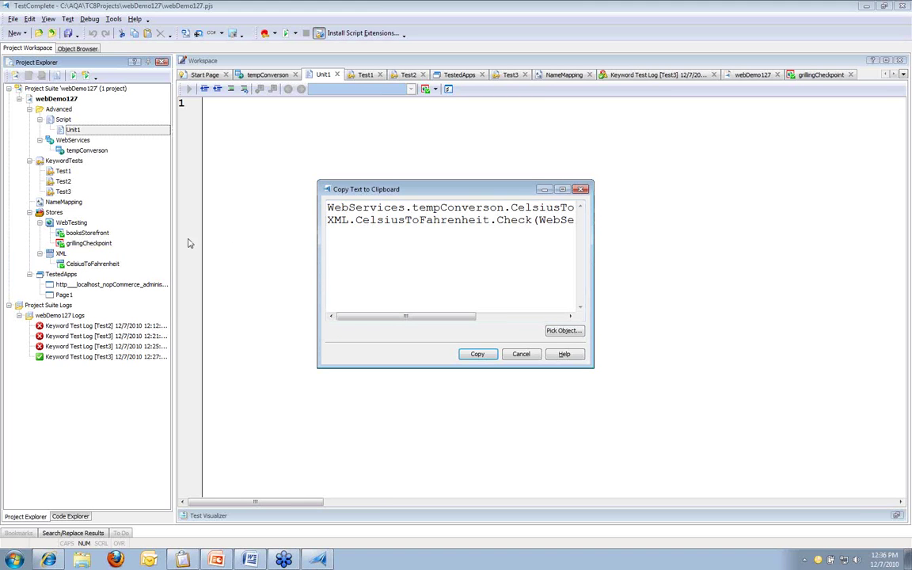
Step: Copy the checkpoint code and write an empty function webTest() { } in Unit1
click(485, 353)
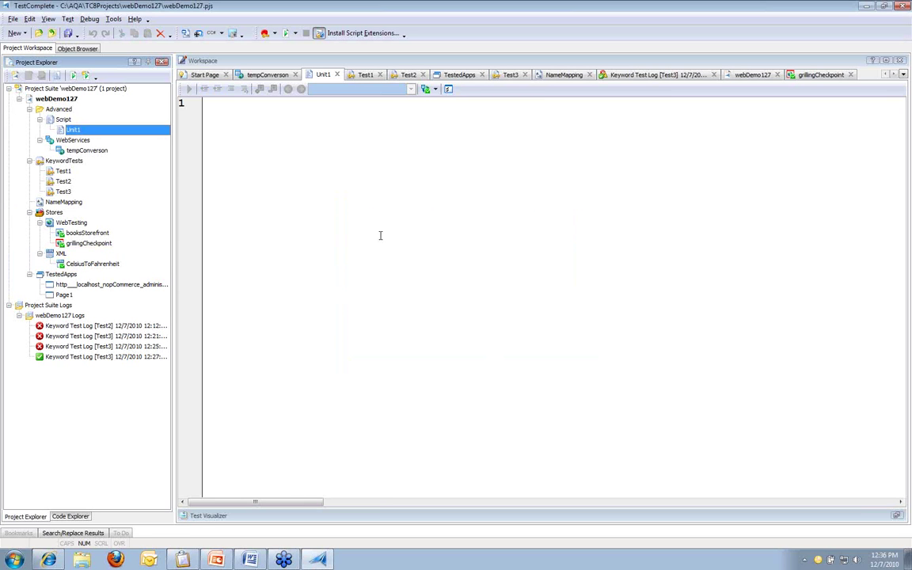
text(function)
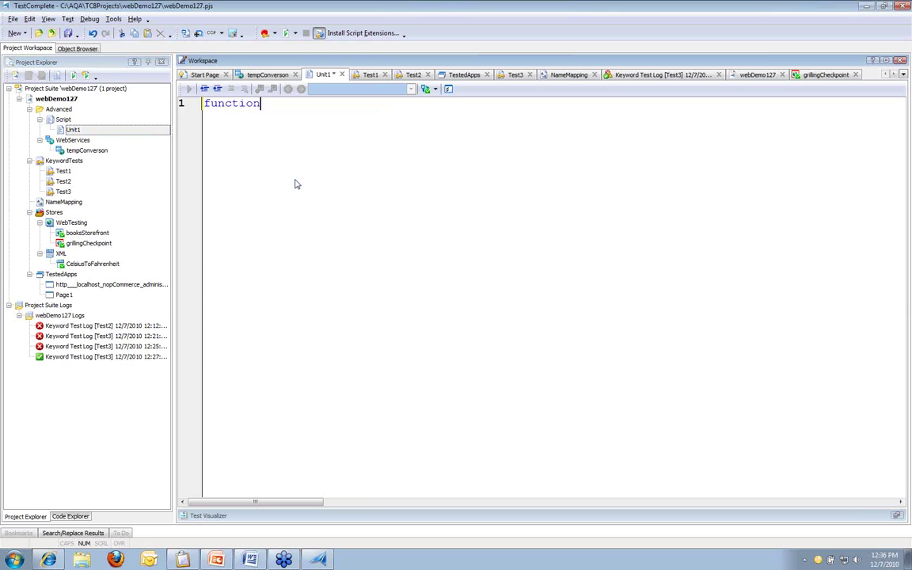
text( webTest())
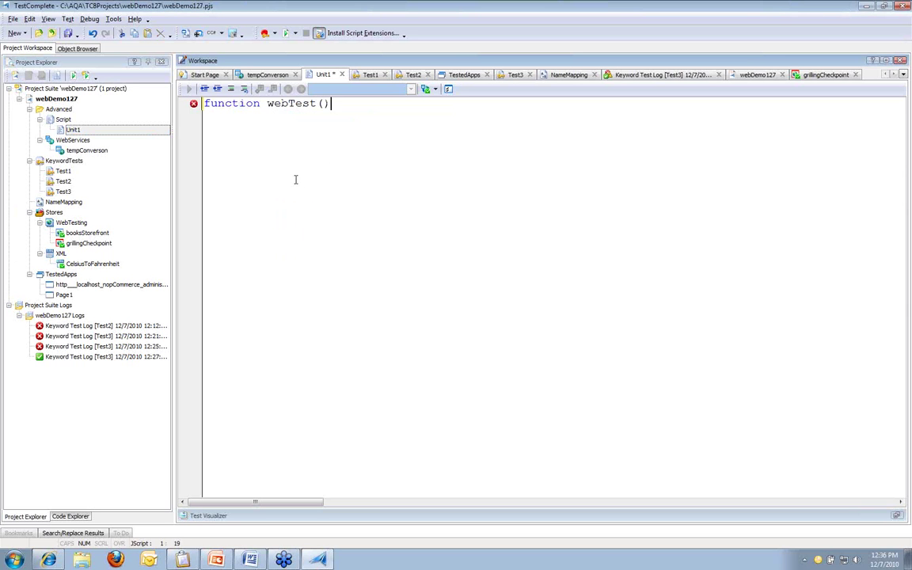
key(Return)
text({)
key(Return)
key(Return)
key(Up)
text(})
key(Up)
key(Return)
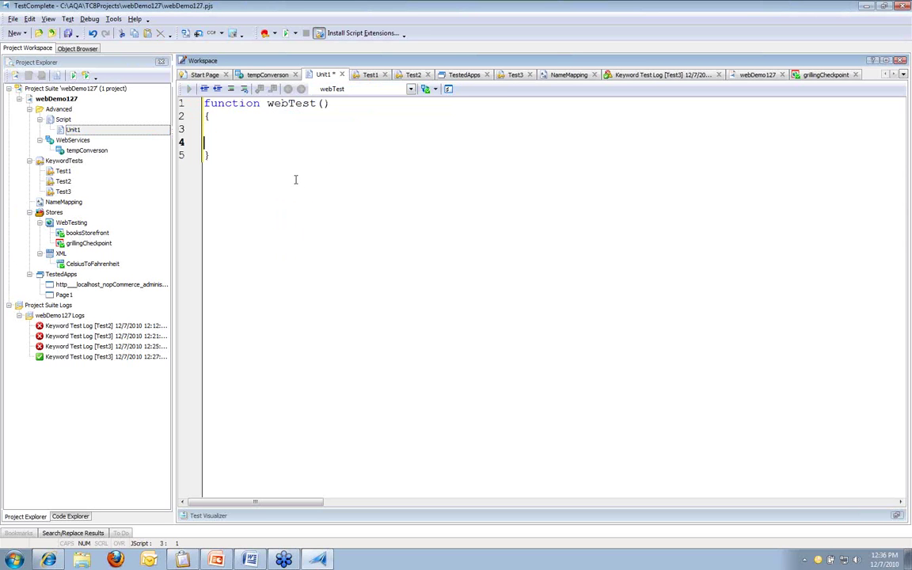
key(Return)
key(ctrl+z)
key(ctrl+z)
Step: Create a second CelsiusToFahrenheit checkpoint with Celsius 0, stored as CelsiusToFahrenheit2
click(114, 264)
click(434, 89)
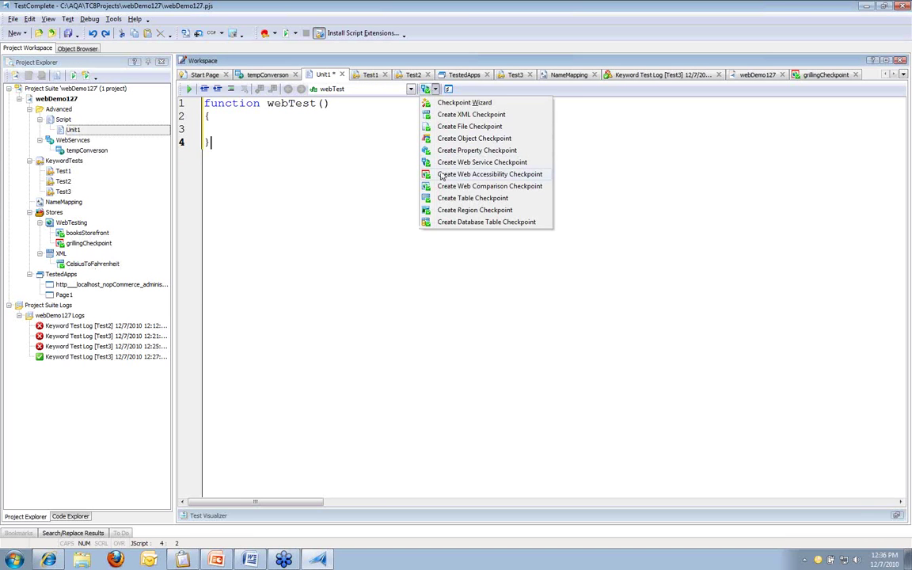
click(443, 167)
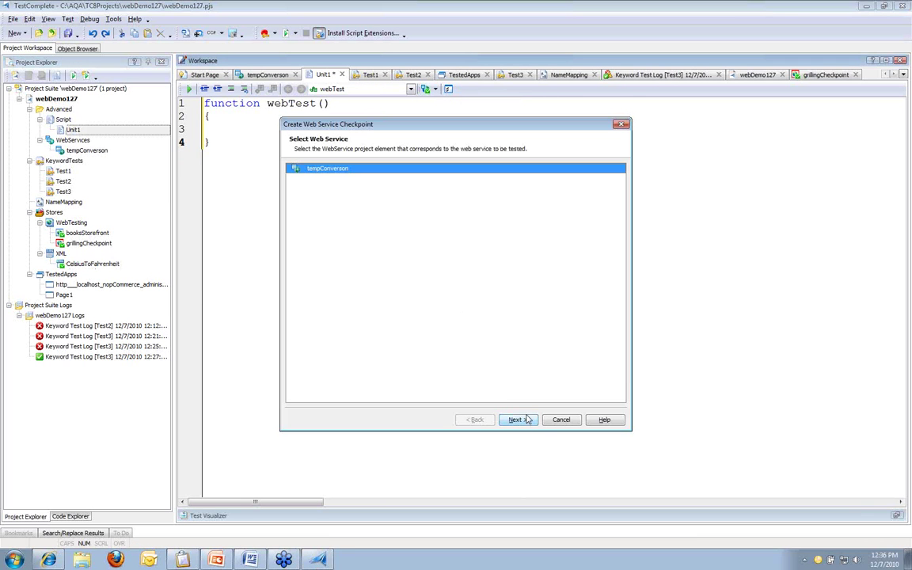
click(517, 420)
click(516, 419)
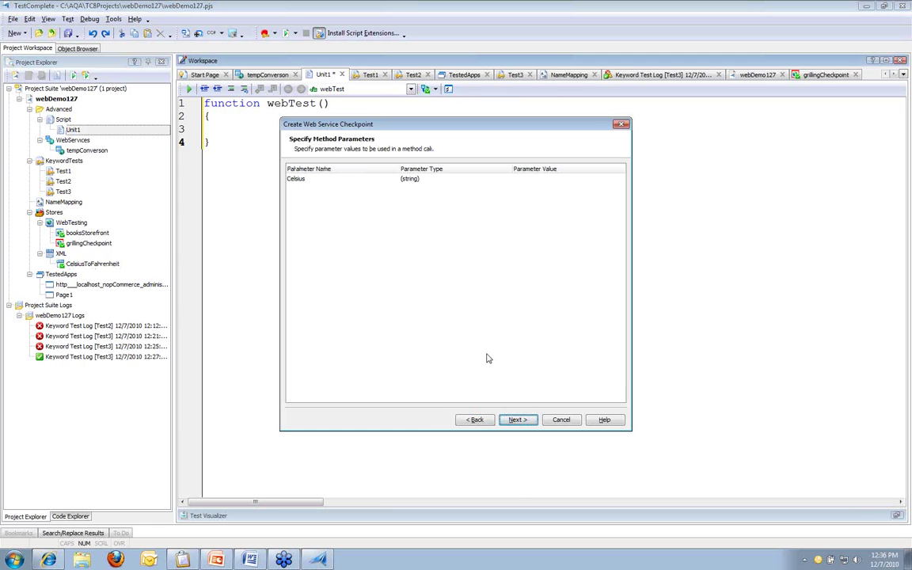
click(562, 181)
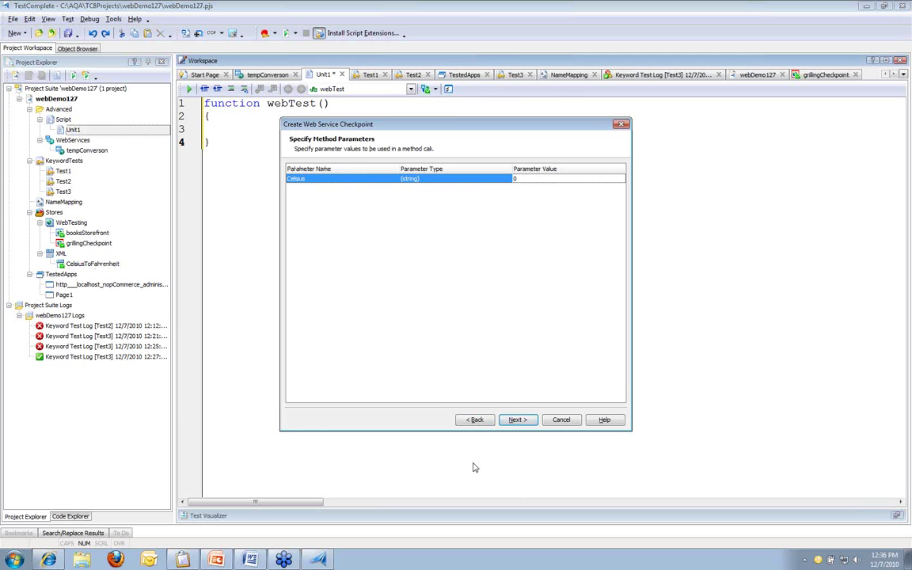
click(516, 418)
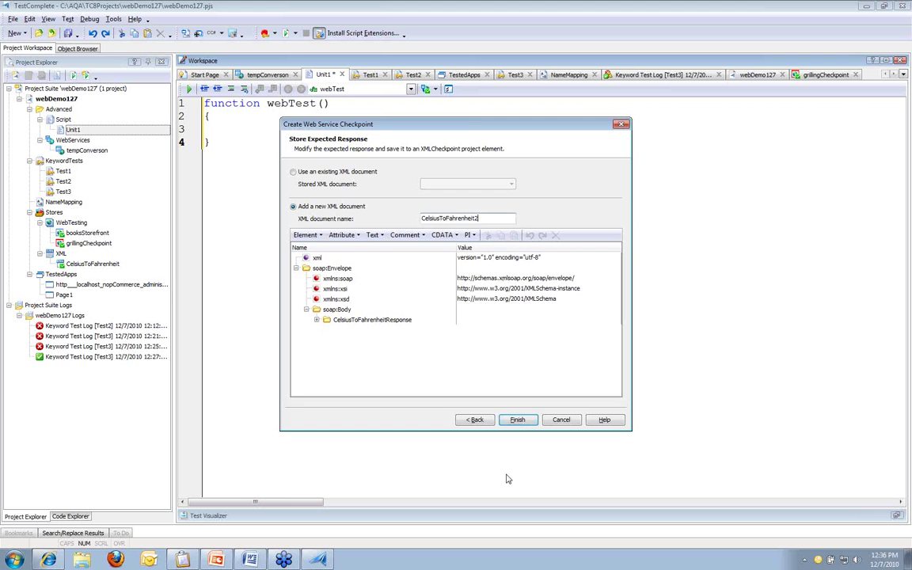
click(517, 419)
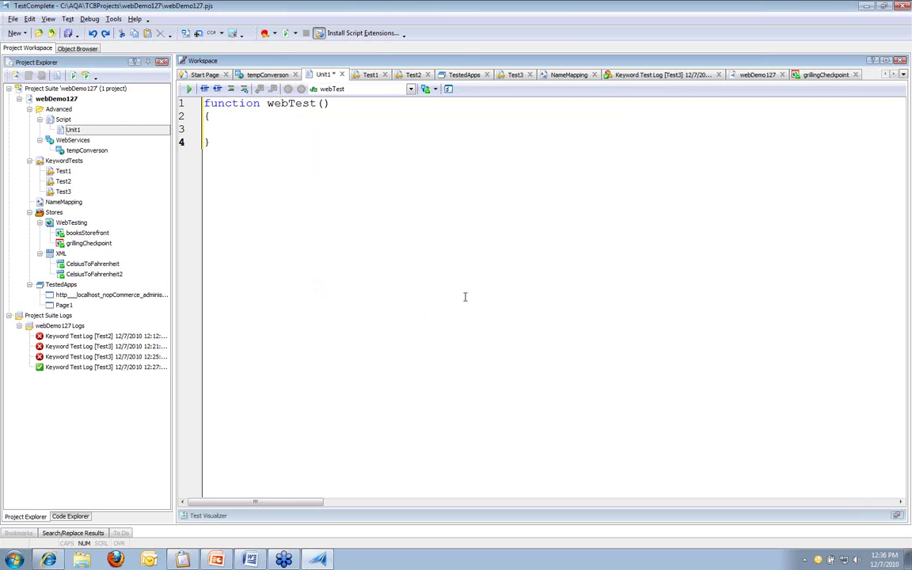
Step: Paste the generated CelsiusToFahrenheit2 checkpoint code into the webTest function body at line 3
click(479, 354)
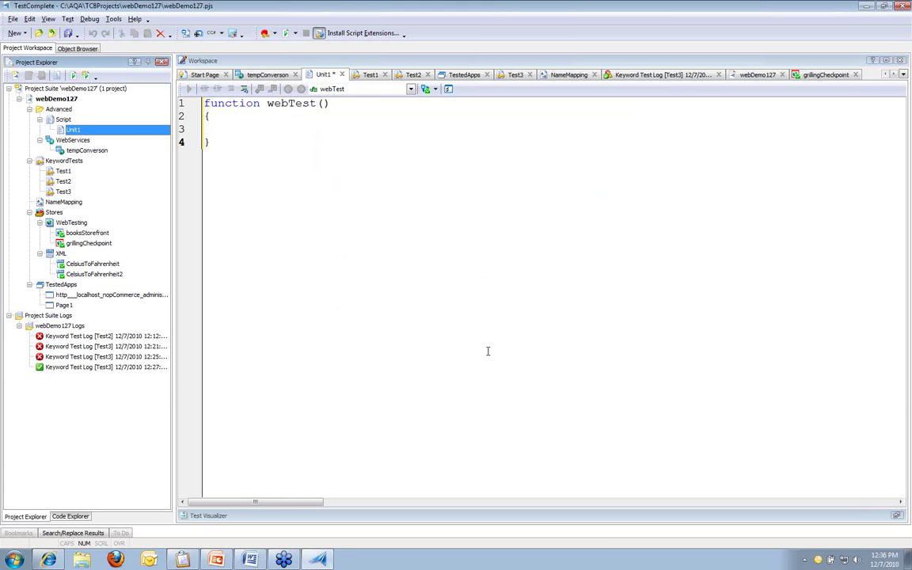
right_click(216, 129)
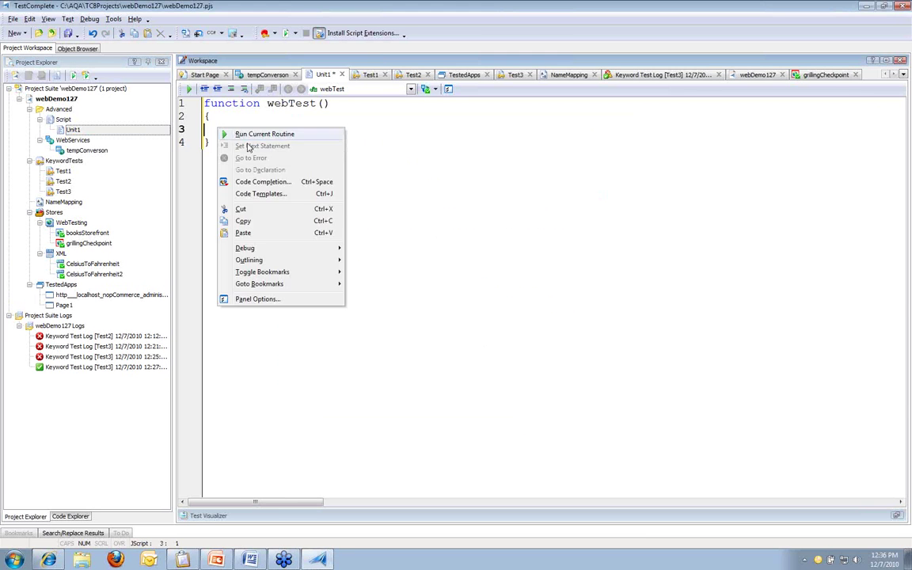
click(243, 232)
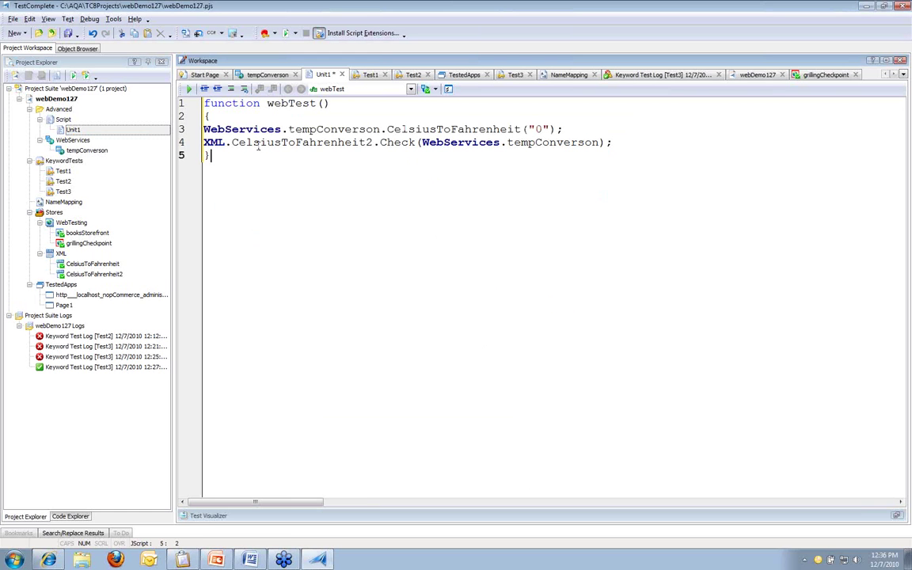
click(204, 129)
Step: Run the current webTest routine and view the log confirming the XML checkpoint passed
right_click(256, 133)
click(306, 141)
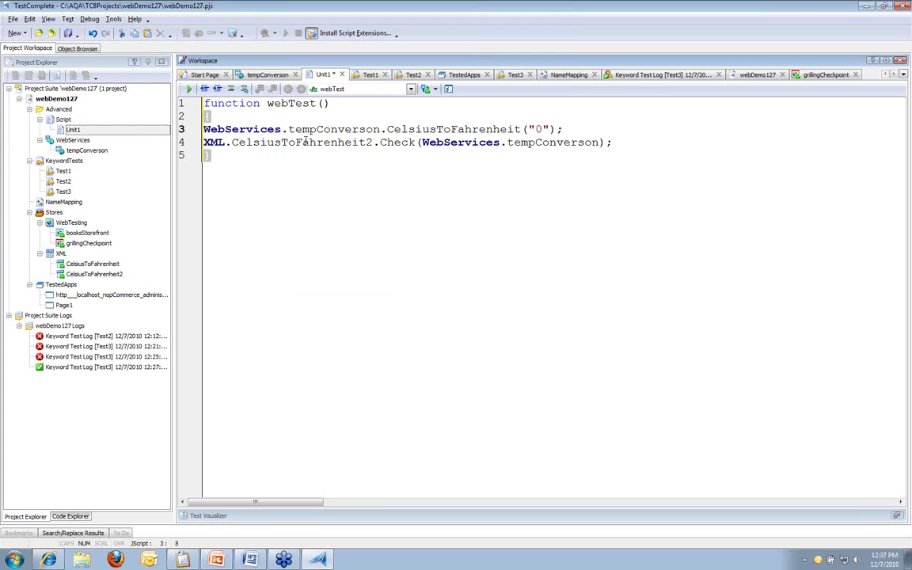
click(383, 264)
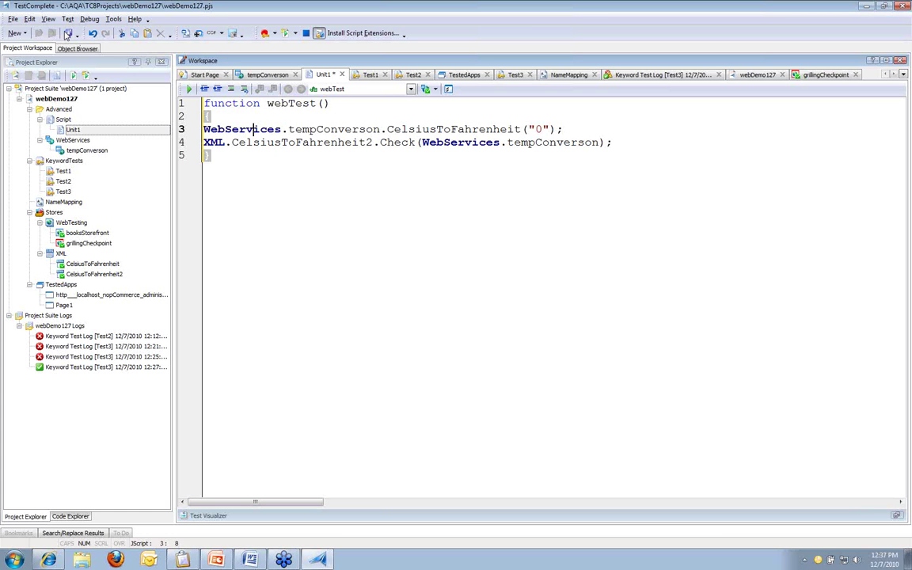
right_click(254, 129)
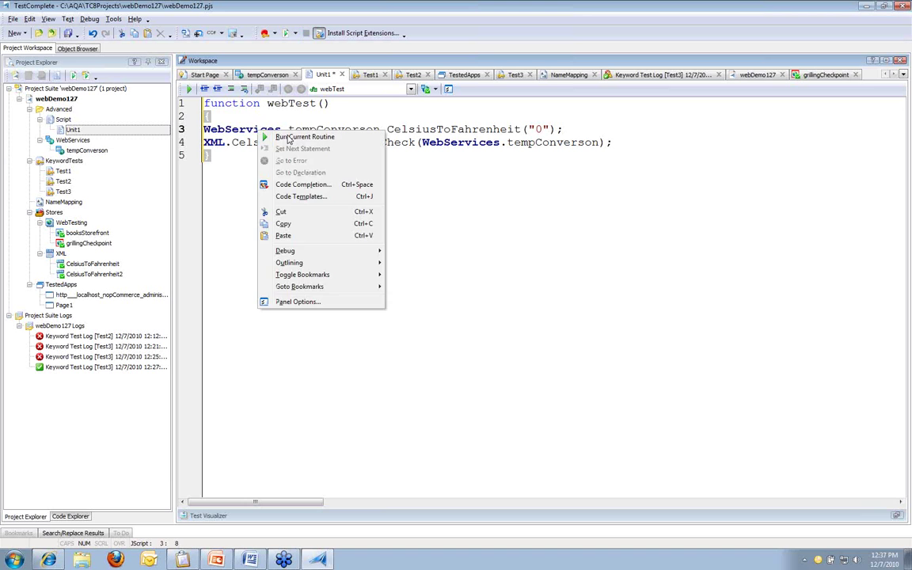
click(287, 135)
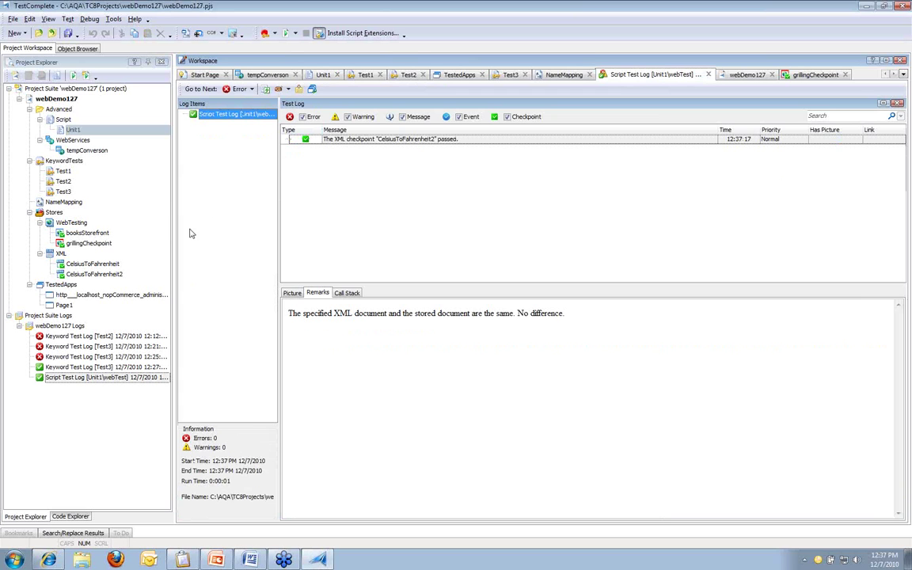
Step: Open the stored CelsiusToFahrenheit2 XML checkpoint and expand its tree down to CelsiusToFahrenheitResult
double_click(103, 274)
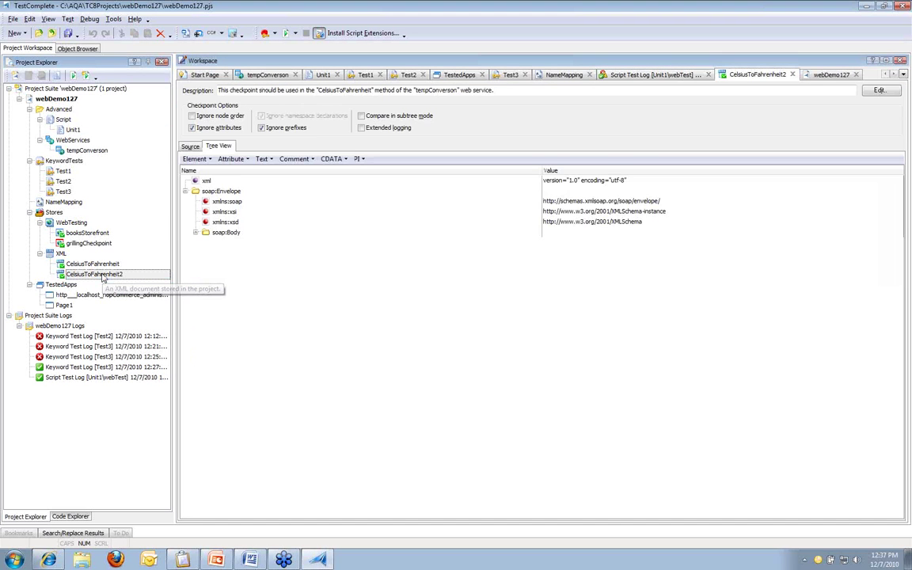
click(196, 232)
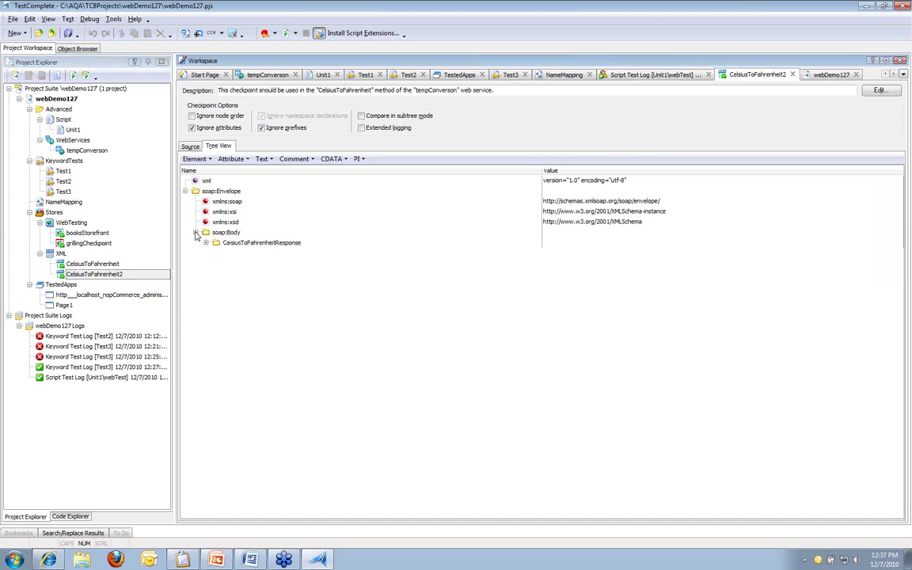
click(205, 242)
click(216, 262)
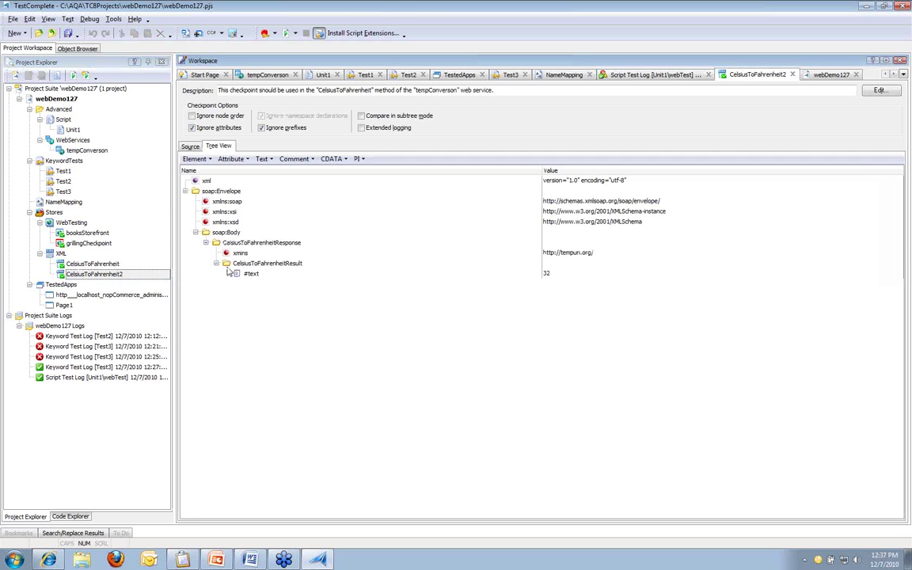
Step: Change the #text result value from 32 to 33 and save the project
click(552, 273)
right_click(554, 276)
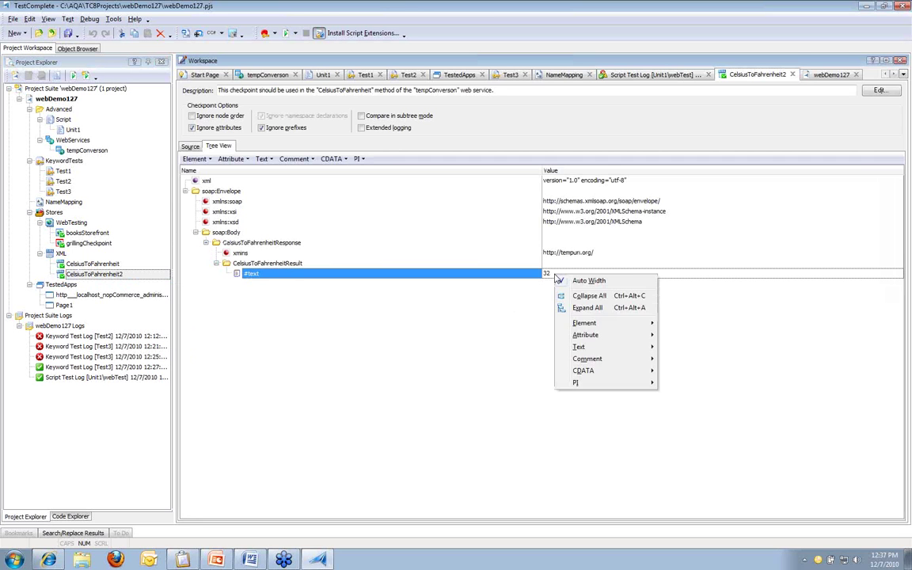
click(554, 274)
click(554, 274)
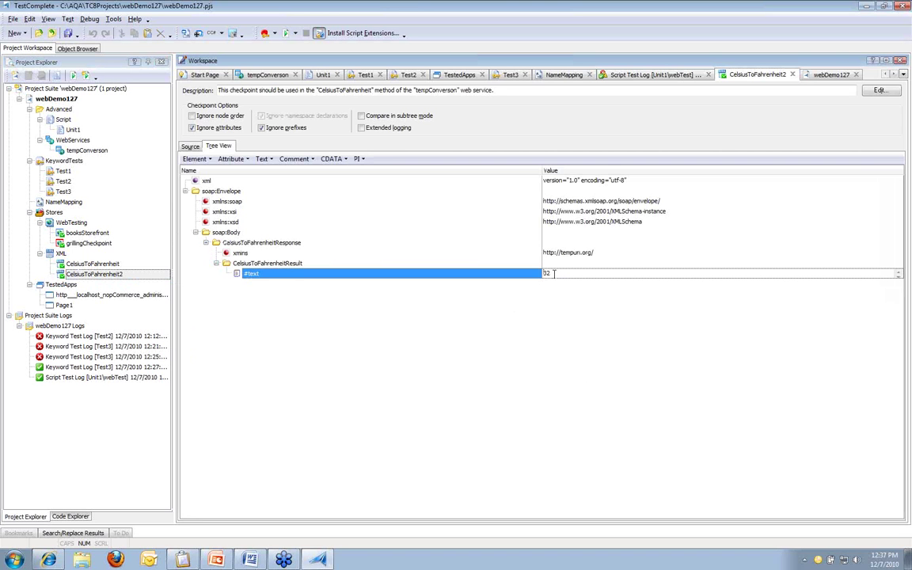
text(3)
key(Return)
click(68, 33)
Step: Rerun webTest from the Unit1 script and open the detailed XML Comparison Results log entry
click(317, 79)
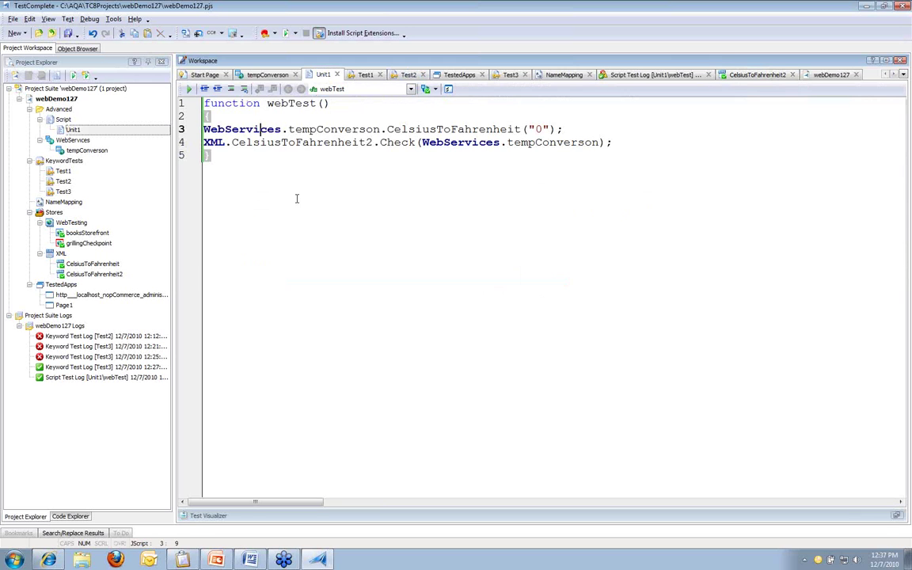
right_click(259, 133)
click(288, 140)
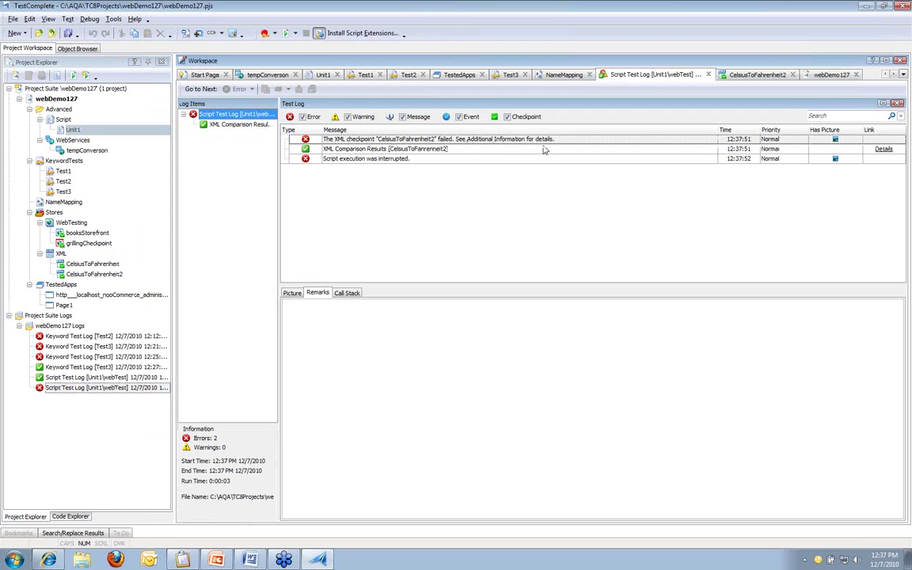
click(512, 152)
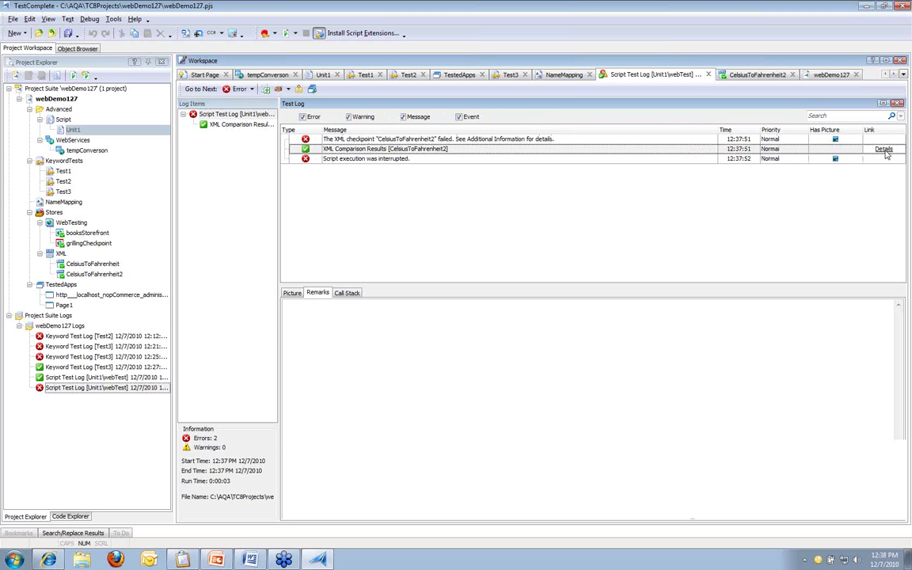
click(883, 151)
Step: Expand the comparison tree to CelsiusToFahrenheitResult and compare expected 33 against actual 32
click(284, 149)
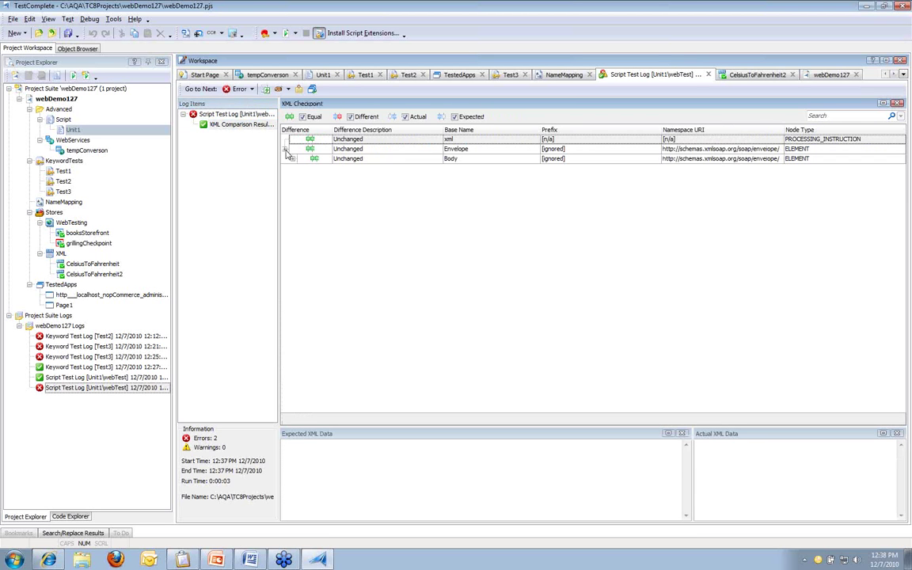
click(292, 159)
click(300, 168)
click(309, 178)
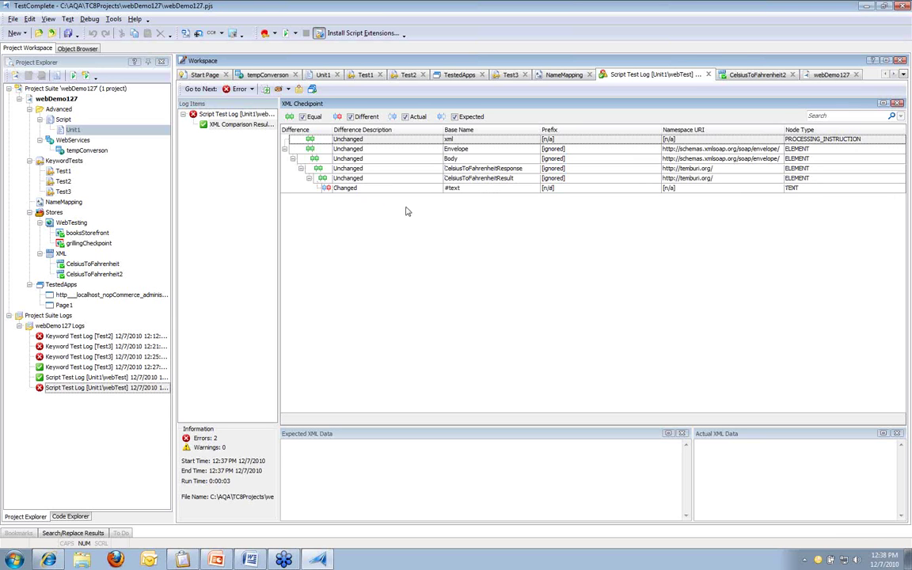
click(356, 158)
click(389, 189)
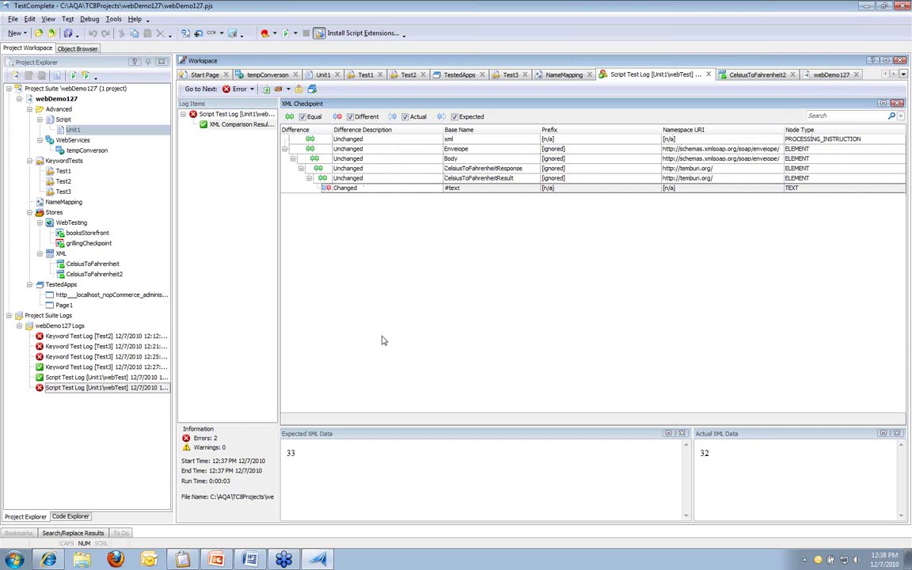
click(291, 453)
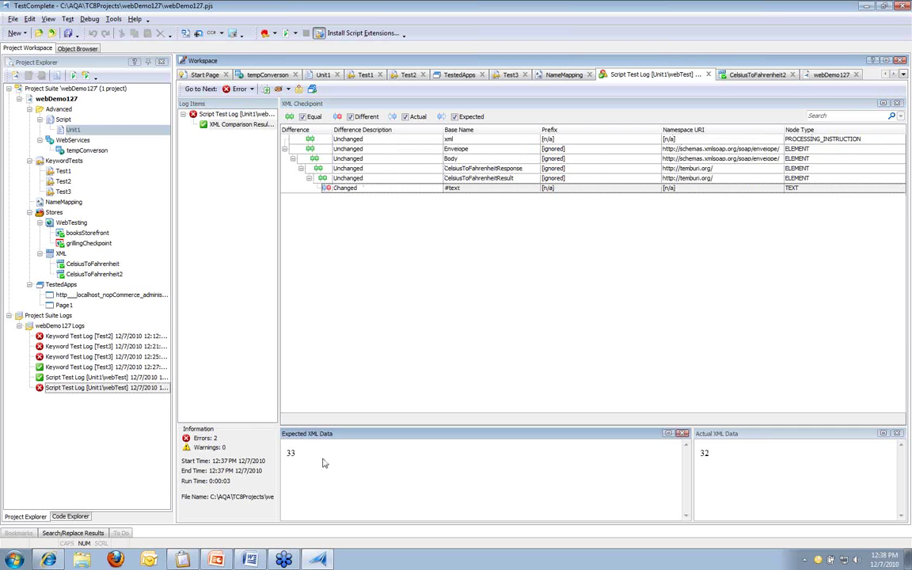
click(736, 455)
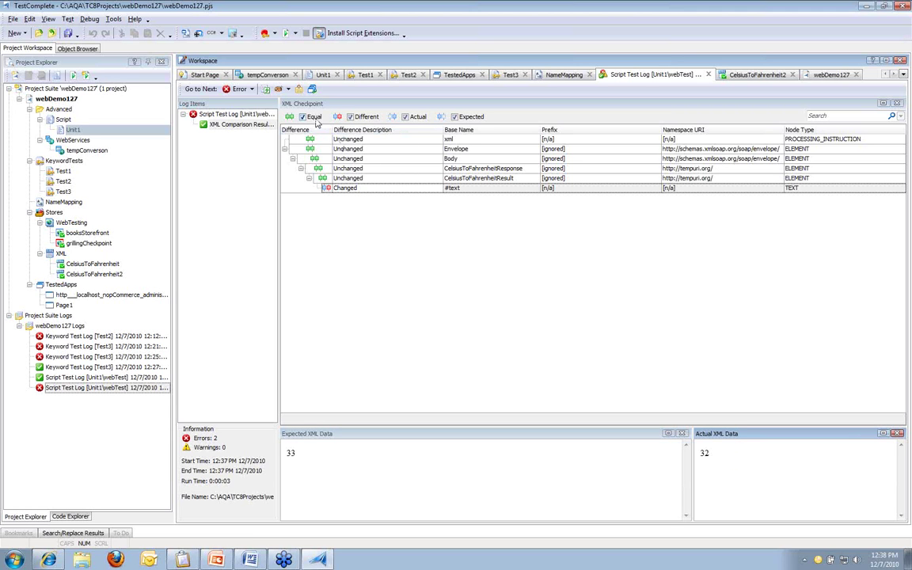
Step: Toggle the Equal filter off and back on, then reopen the stored CelsiusToFahrenheit2 checkpoint
click(313, 117)
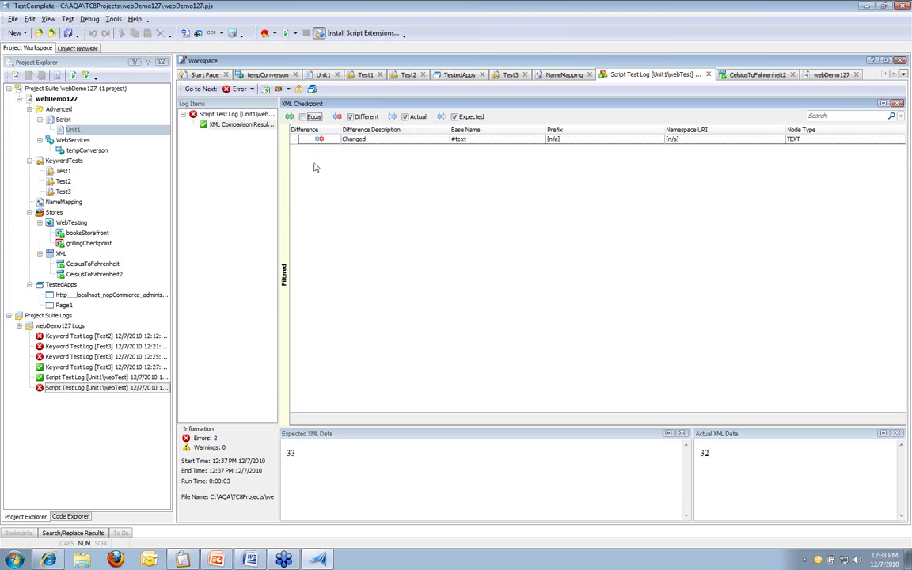
click(314, 117)
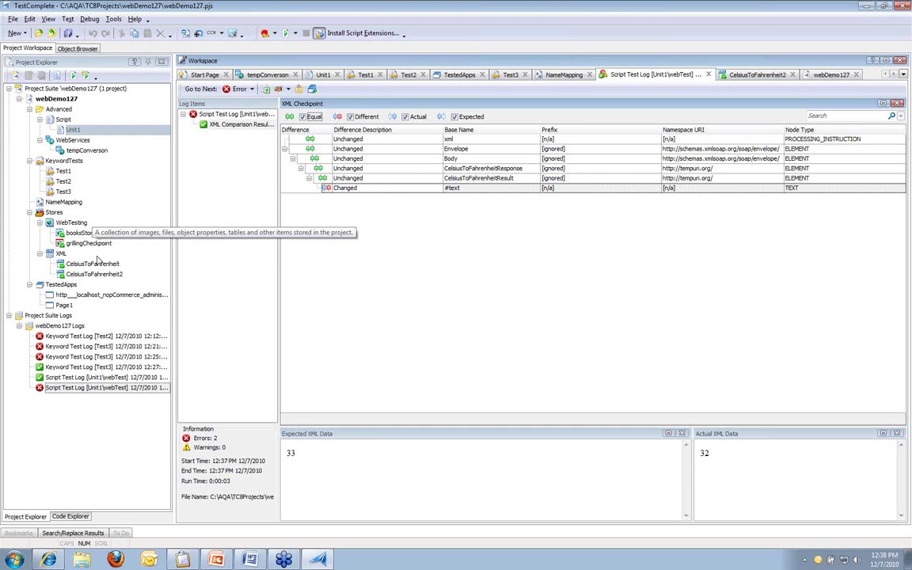
click(94, 274)
double_click(94, 274)
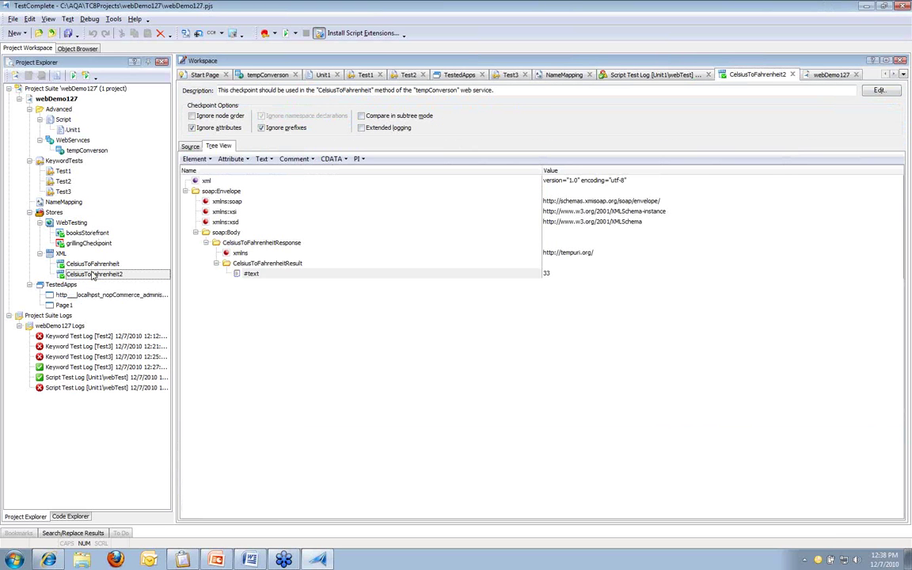
click(474, 273)
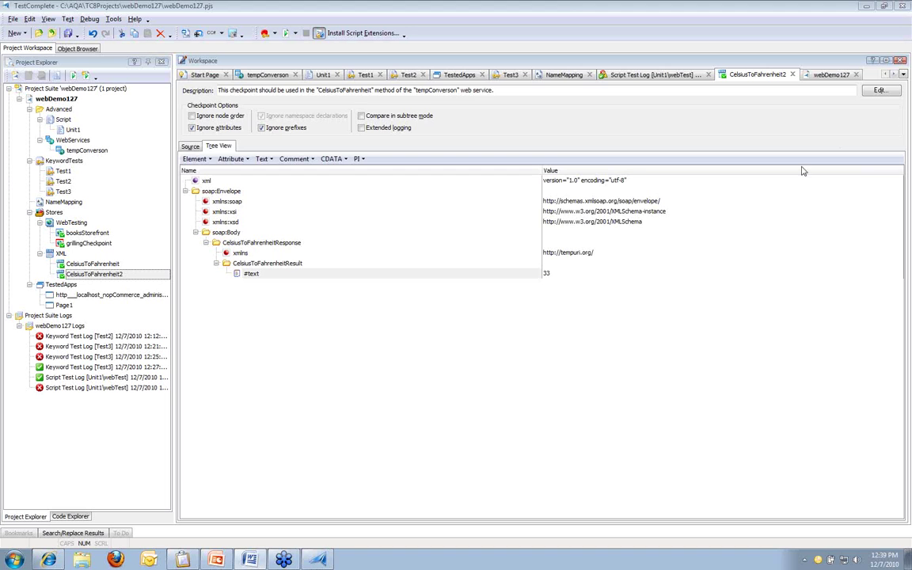
click(557, 77)
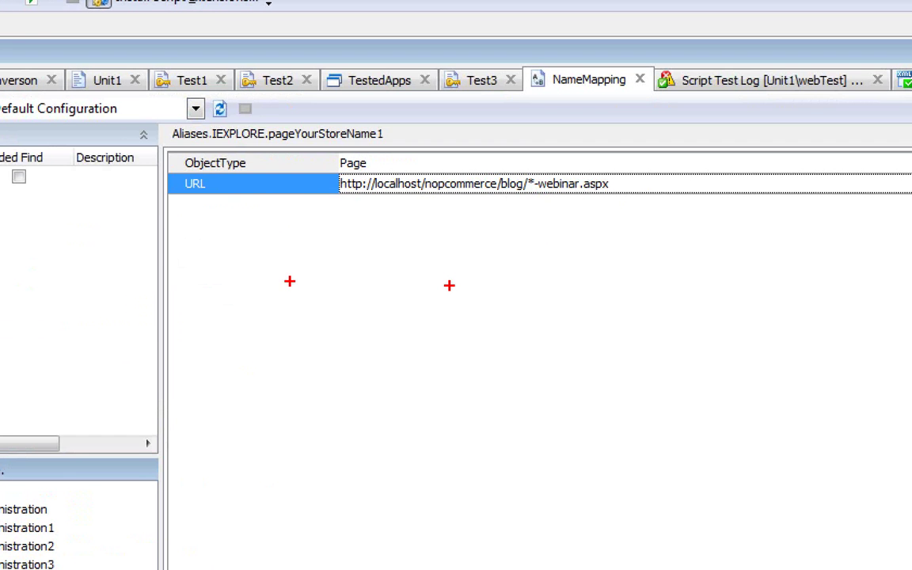
Step: Replace all occurrences of 'localhost' with '*' in the name-mapping URLs via Find and Replace
drag(446, 112, 465, 135)
drag(390, 202, 453, 207)
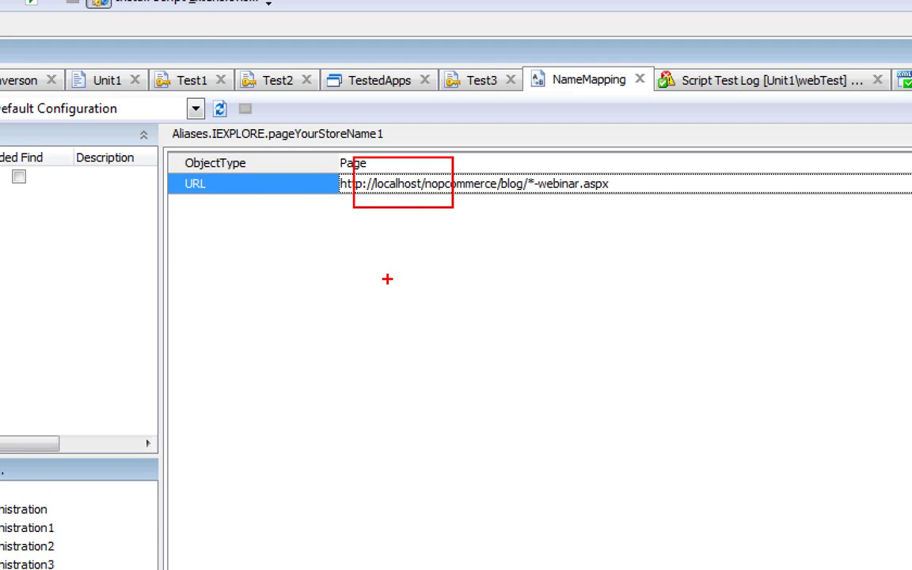
key(Escape)
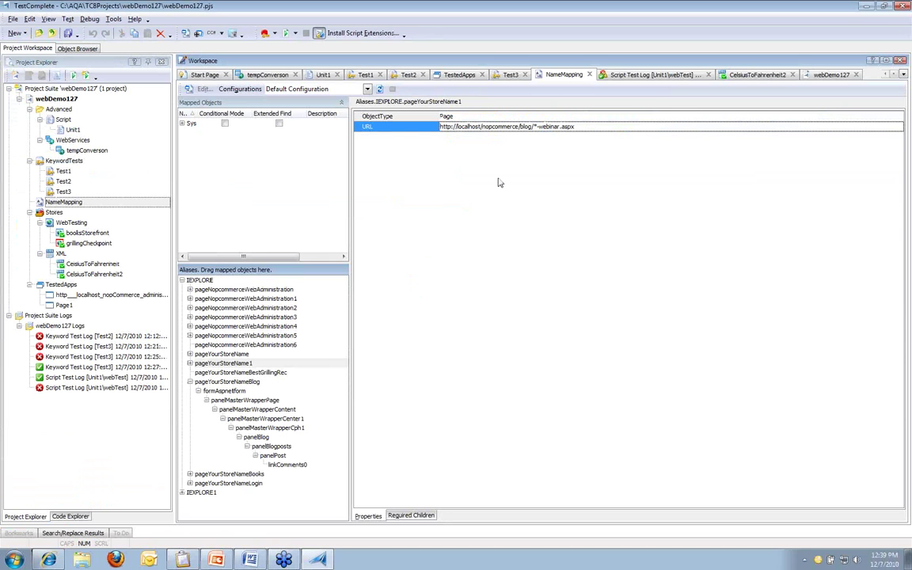
key(ctrl+h)
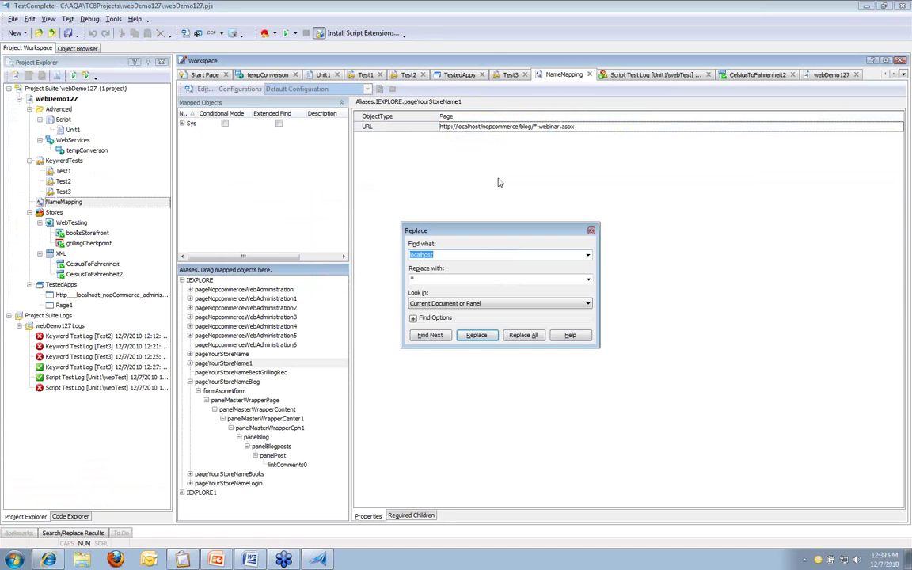
click(438, 254)
text(:)
double_click(438, 254)
click(541, 337)
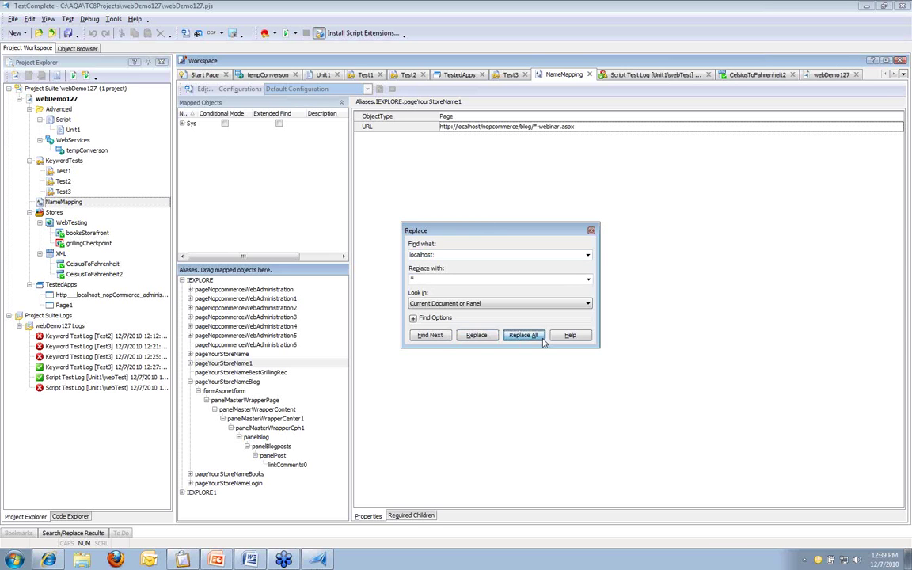
key(Return)
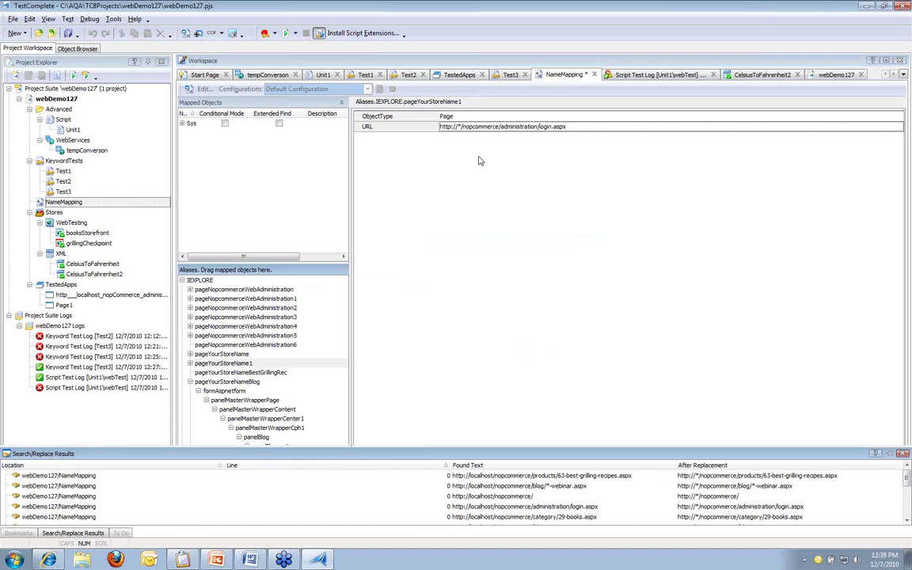
click(570, 130)
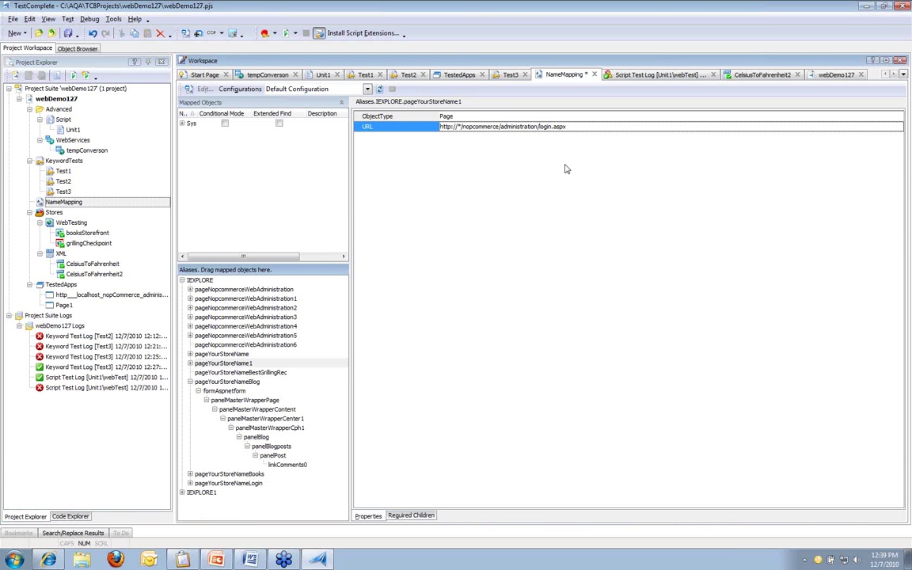